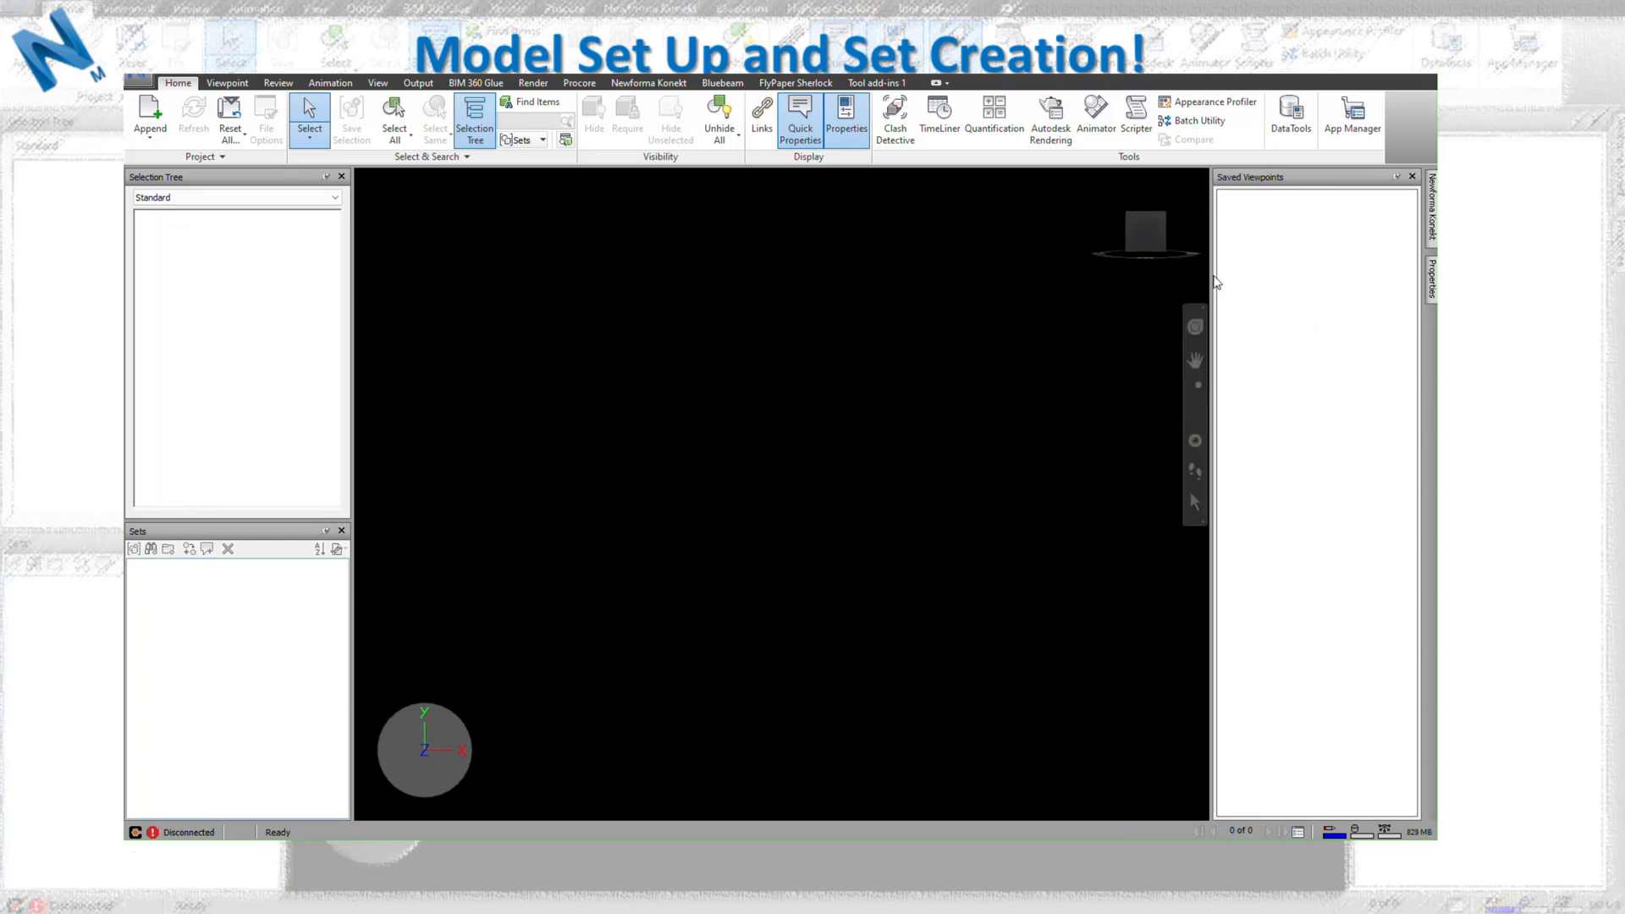
Browse the View ribbon's Windows list and the BIM 360 cloud model commands, then return to Home.
click(381, 83)
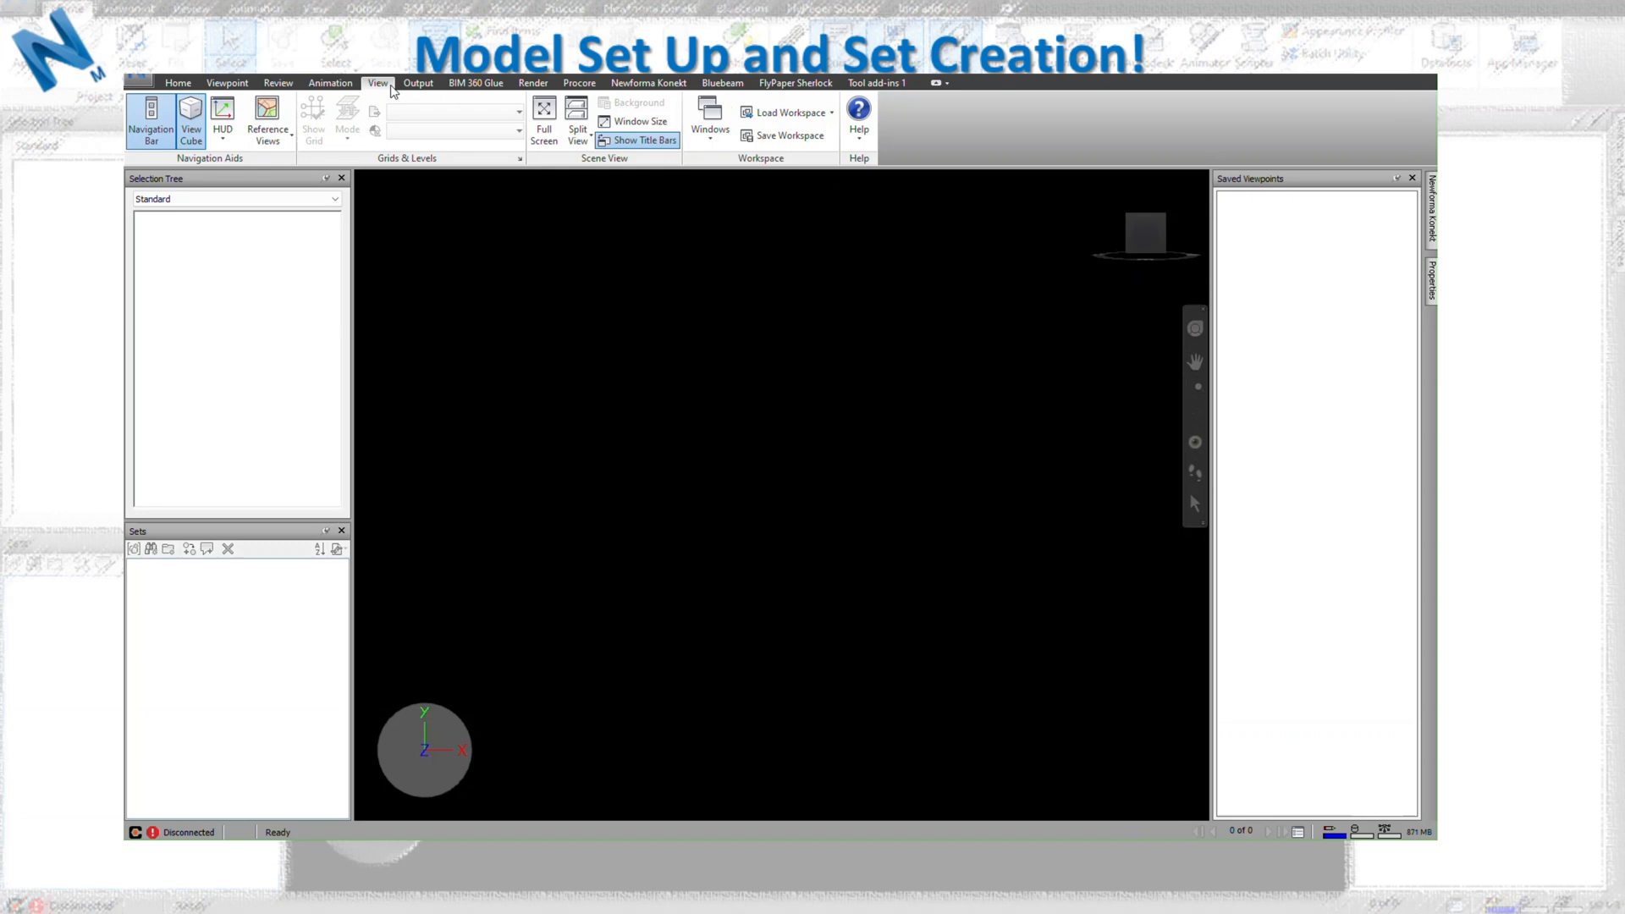
click(711, 128)
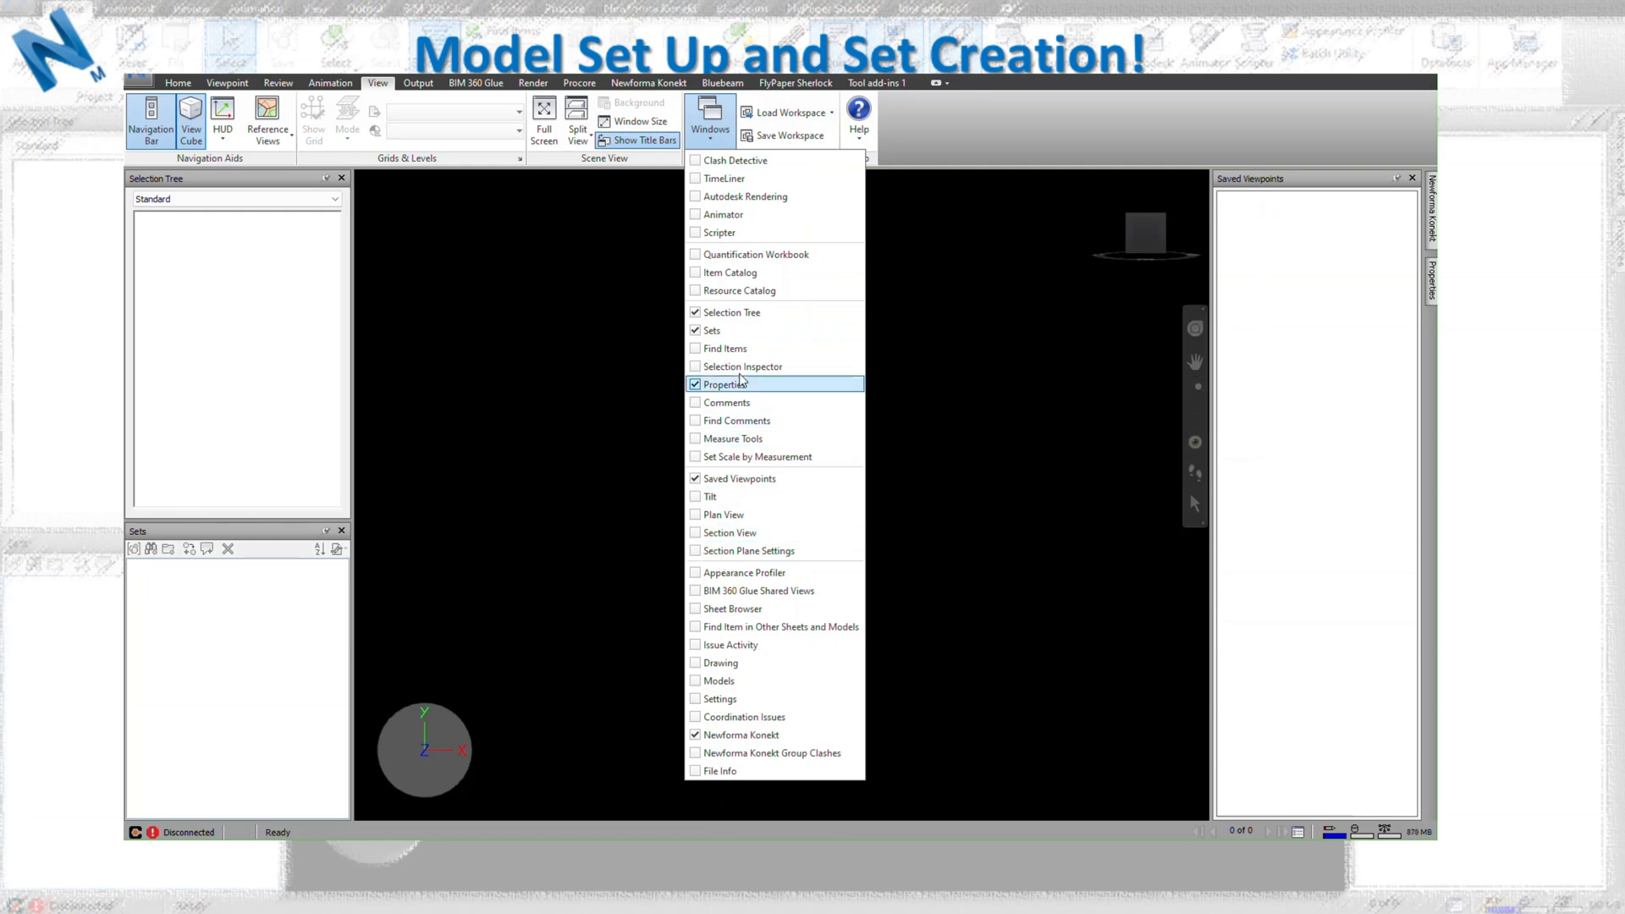
click(930, 136)
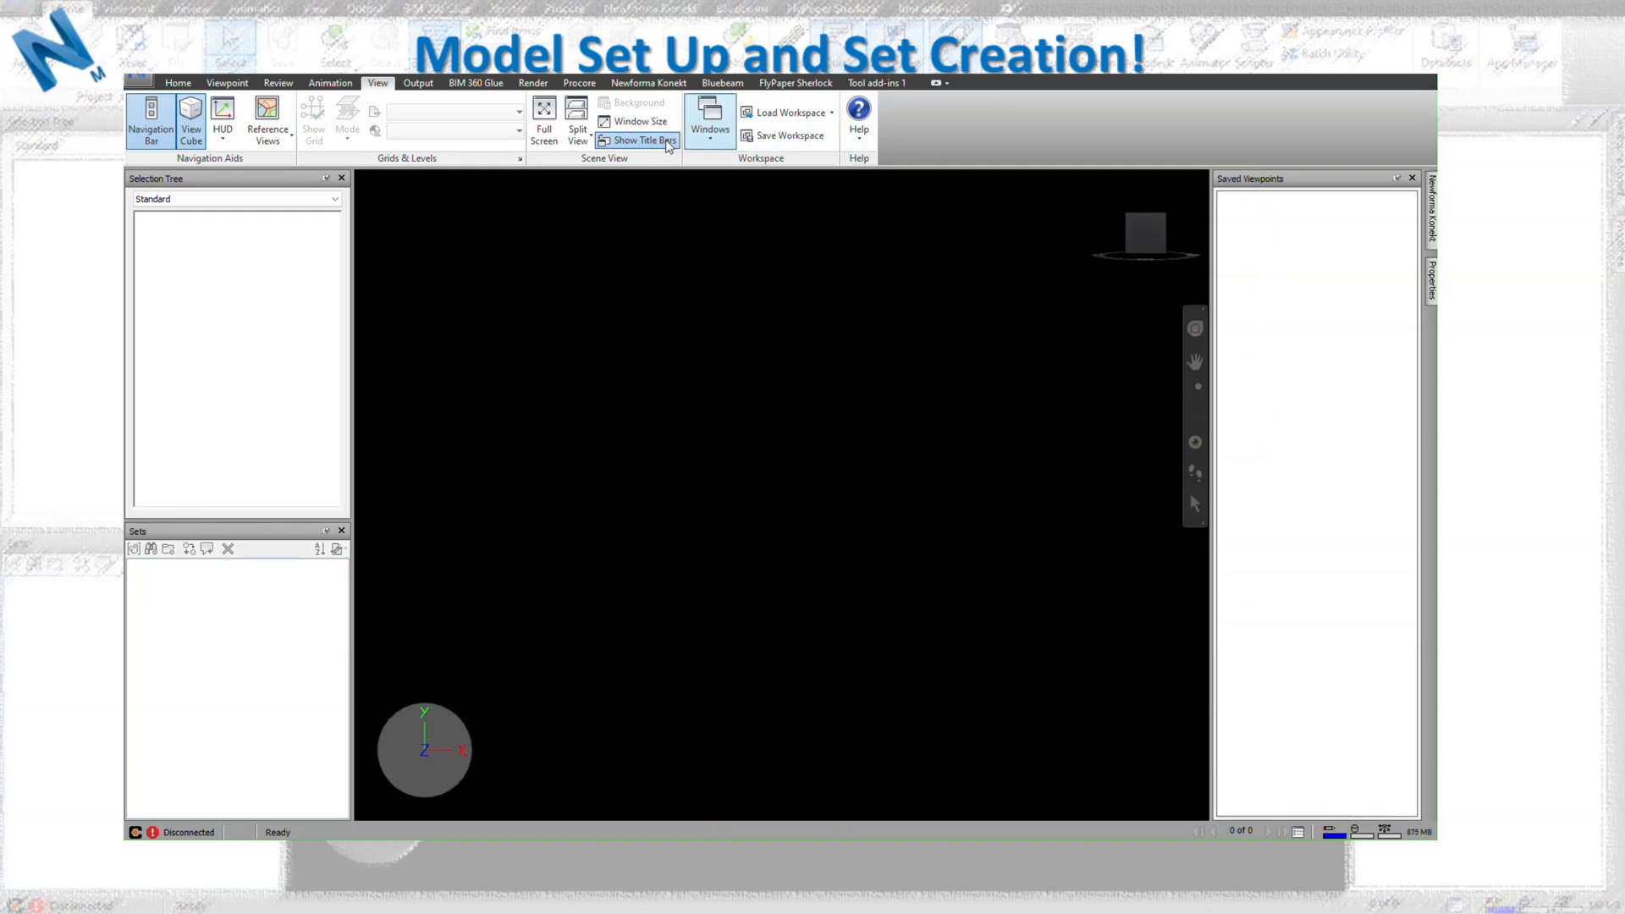
click(177, 82)
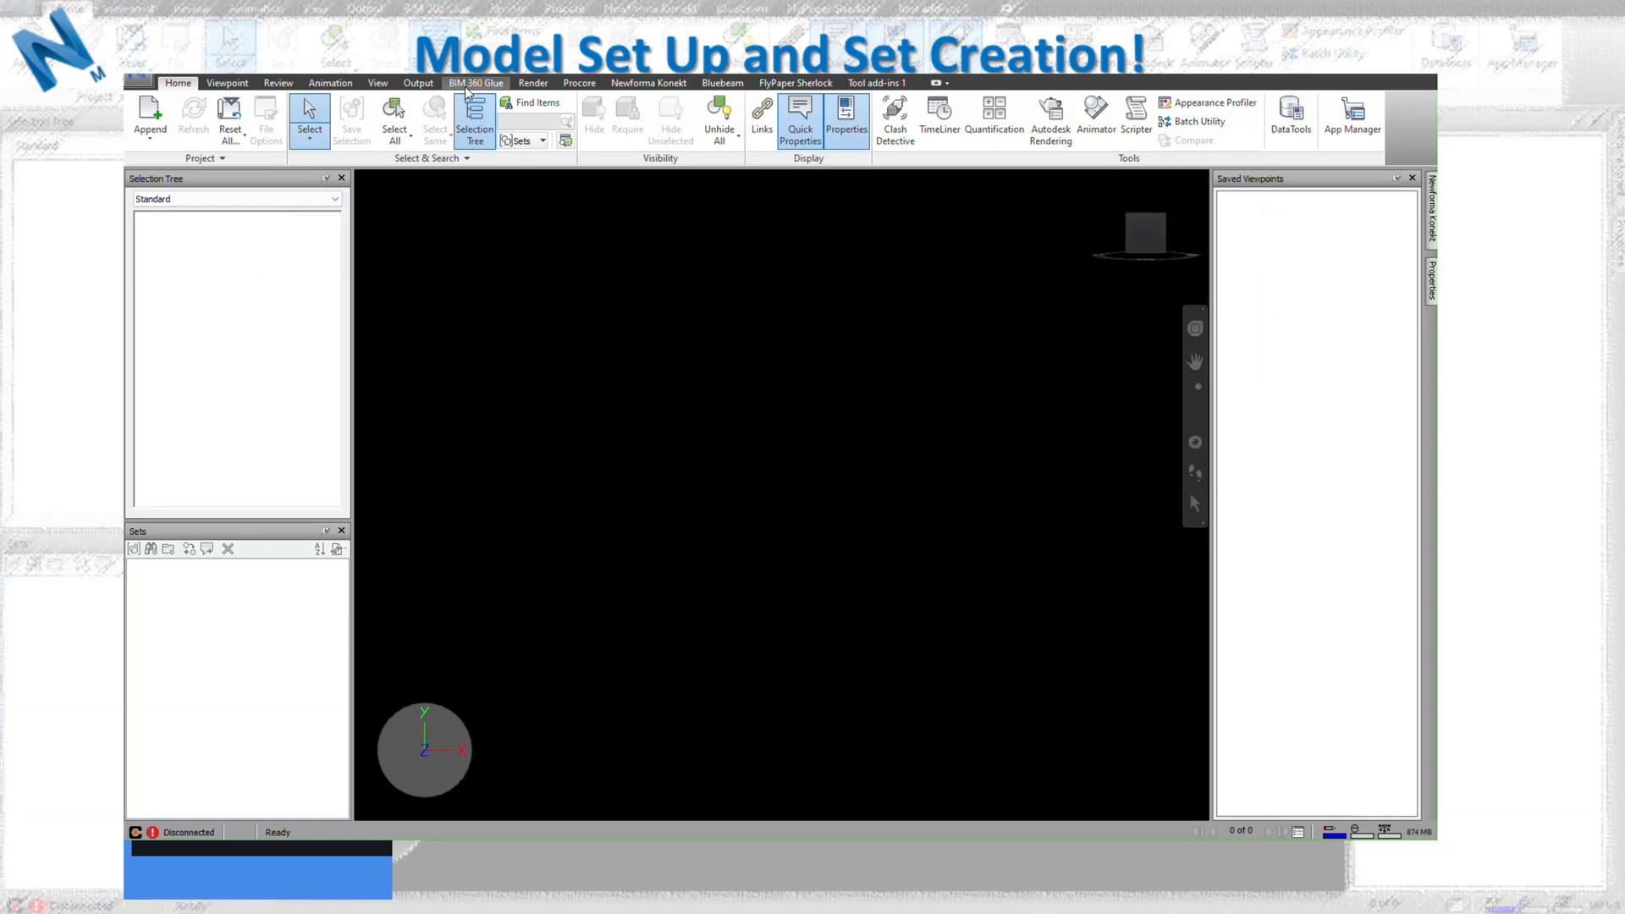
click(475, 83)
click(316, 131)
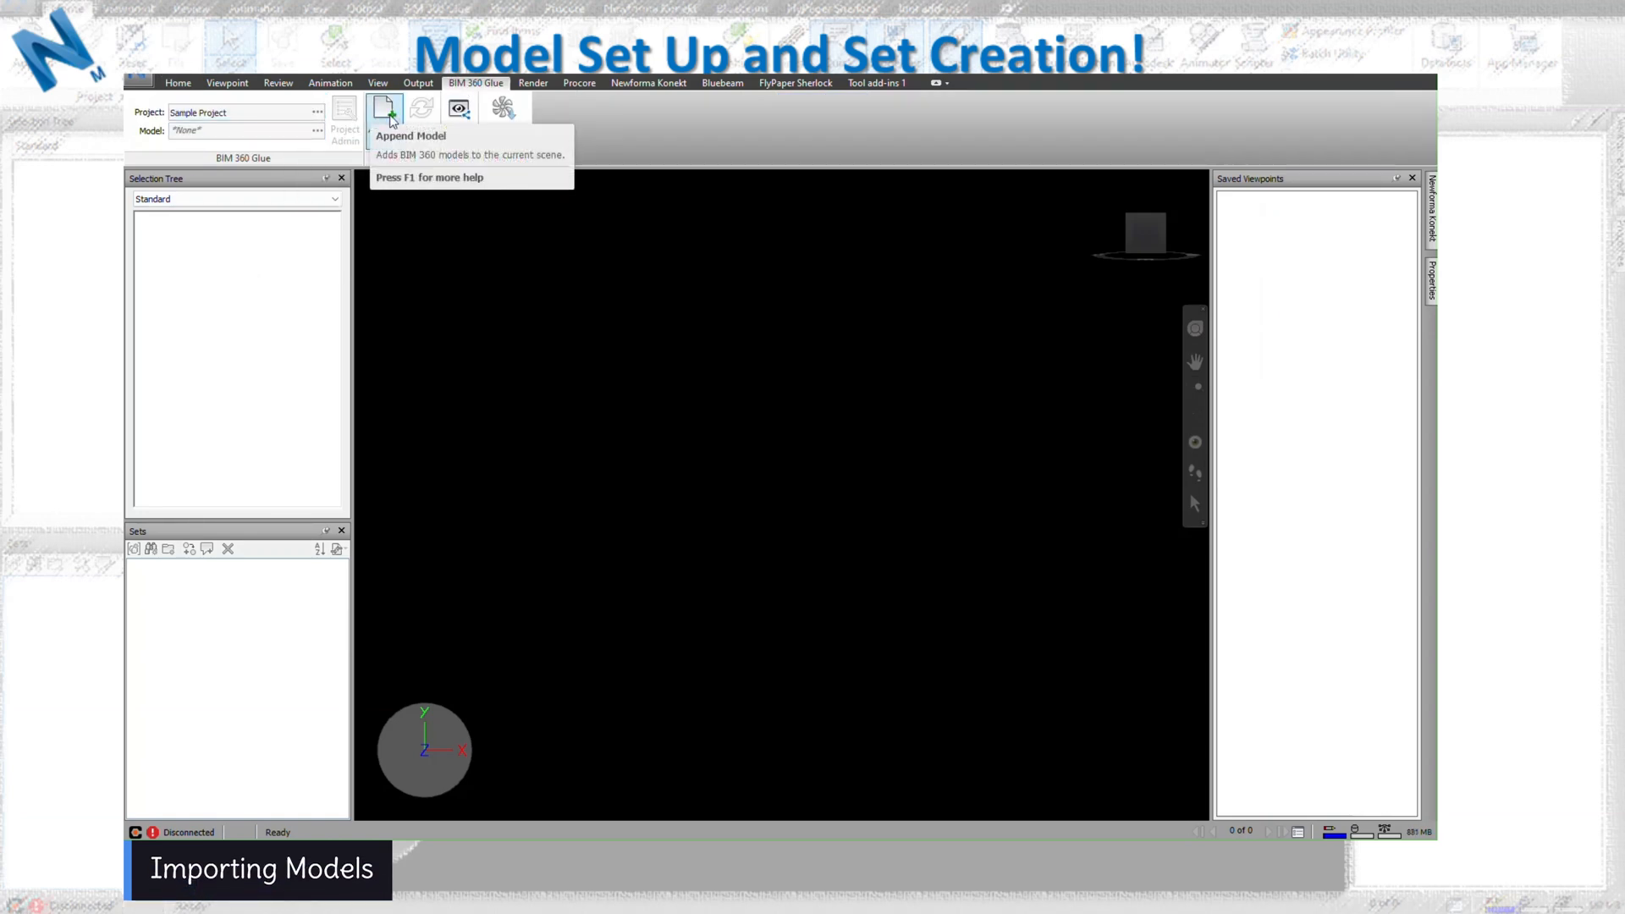
click(178, 82)
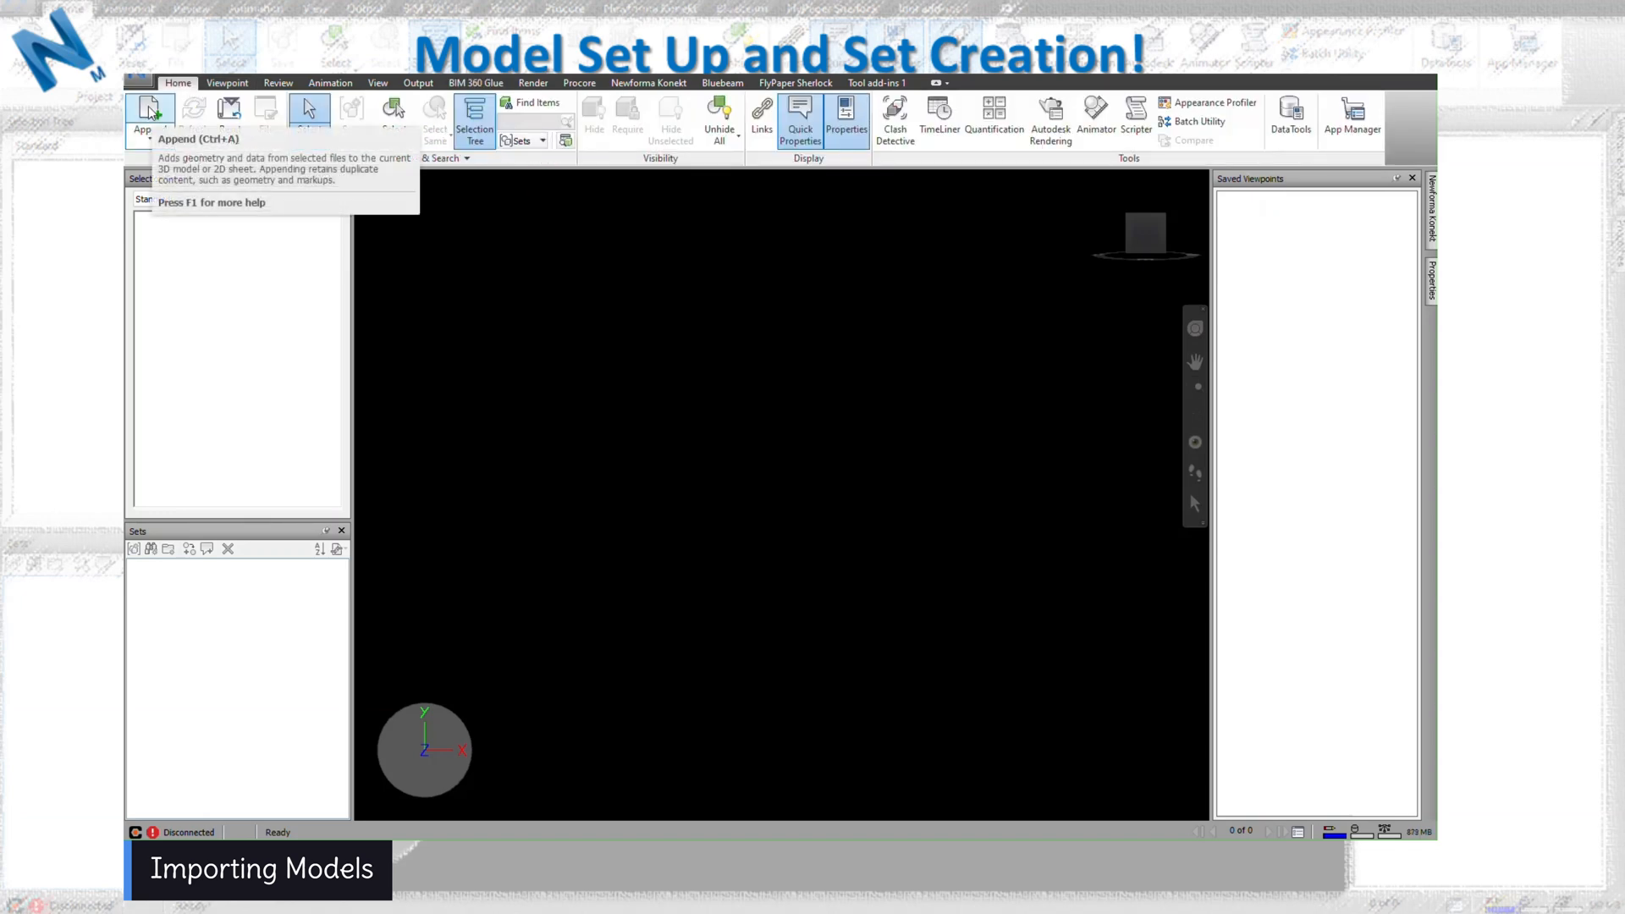
Append only the Snowdon Towers Sample Architectural model file to the empty scene.
click(150, 113)
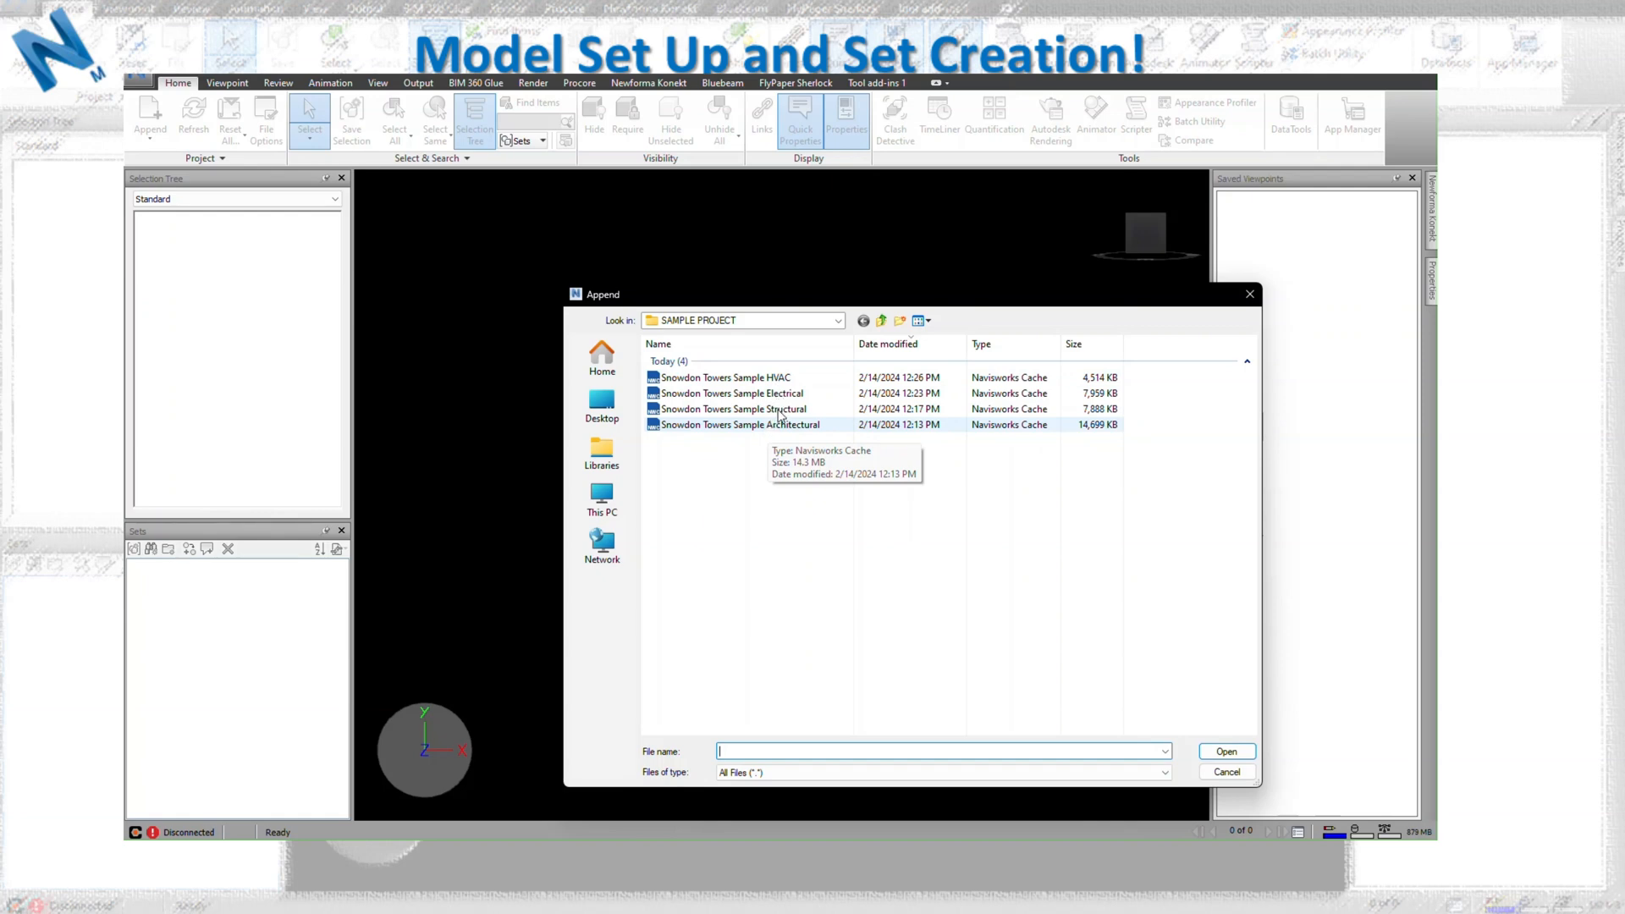
key(Down)
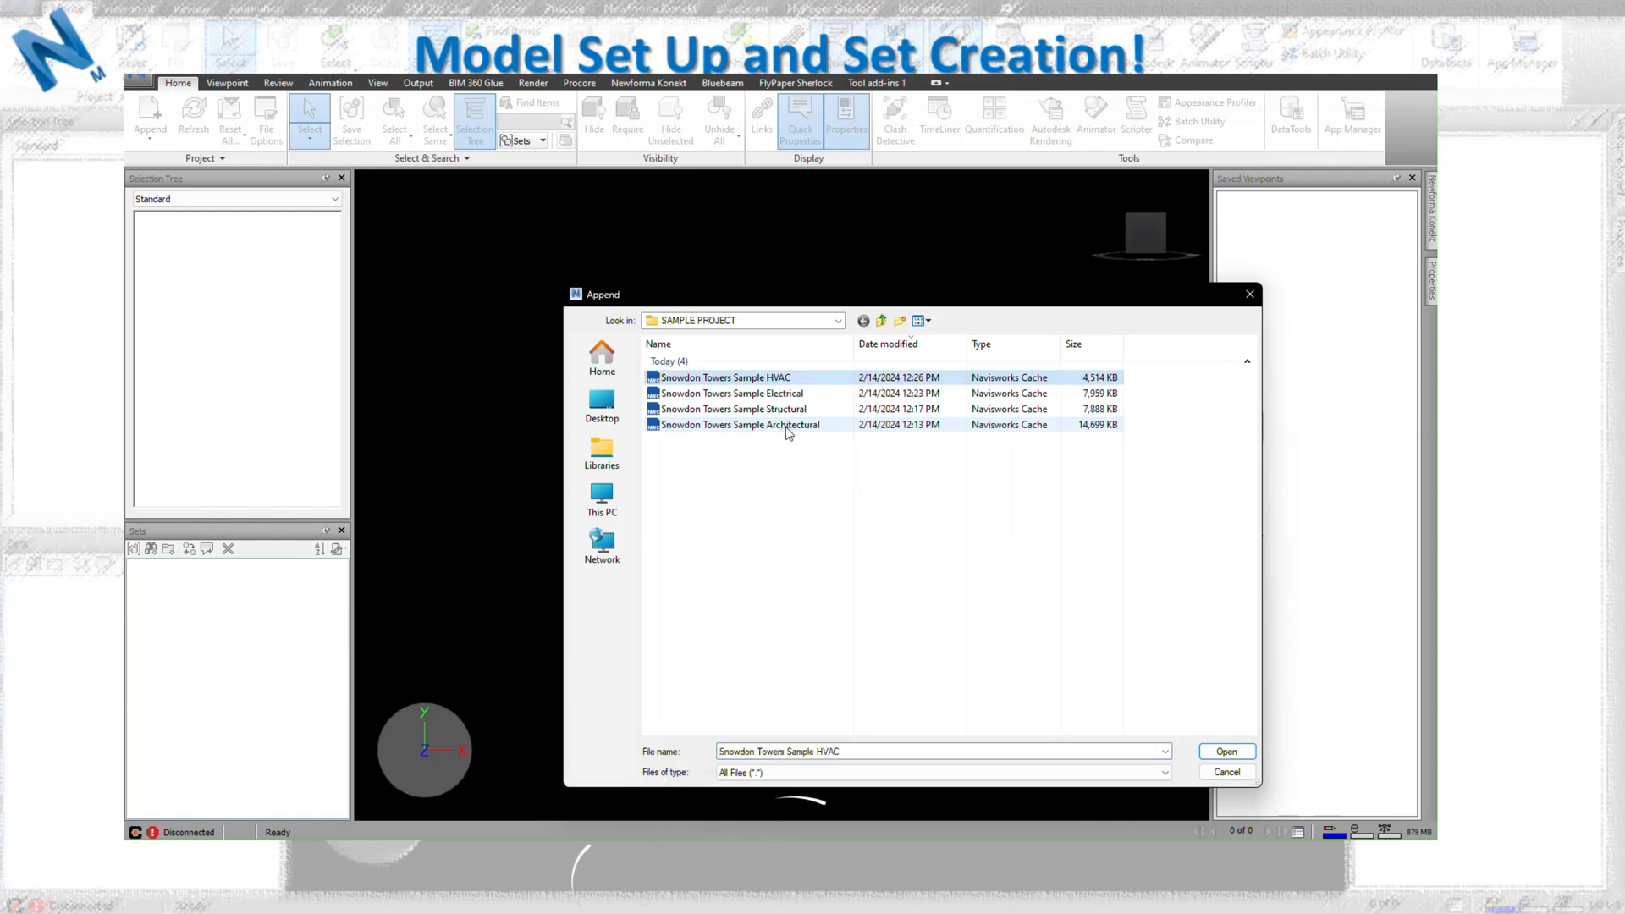
shift+click(788, 427)
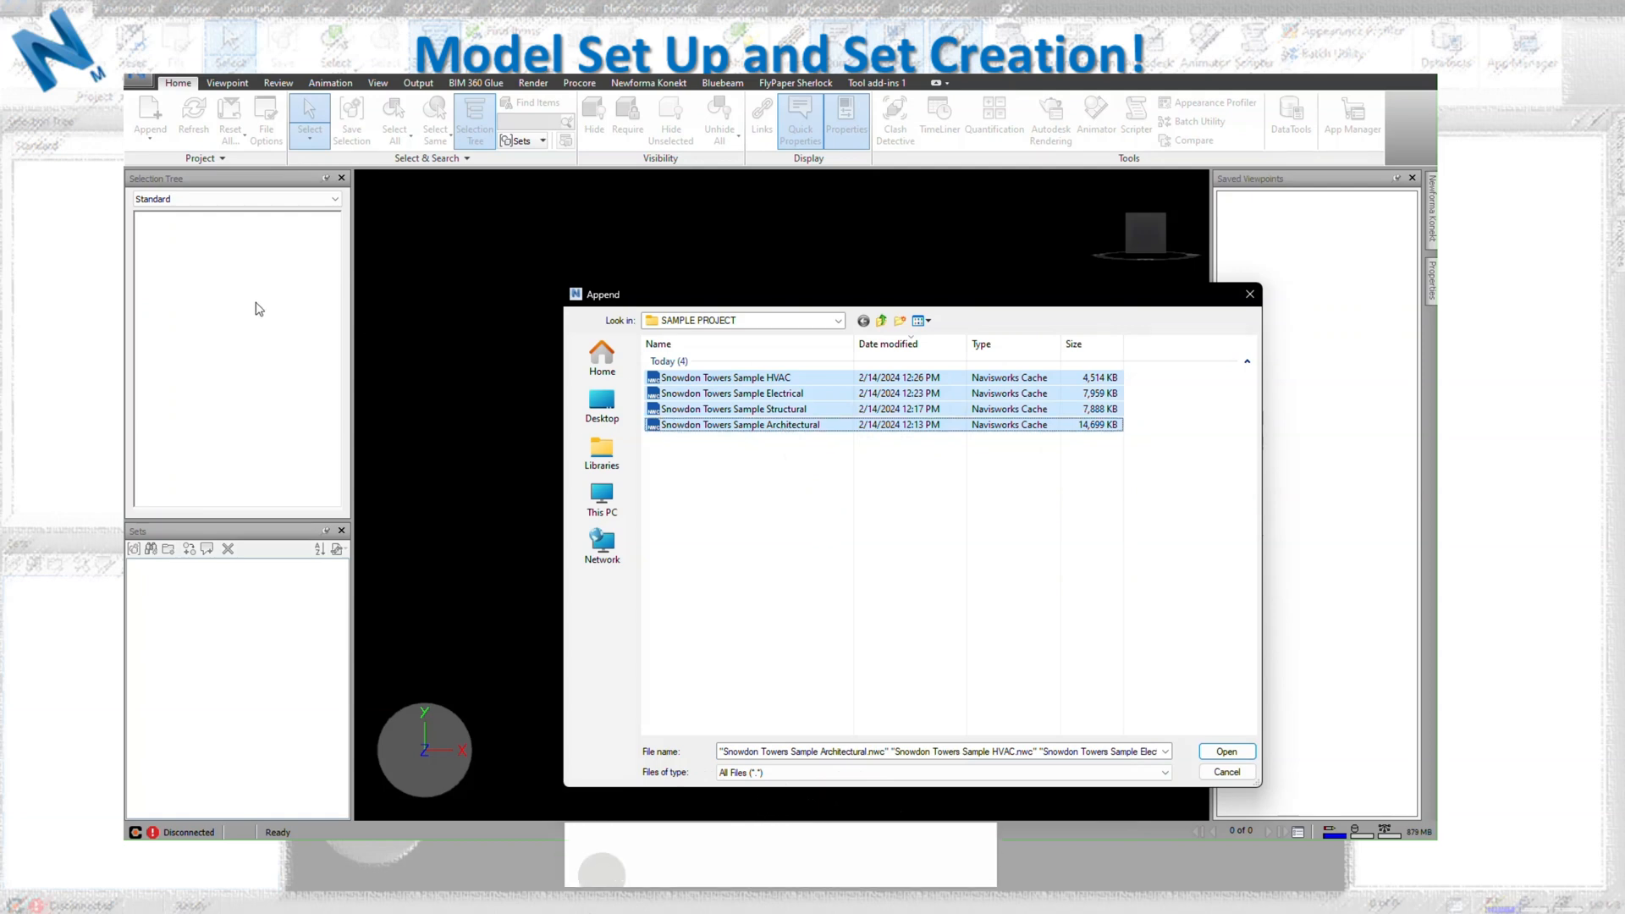
click(762, 451)
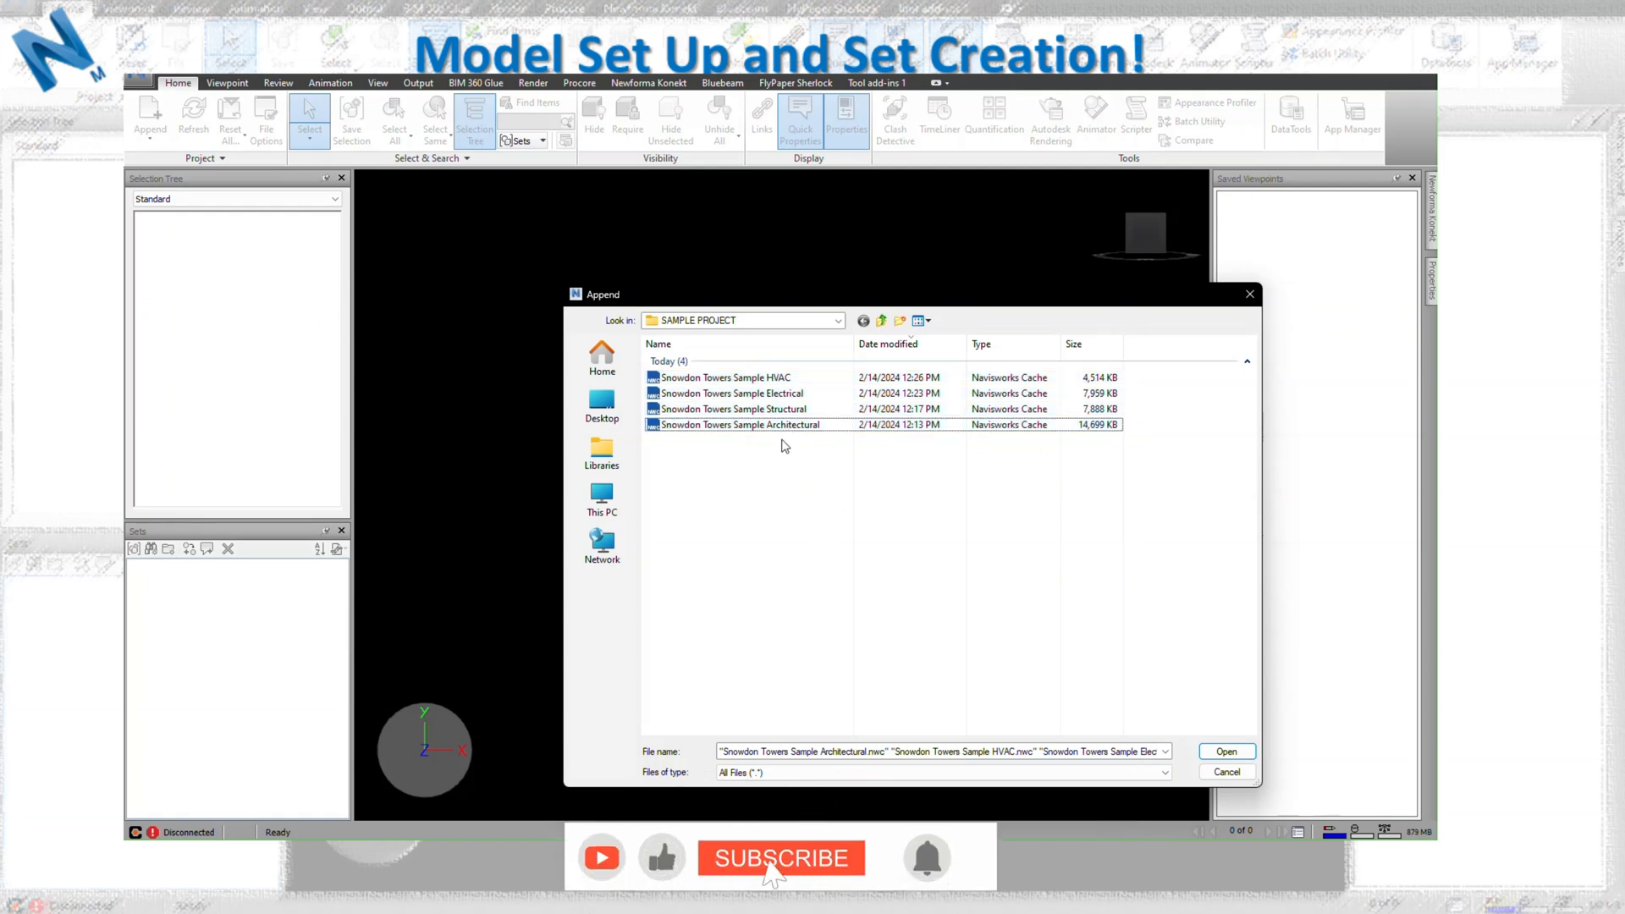
click(784, 429)
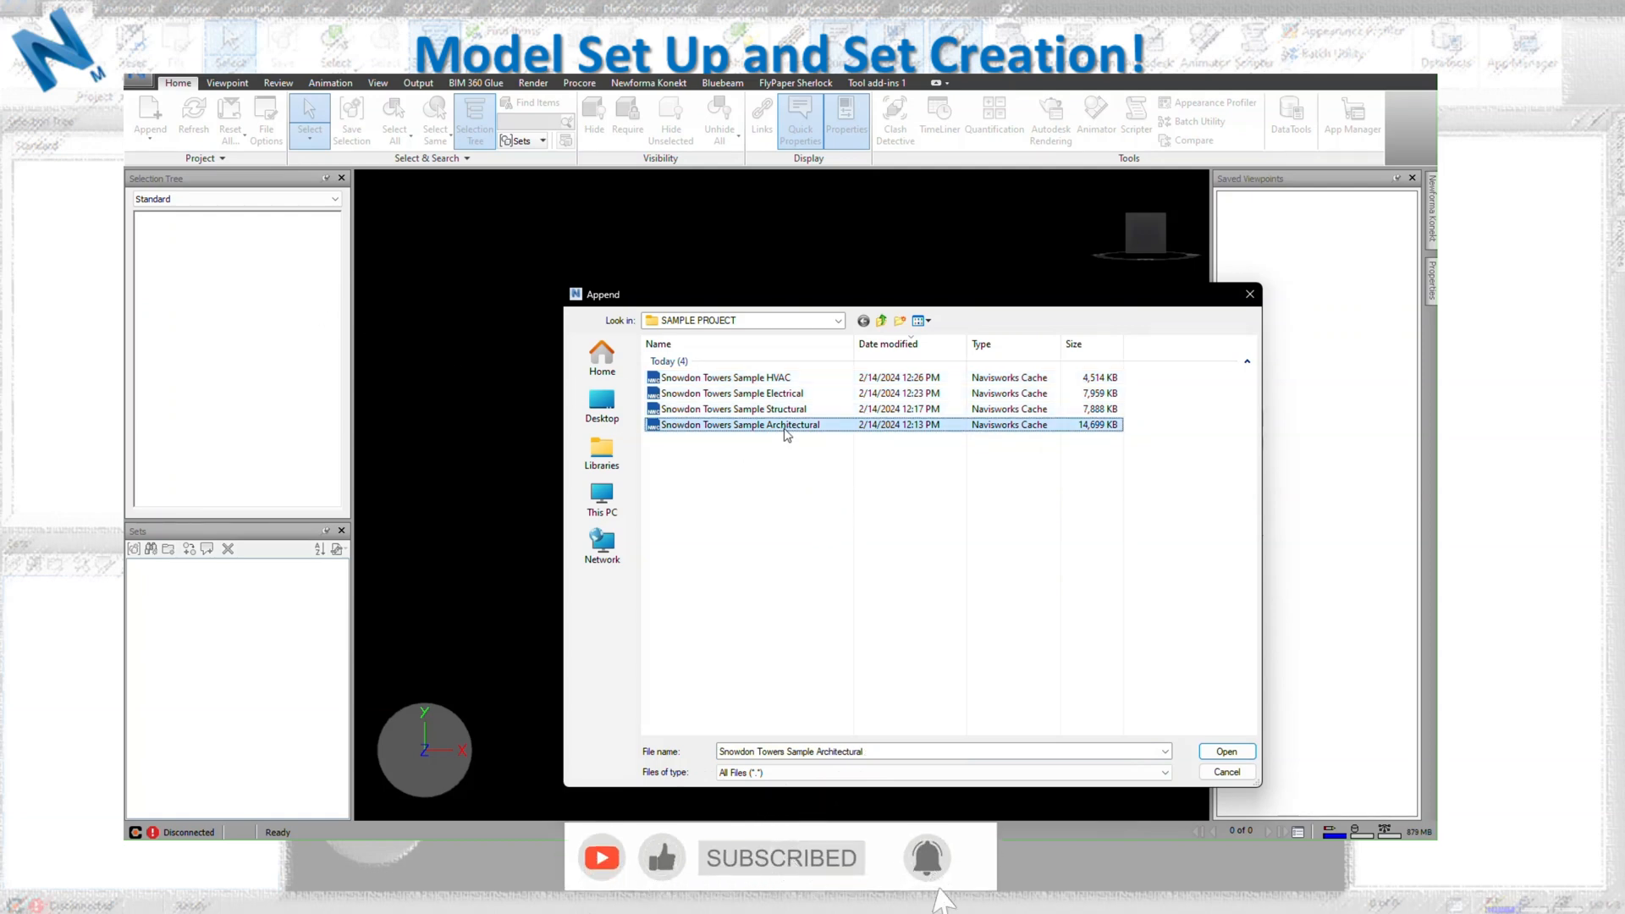
click(1219, 752)
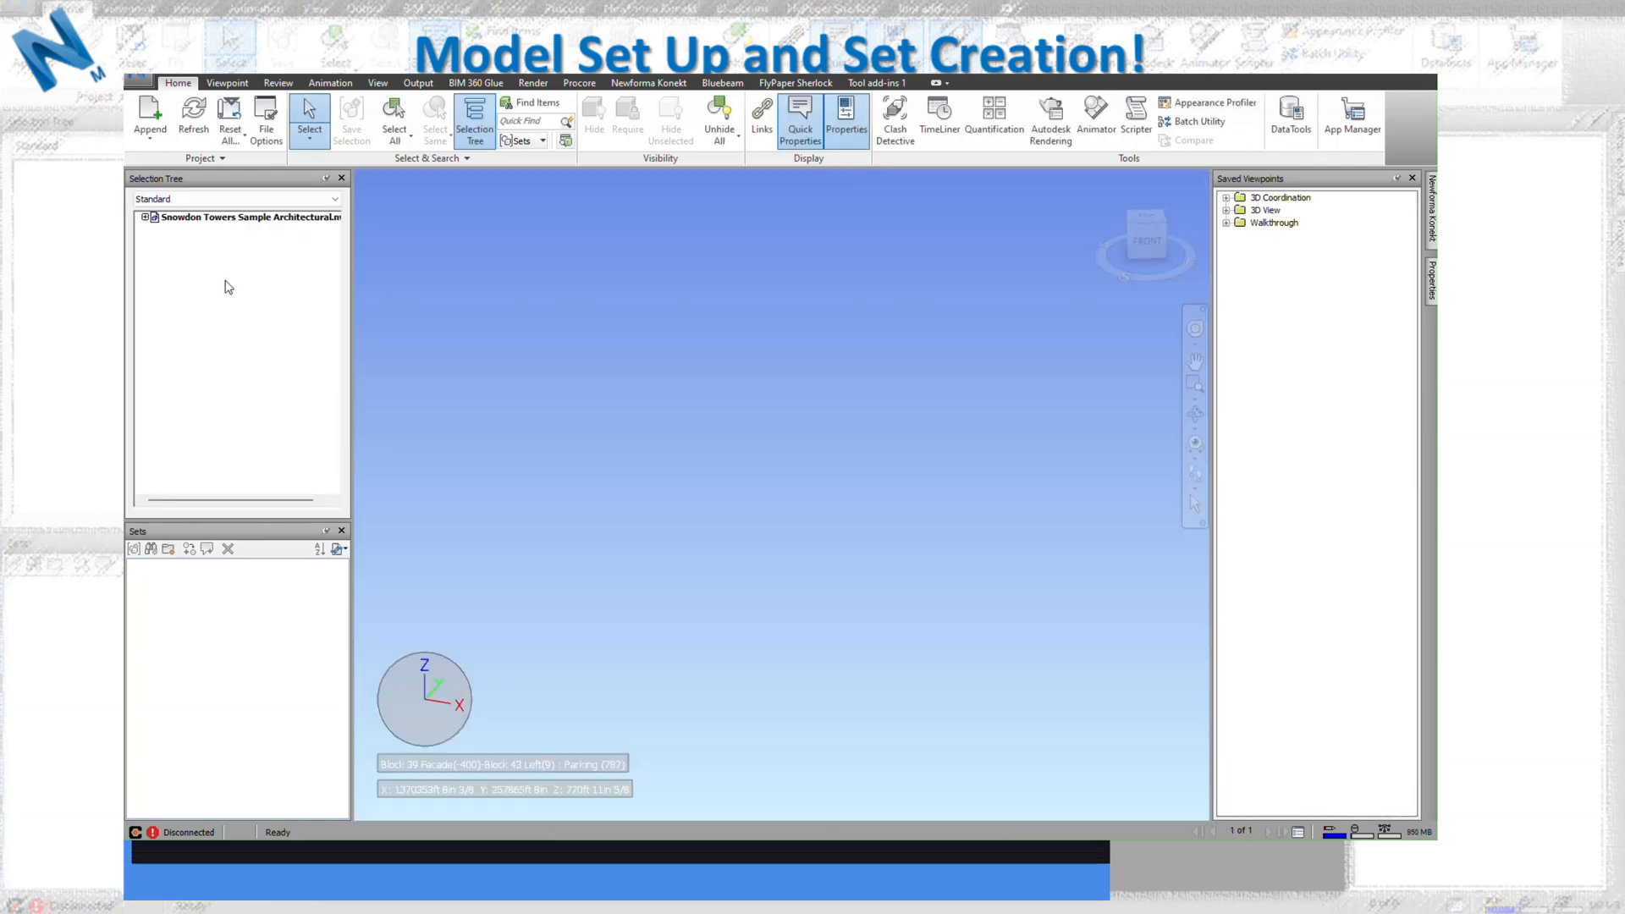
Append the Snowdon Towers Sample Structural model and zoom all to show the whole combined building.
click(150, 118)
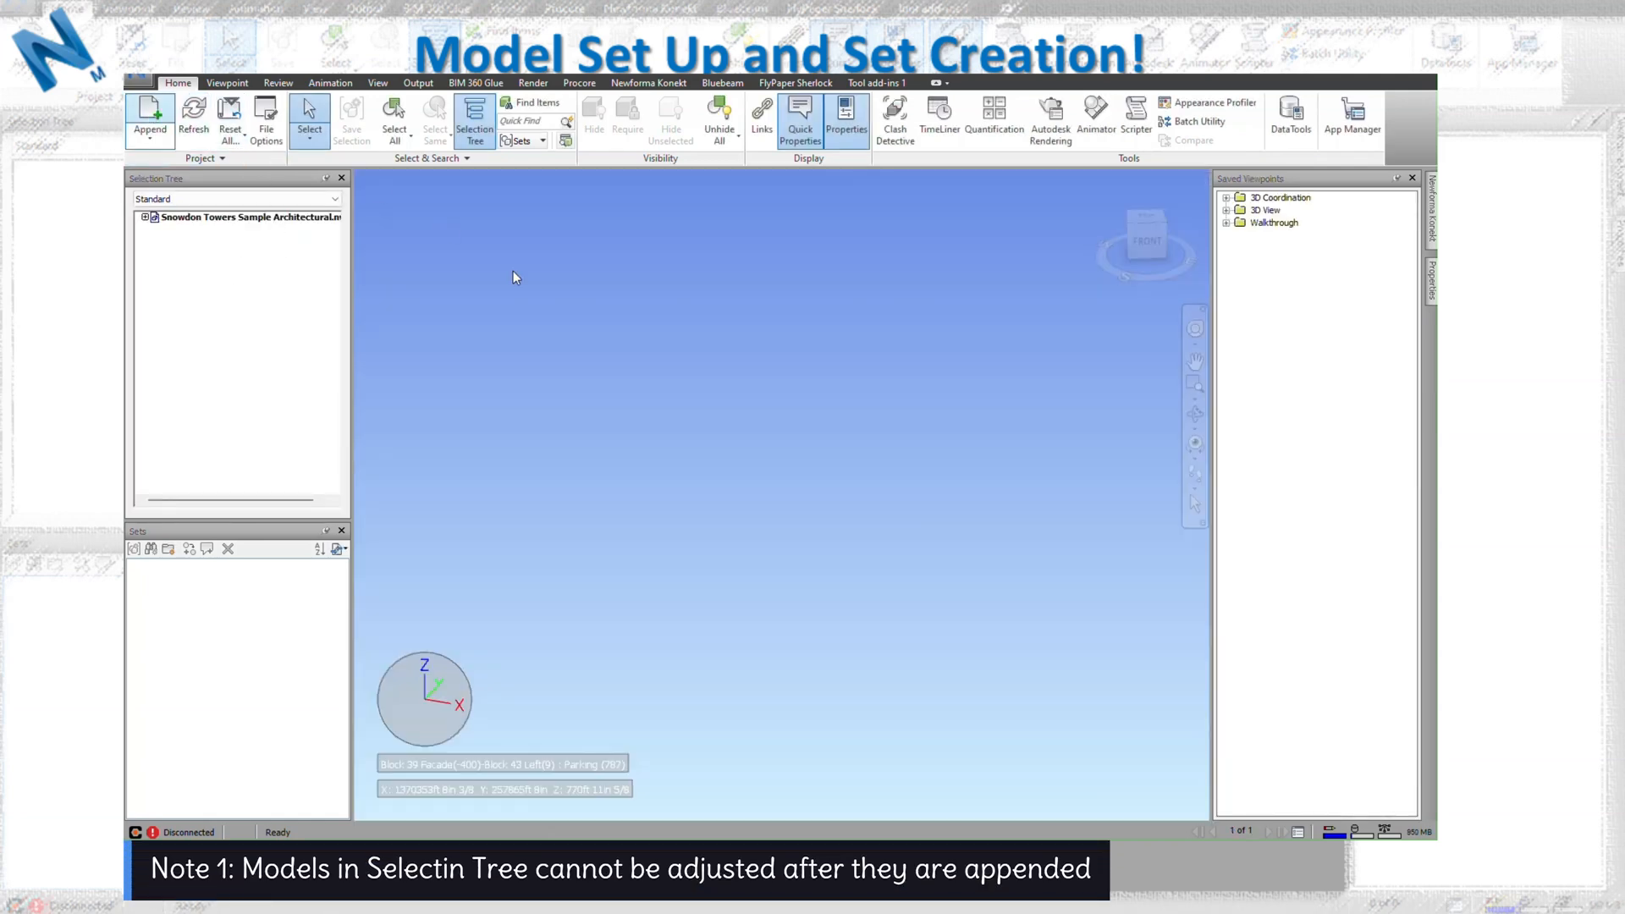
click(761, 408)
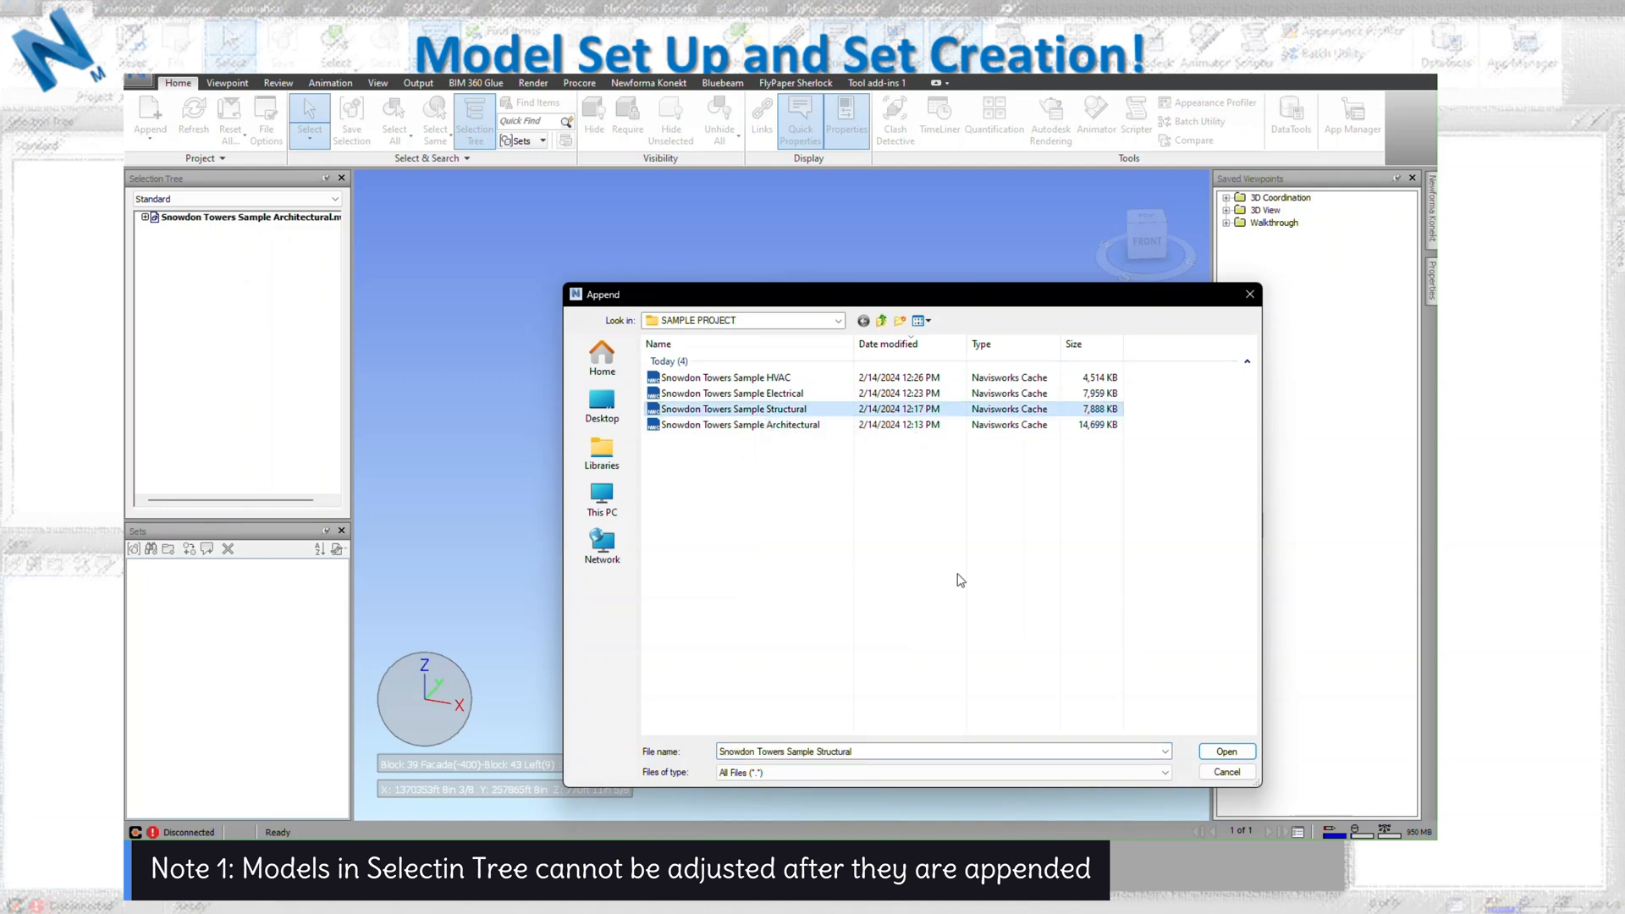
click(1226, 751)
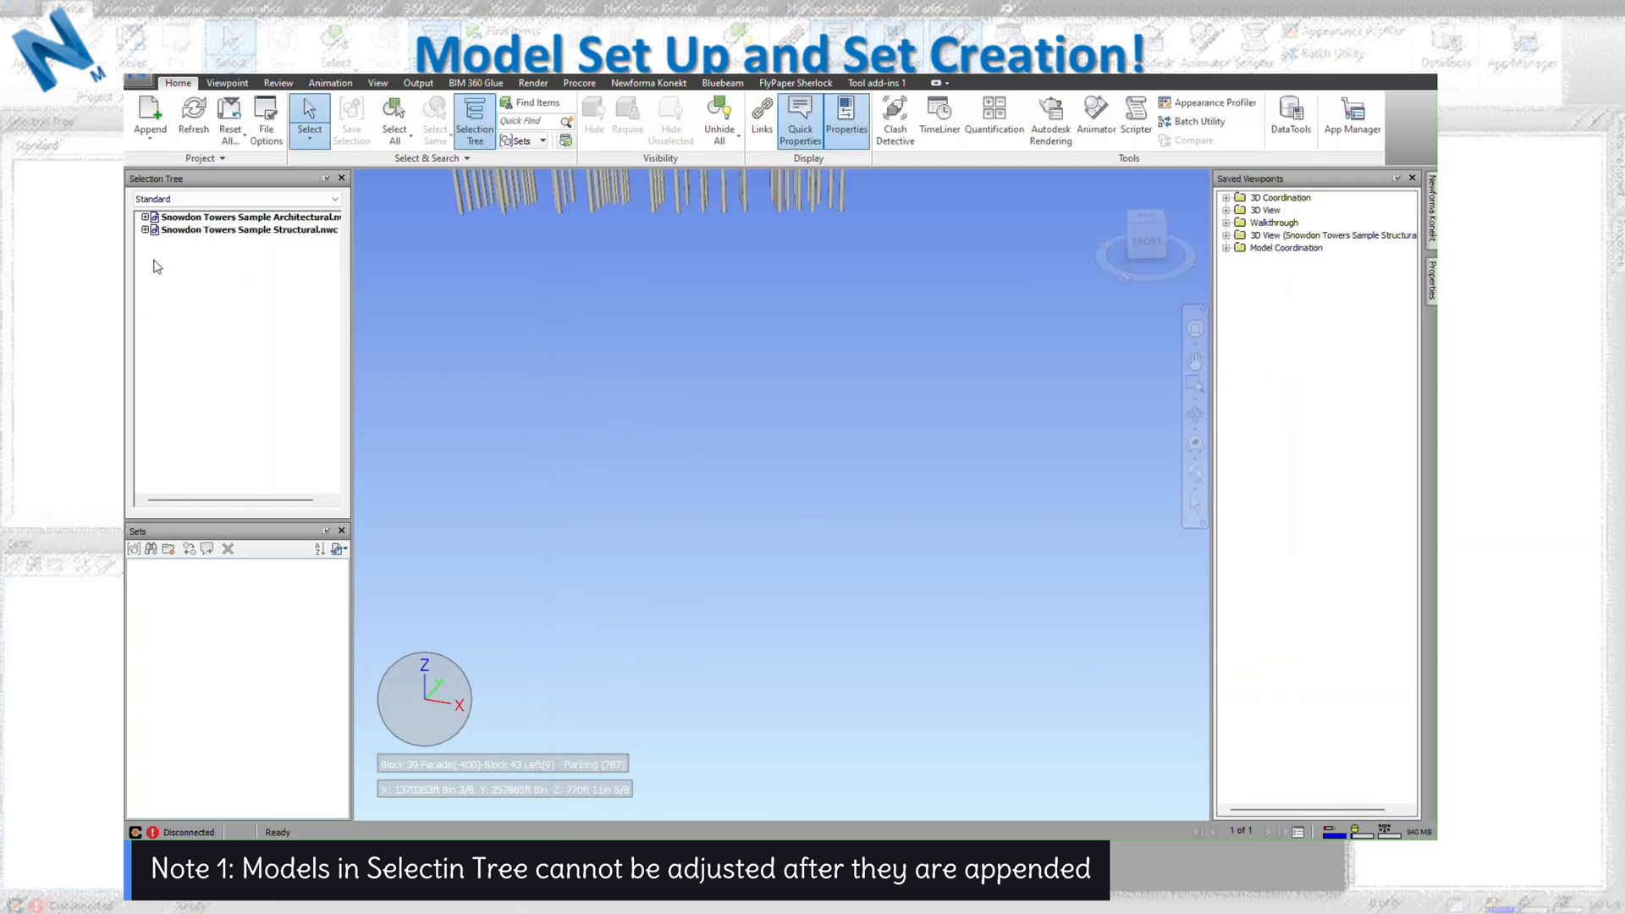
click(1195, 484)
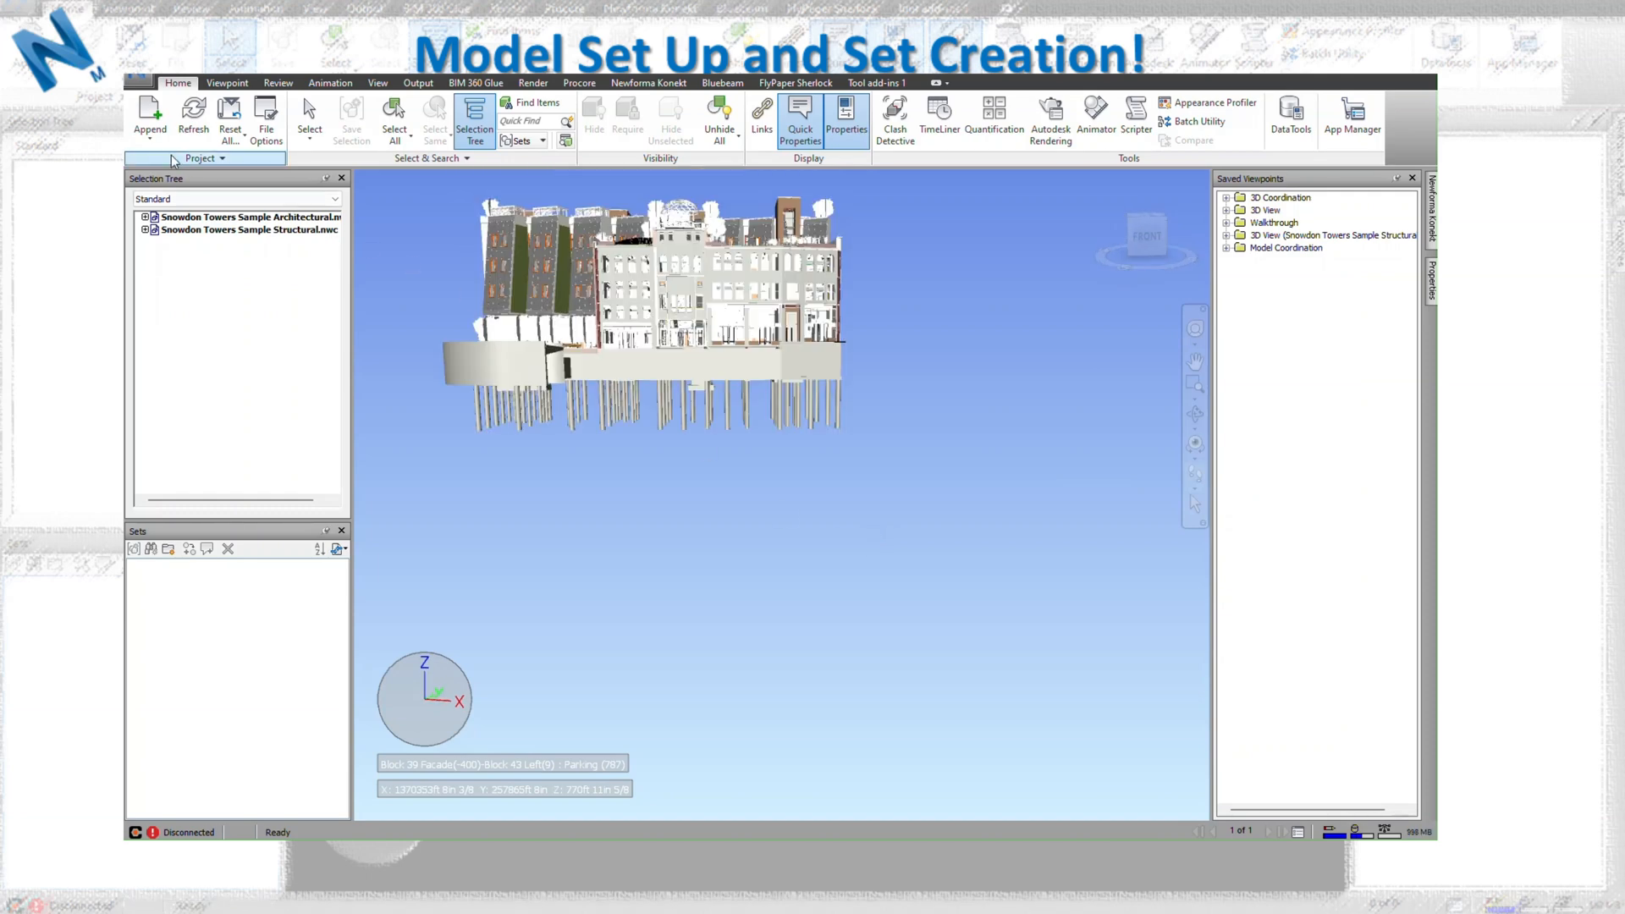
Append the Snowdon Towers Sample HVAC and Electrical models and select the Electrical node in the Selection Tree.
click(150, 114)
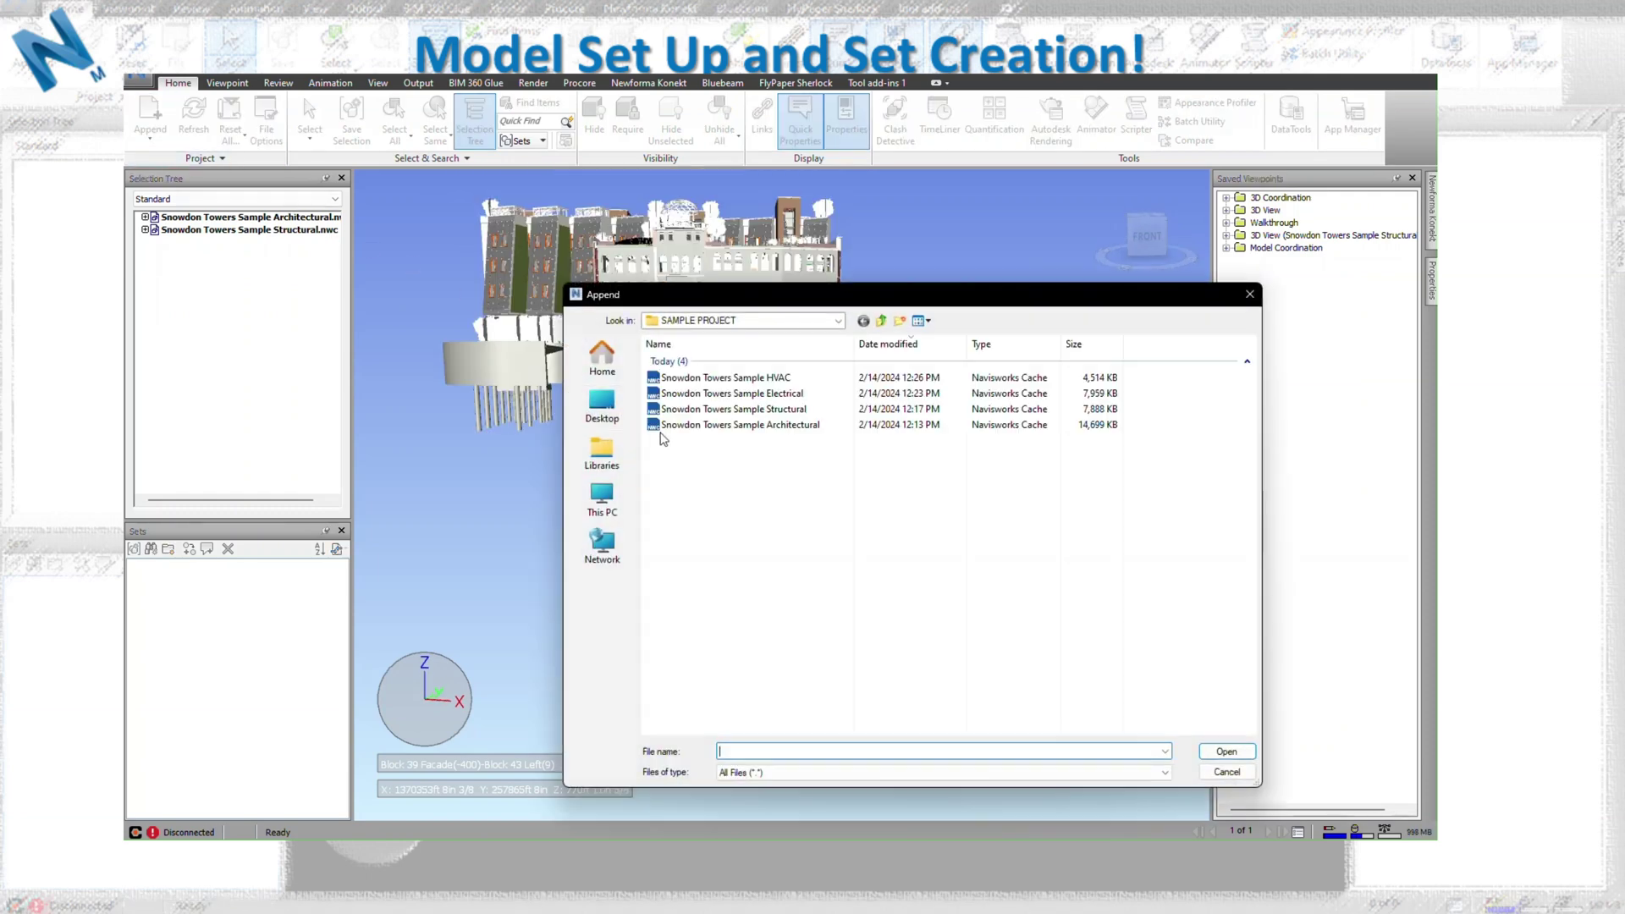
click(750, 377)
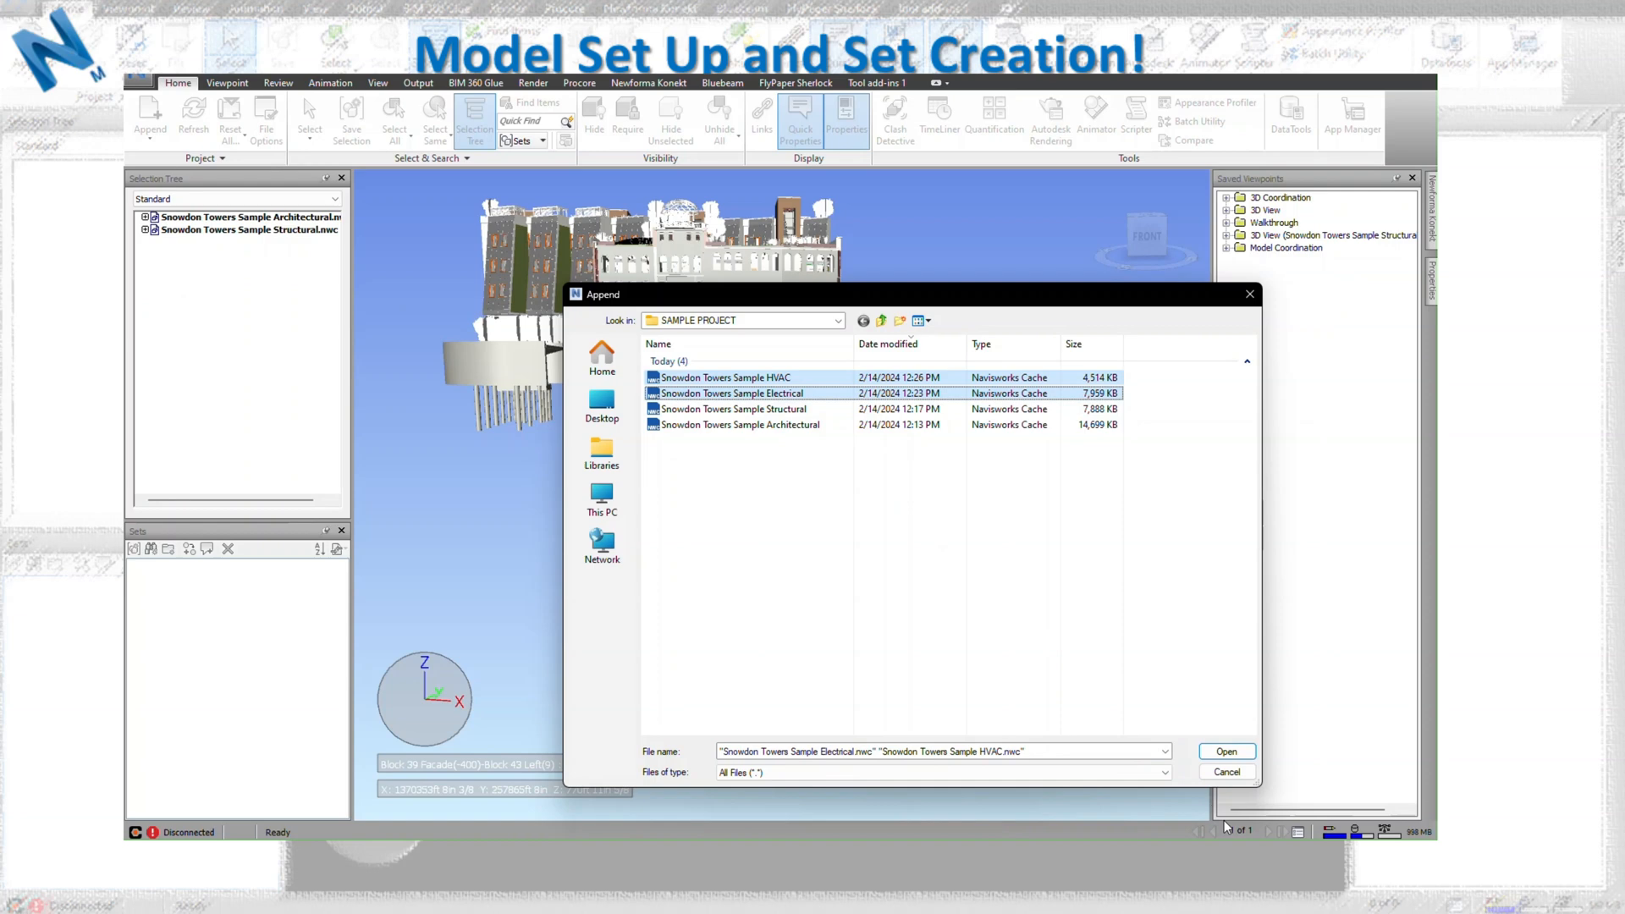
click(1227, 753)
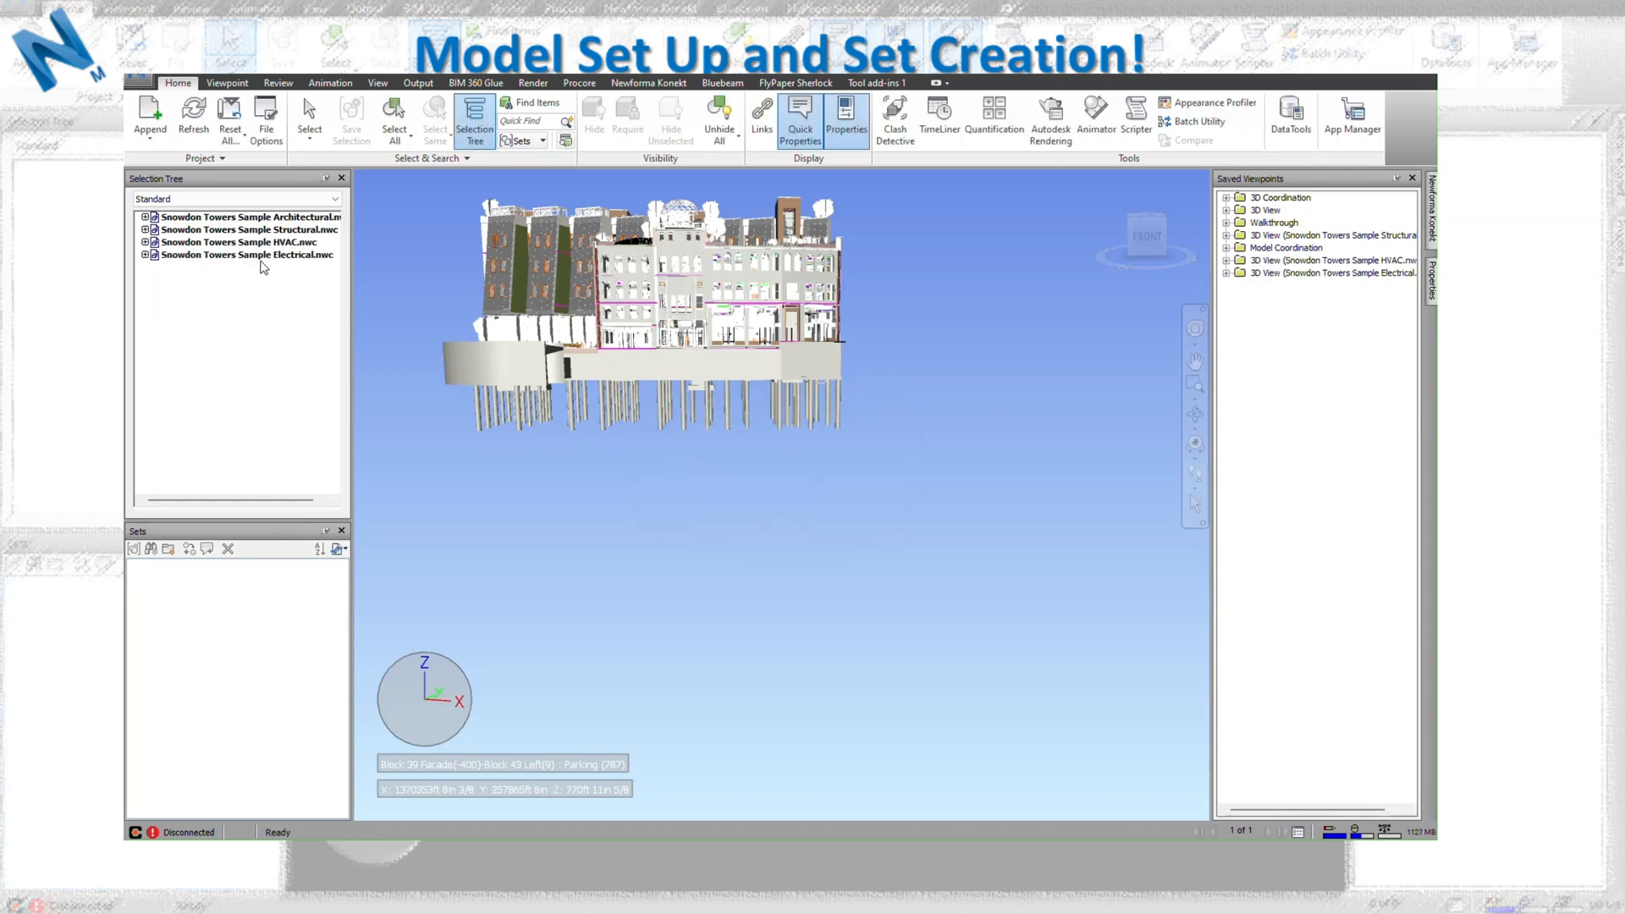
click(260, 255)
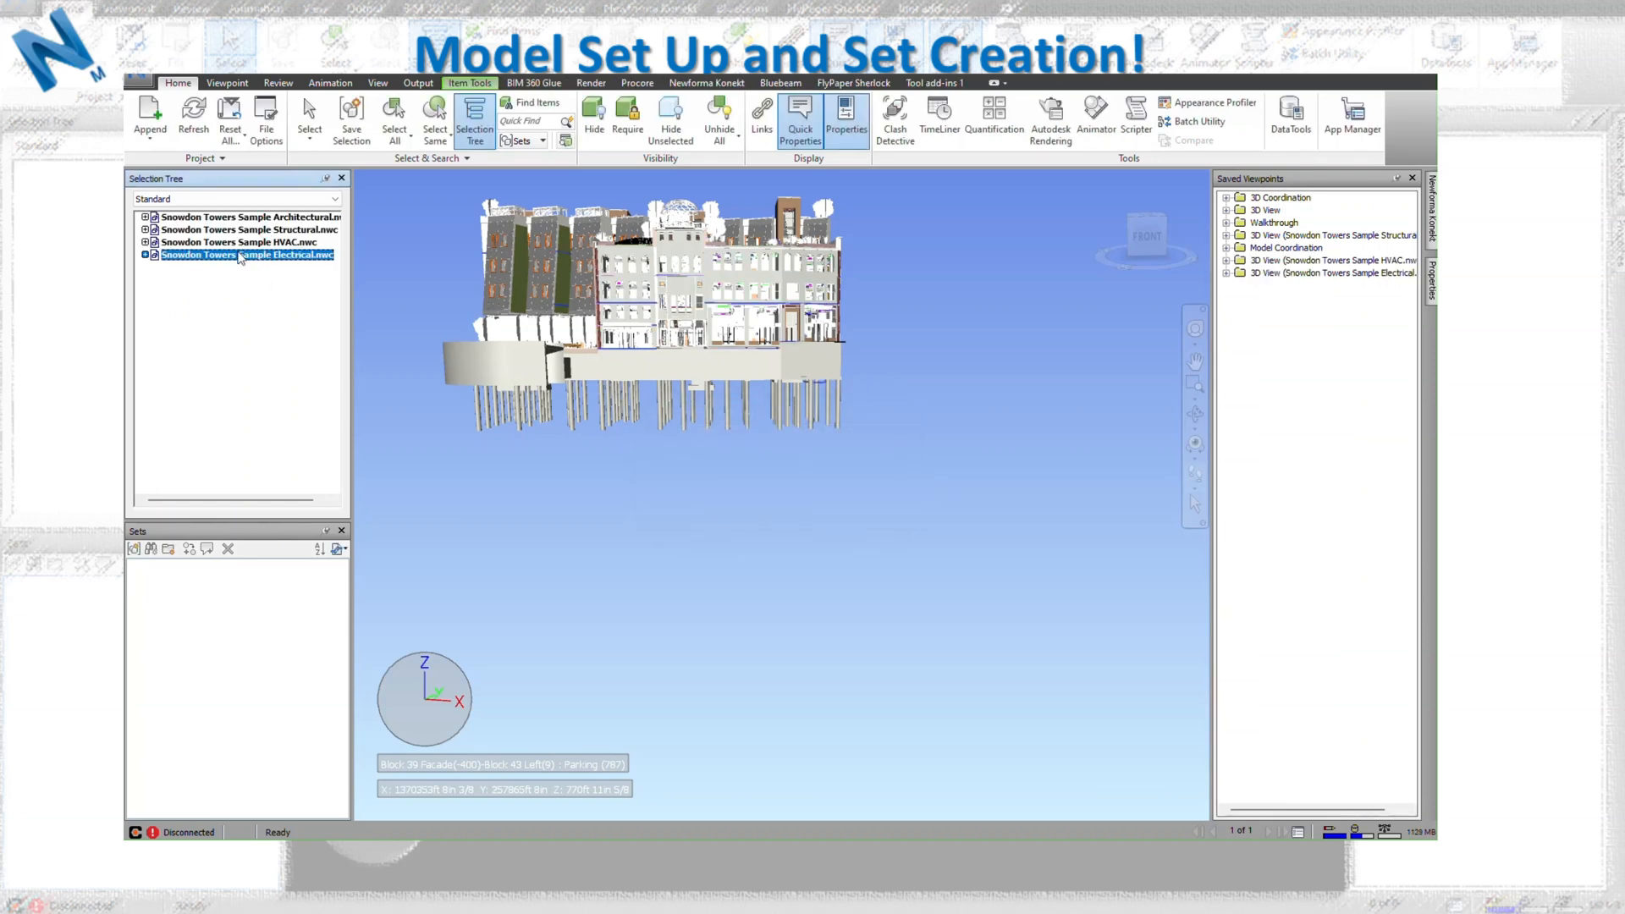
click(145, 218)
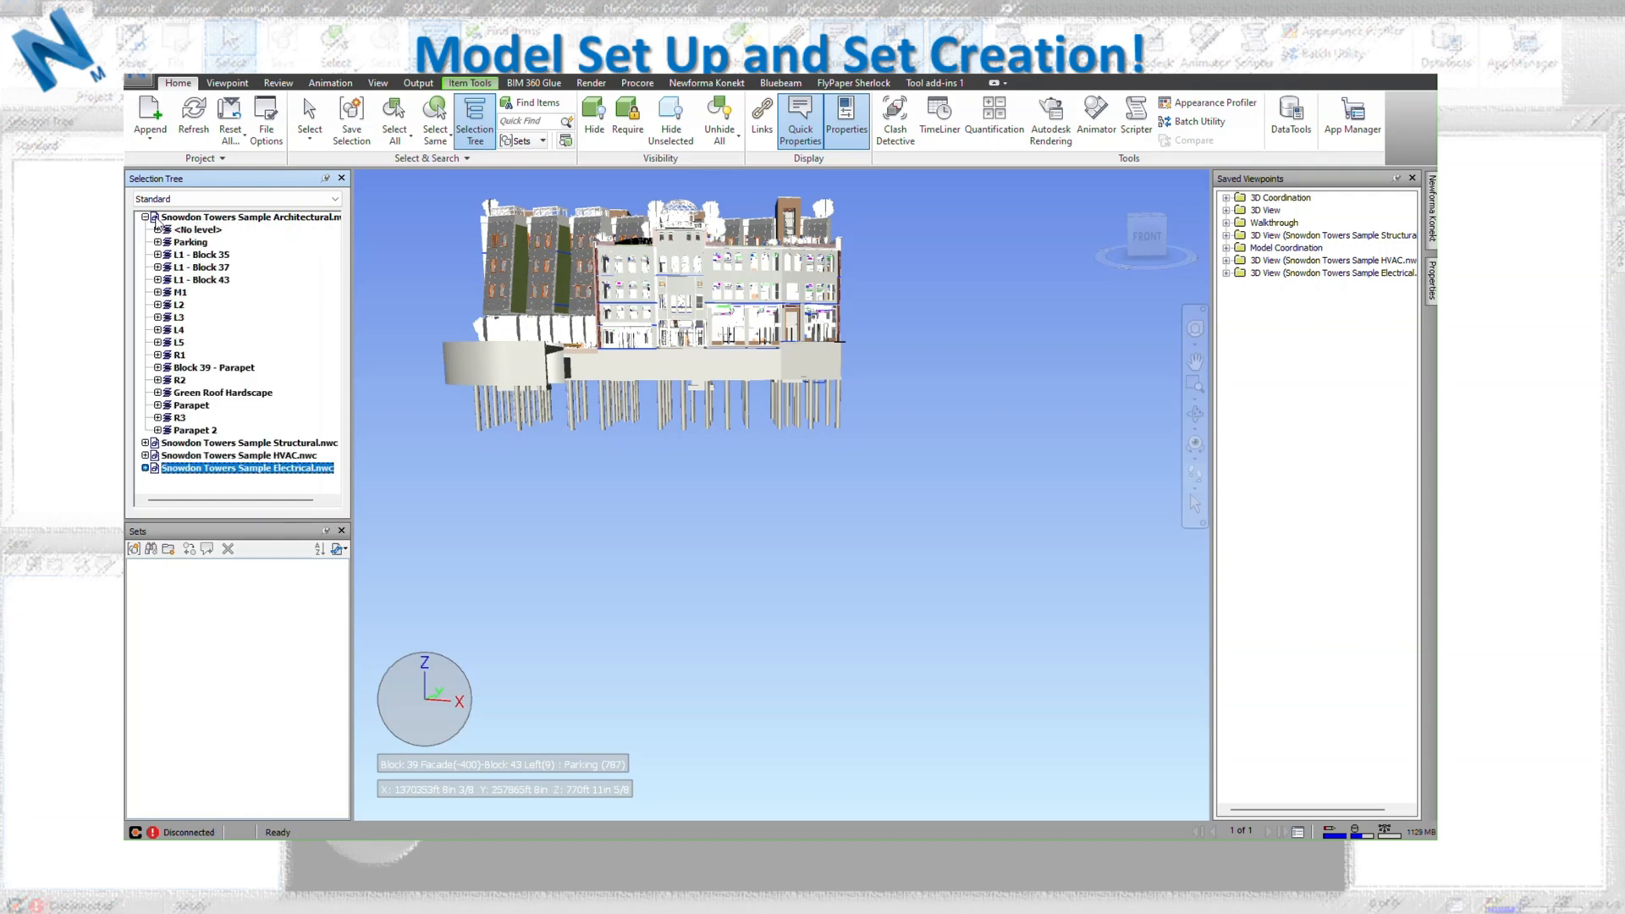
click(159, 330)
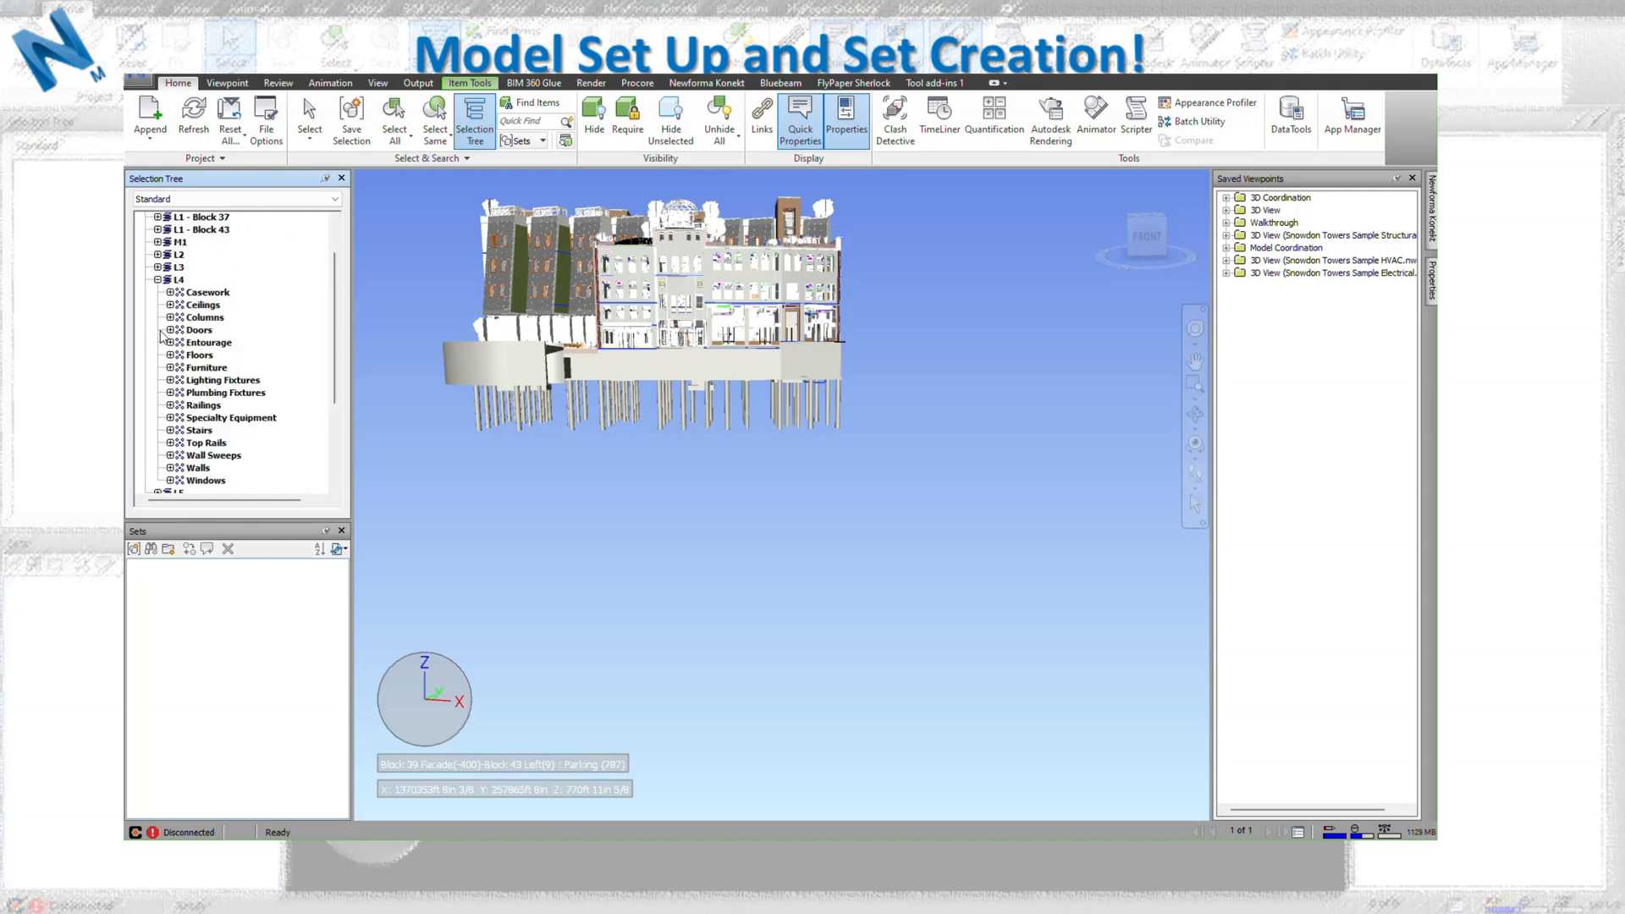
click(158, 280)
scroll(218, 423, up, 2)
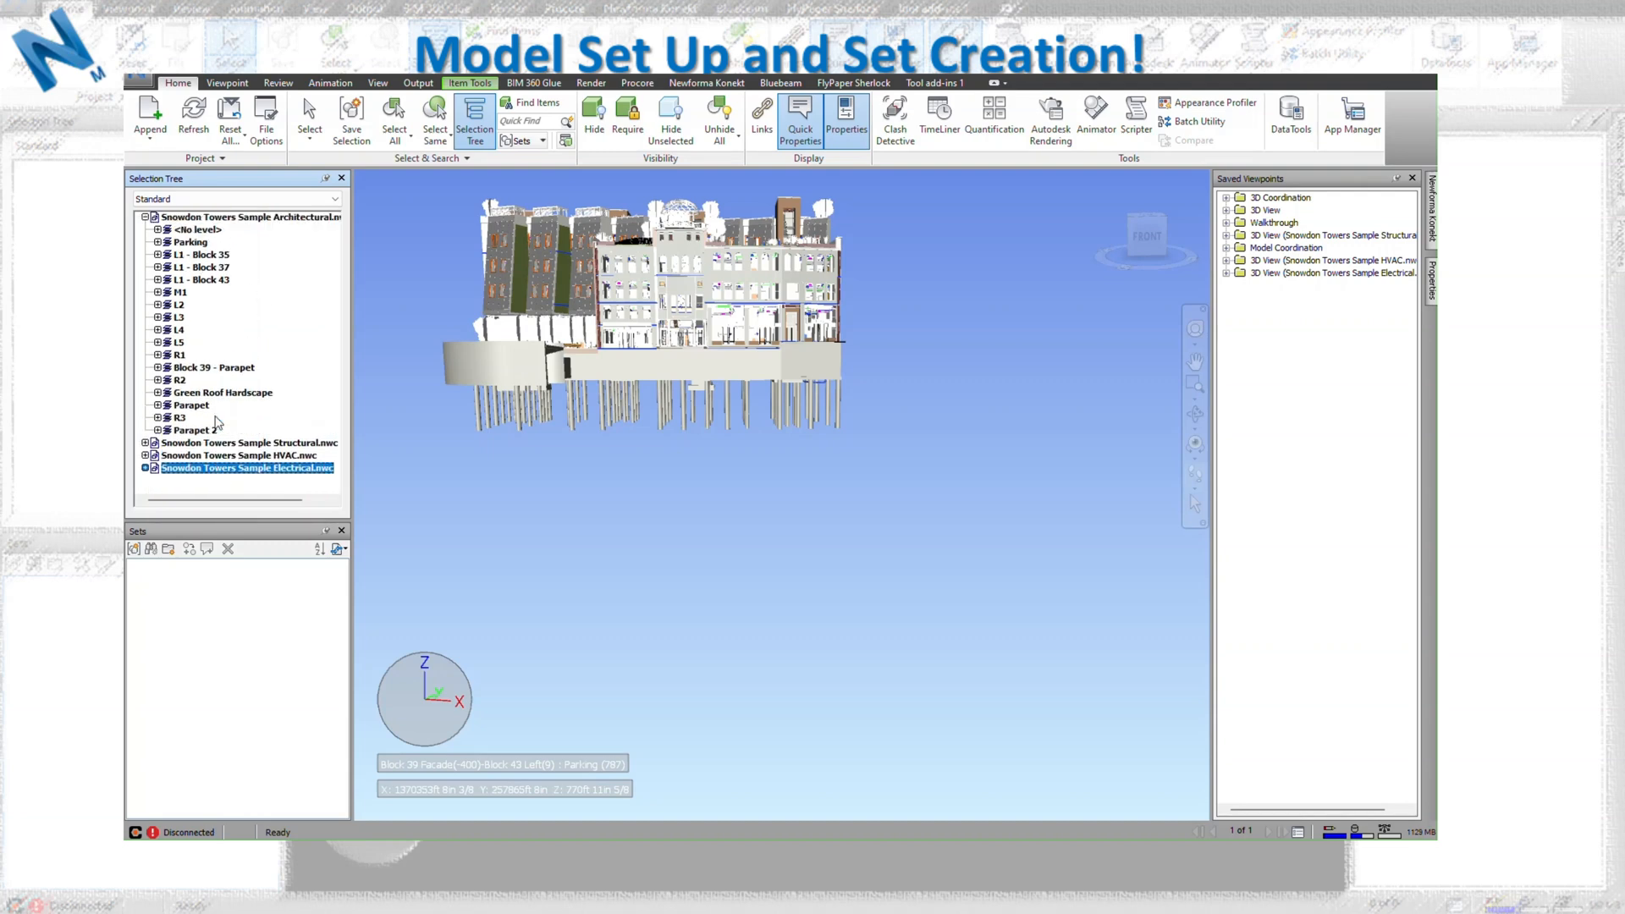
click(148, 218)
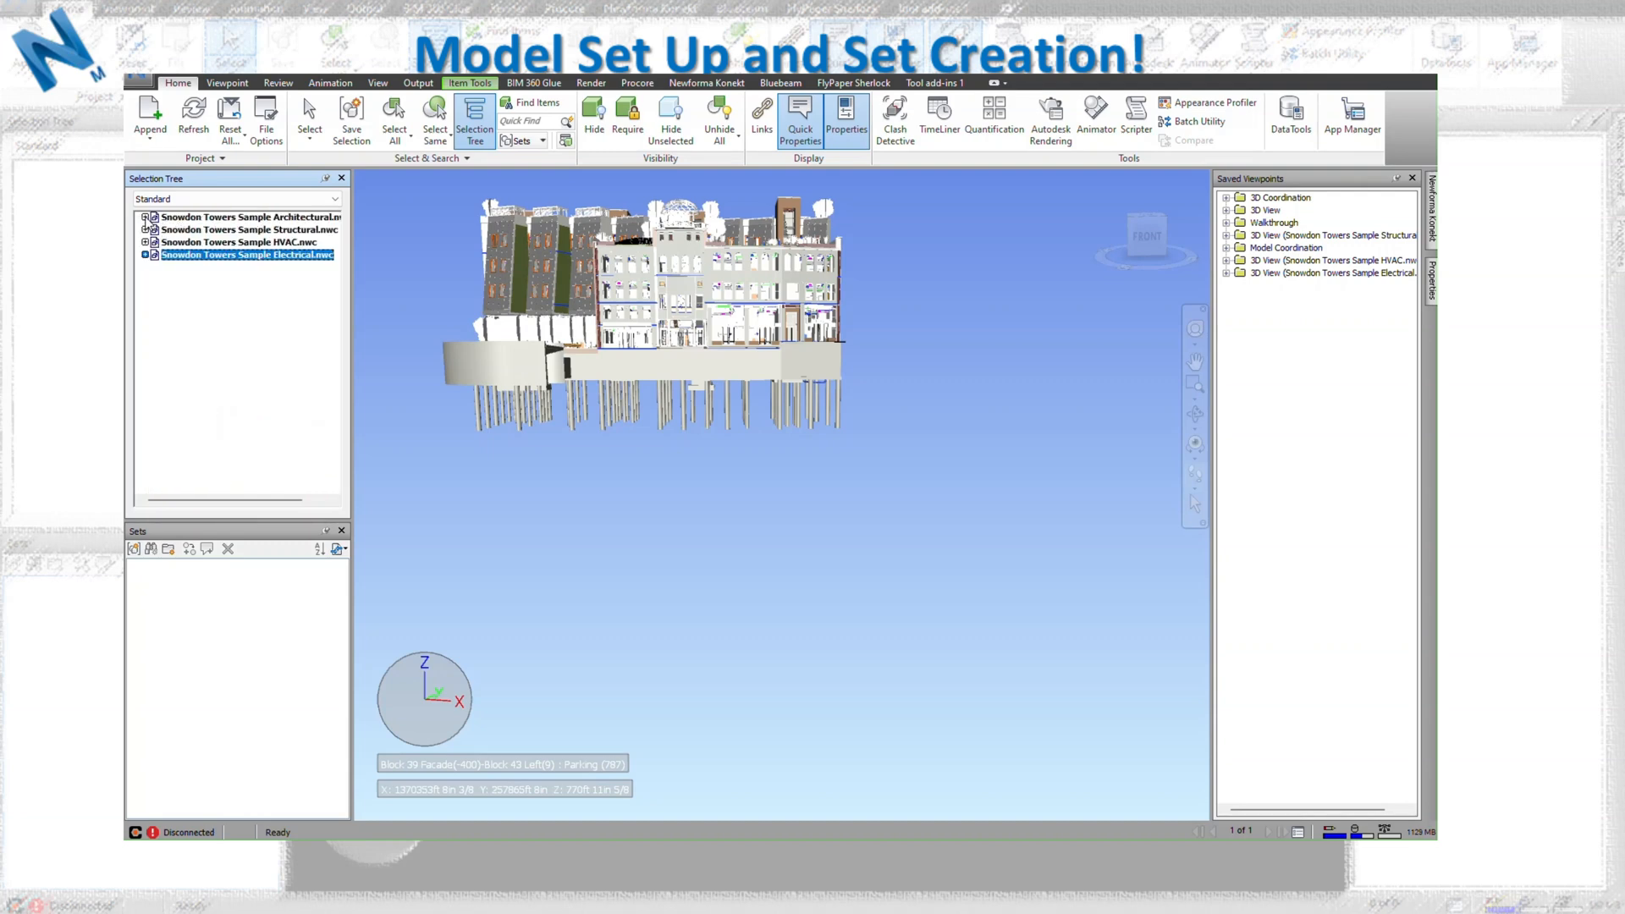
click(1195, 483)
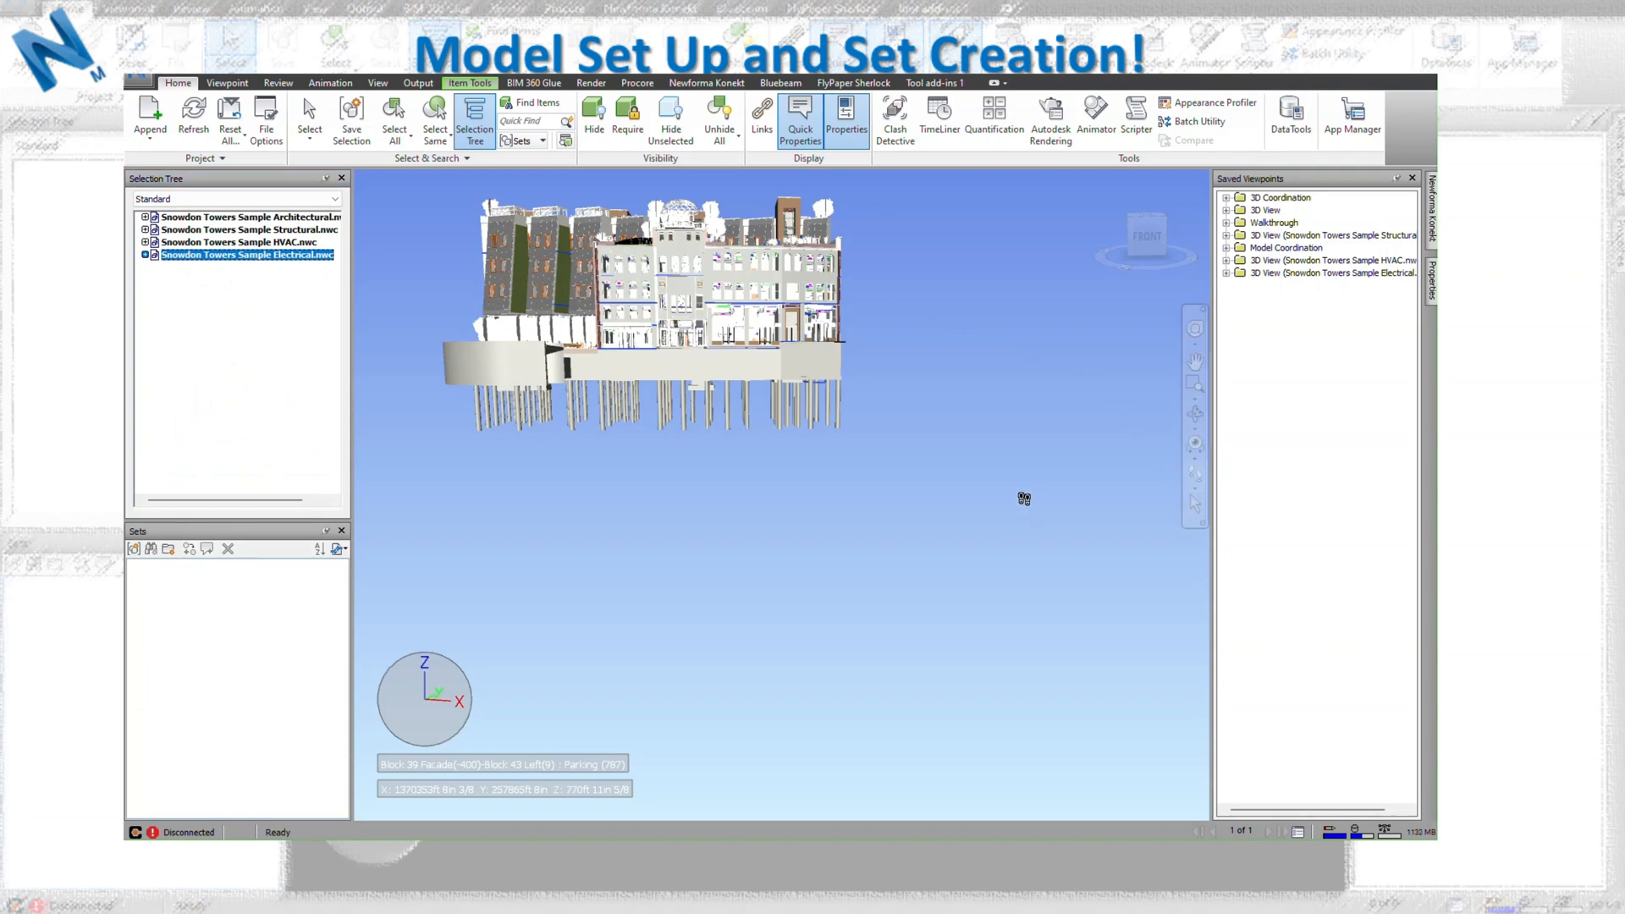
drag(1023, 496, 971, 180)
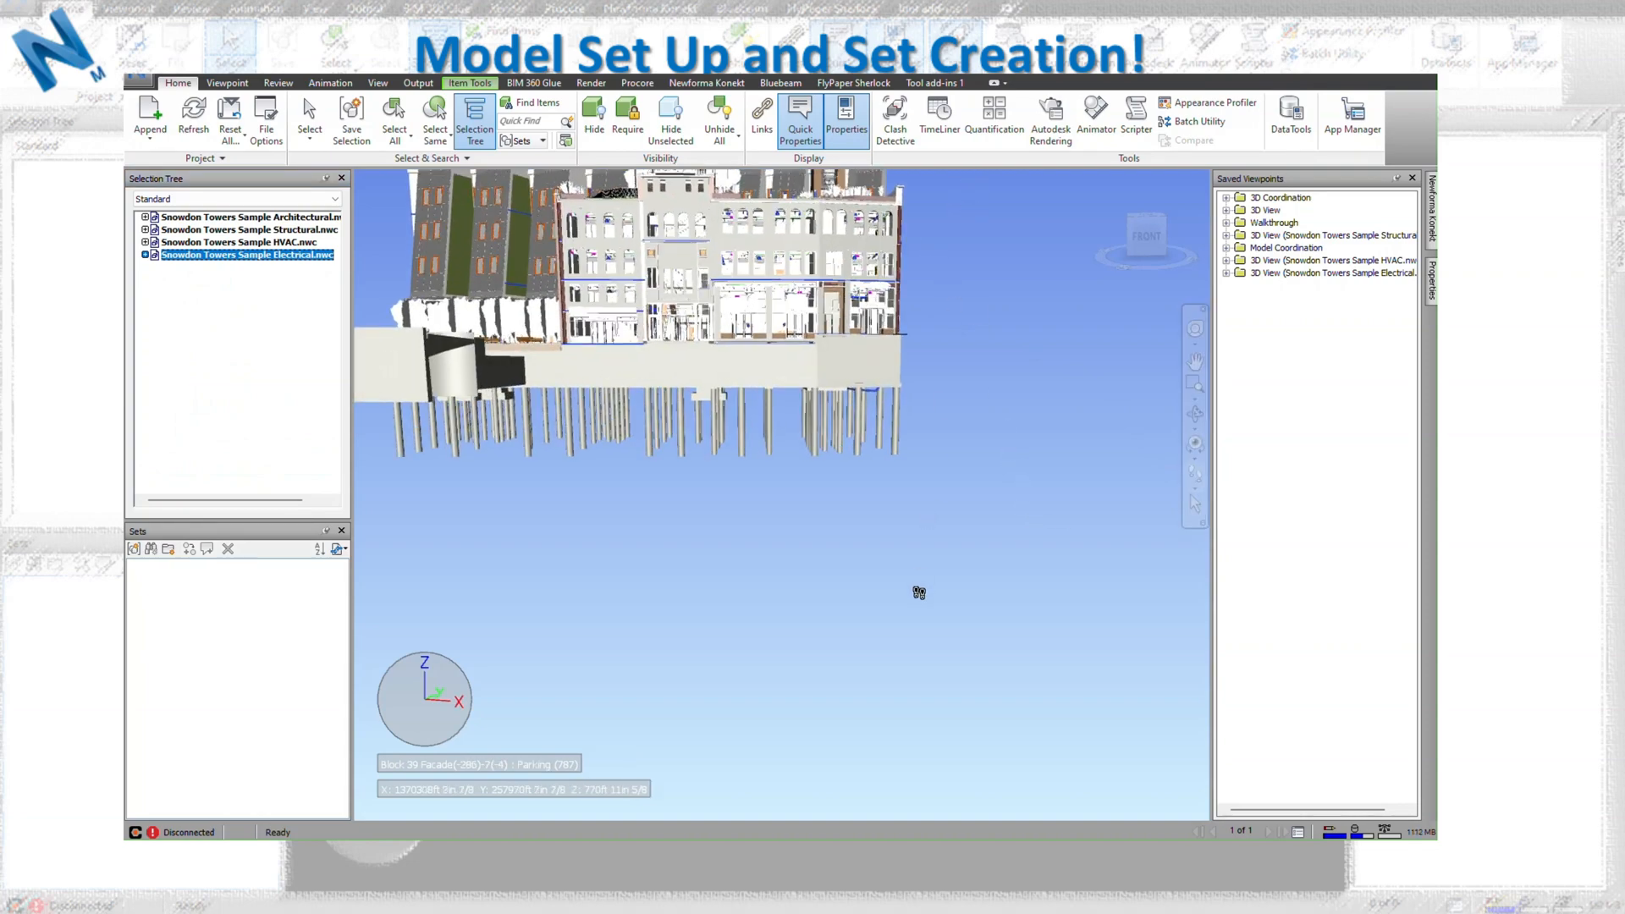
drag(943, 476, 895, 787)
scroll(820, 496, up, 3)
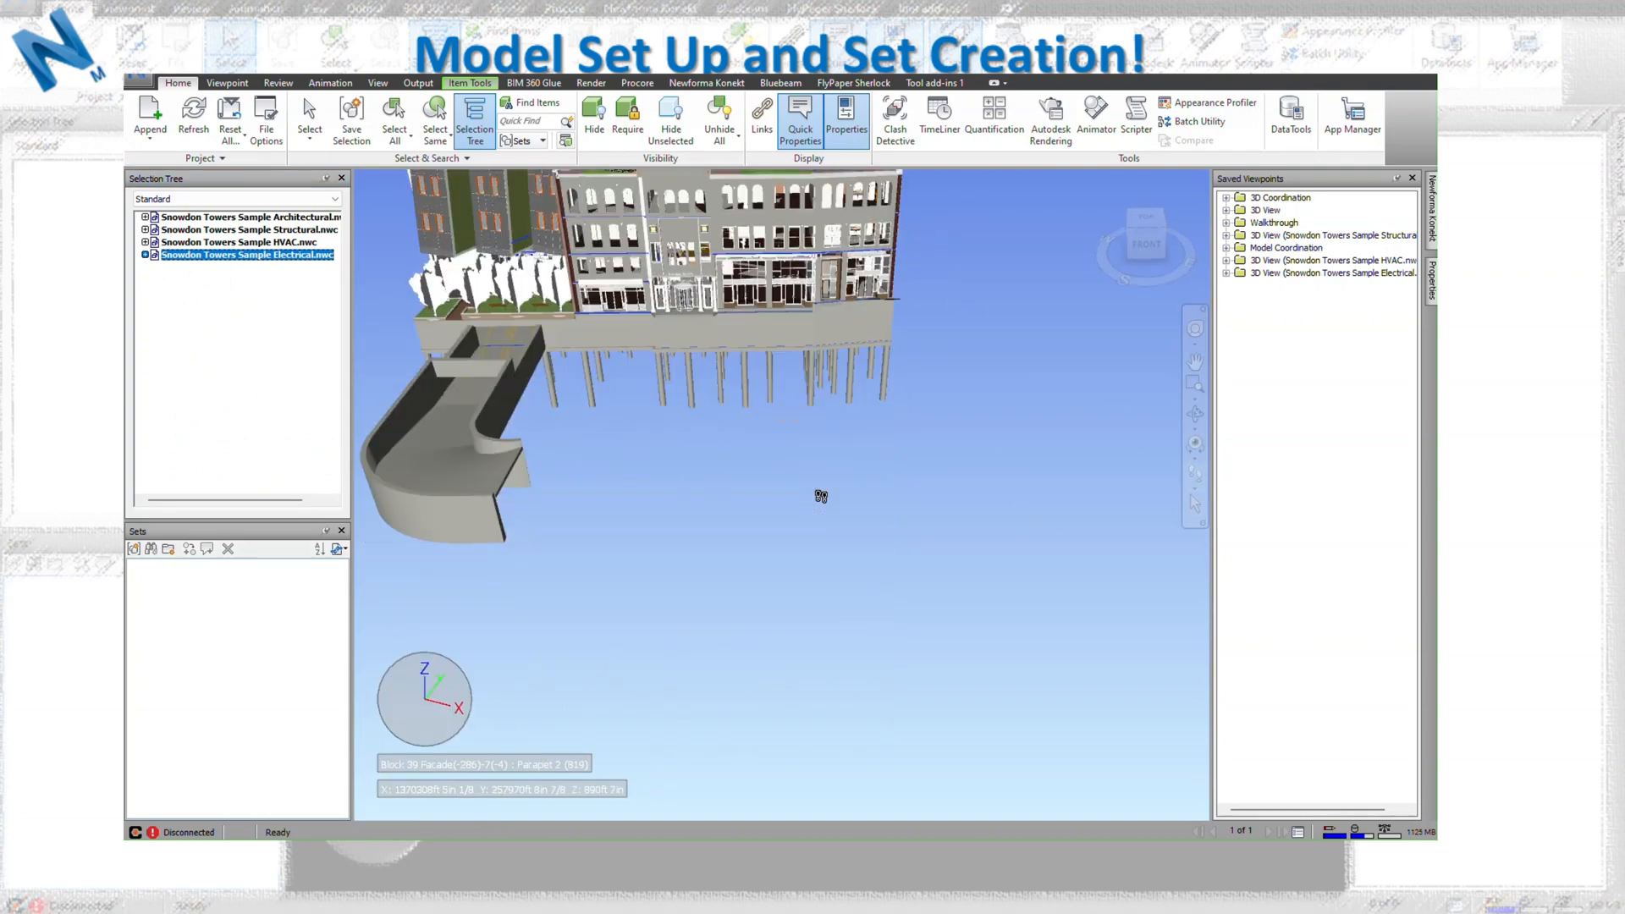
scroll(852, 423, up, 3)
scroll(820, 308, up, 2)
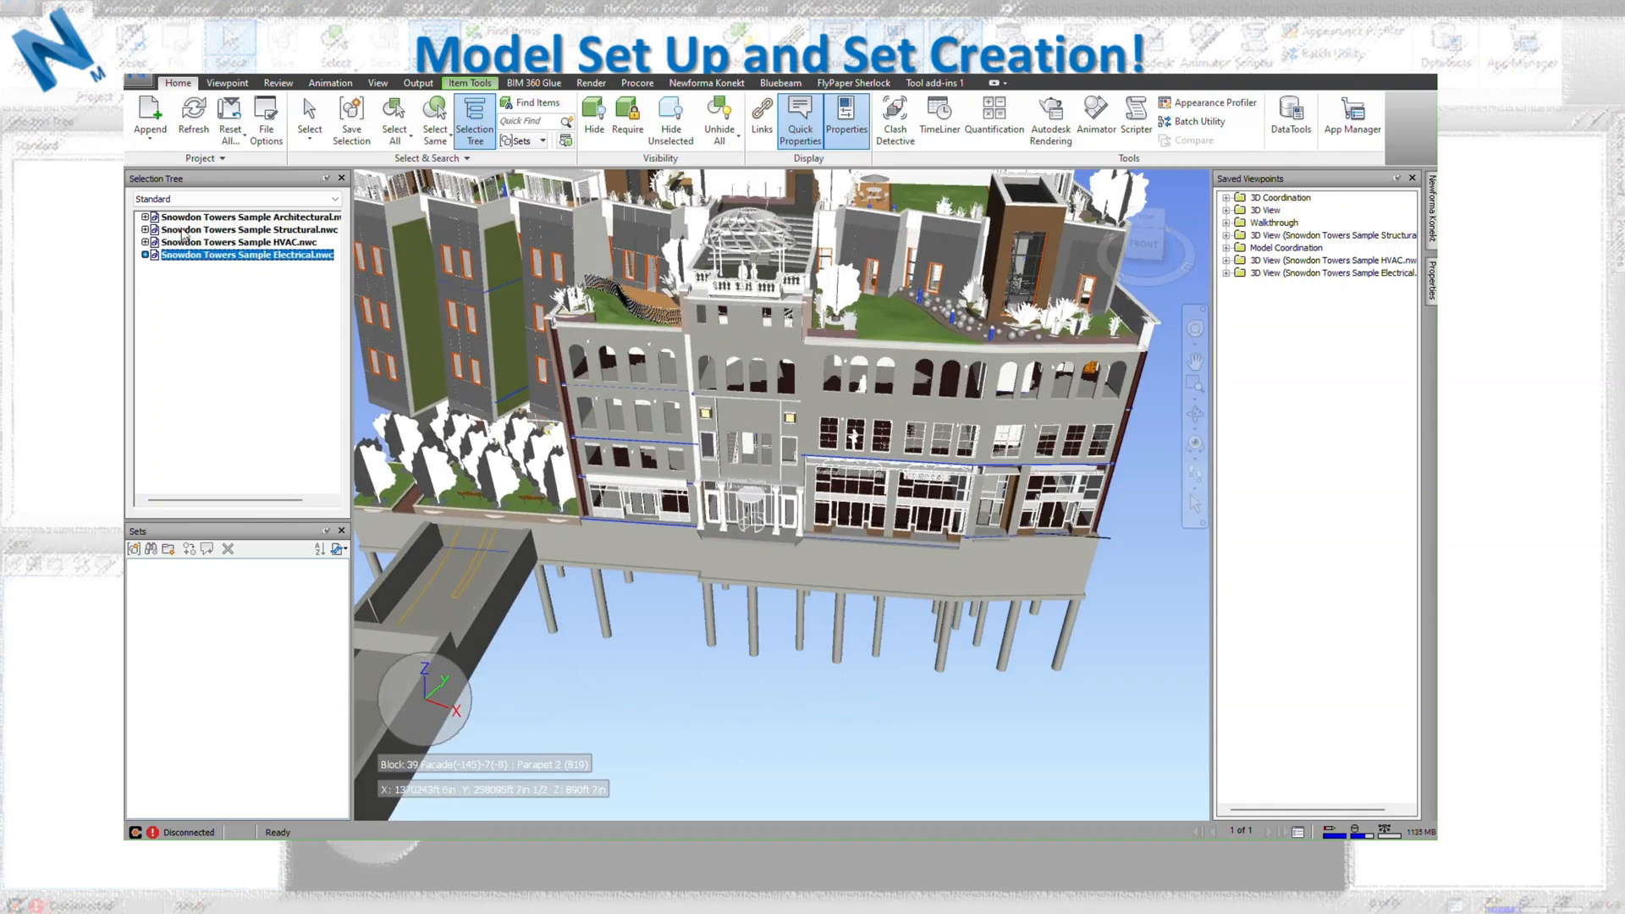
click(145, 217)
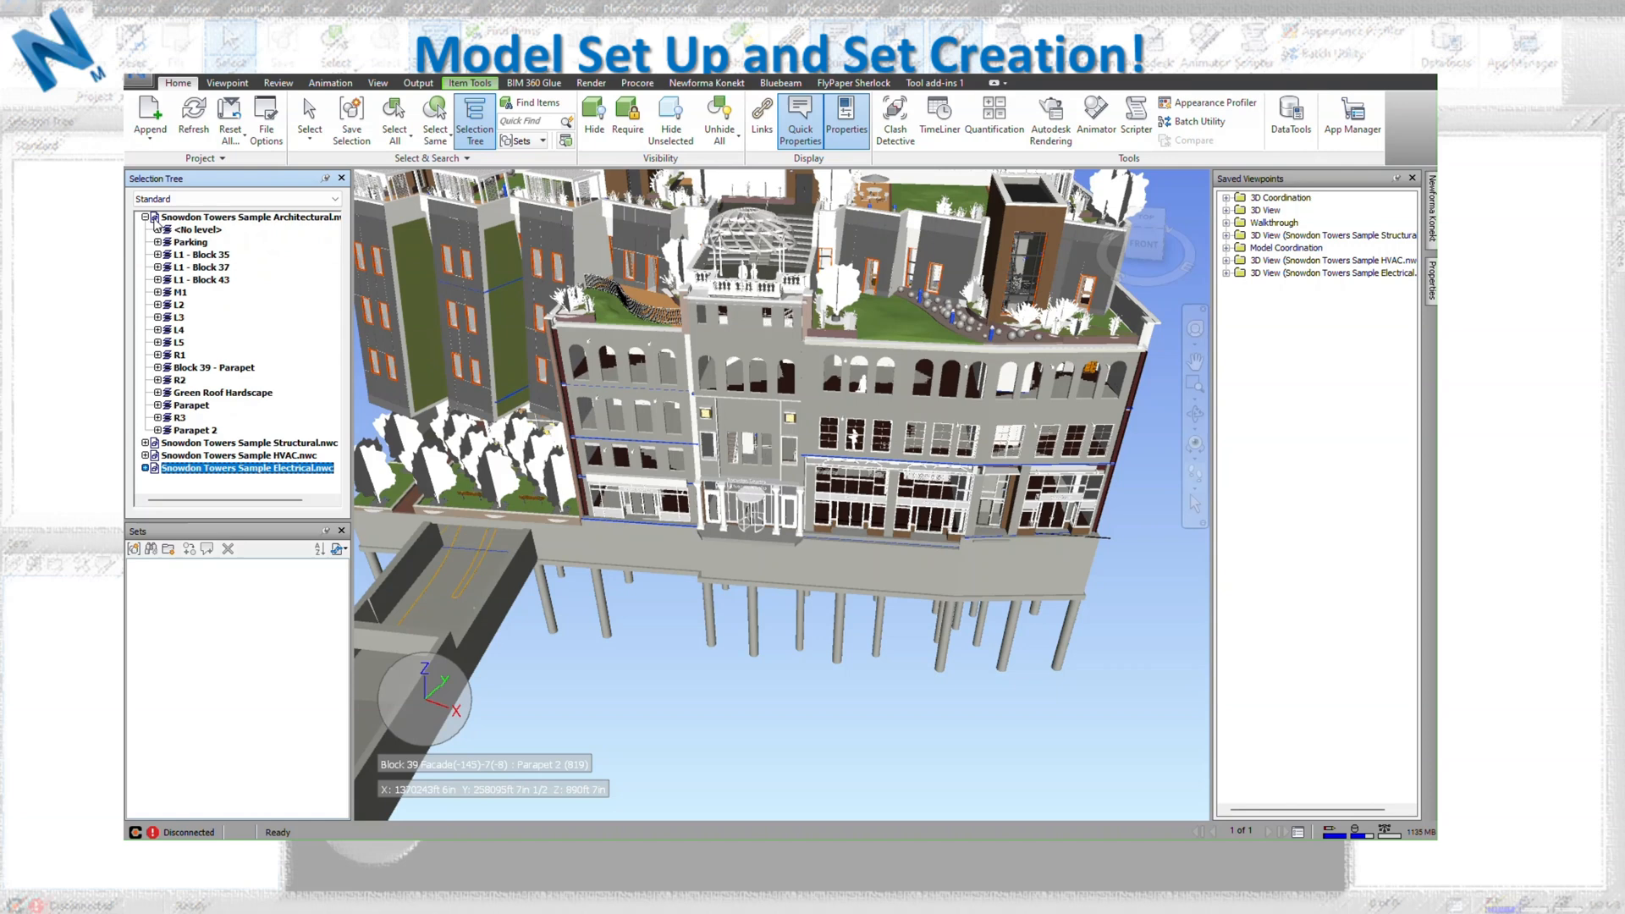
click(145, 217)
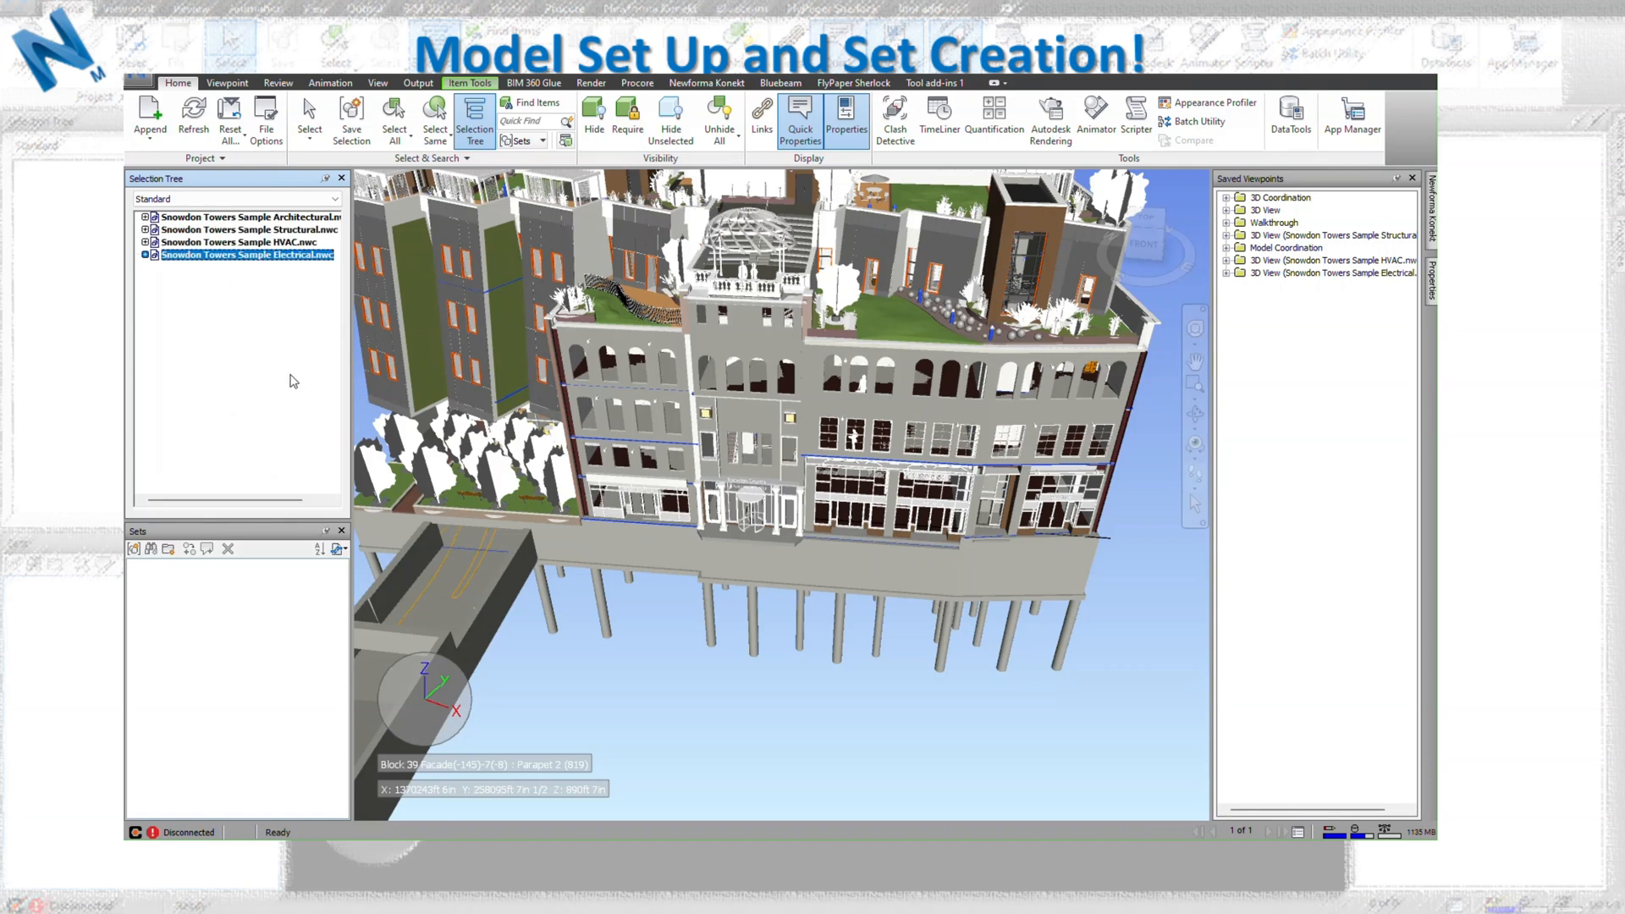
click(275, 693)
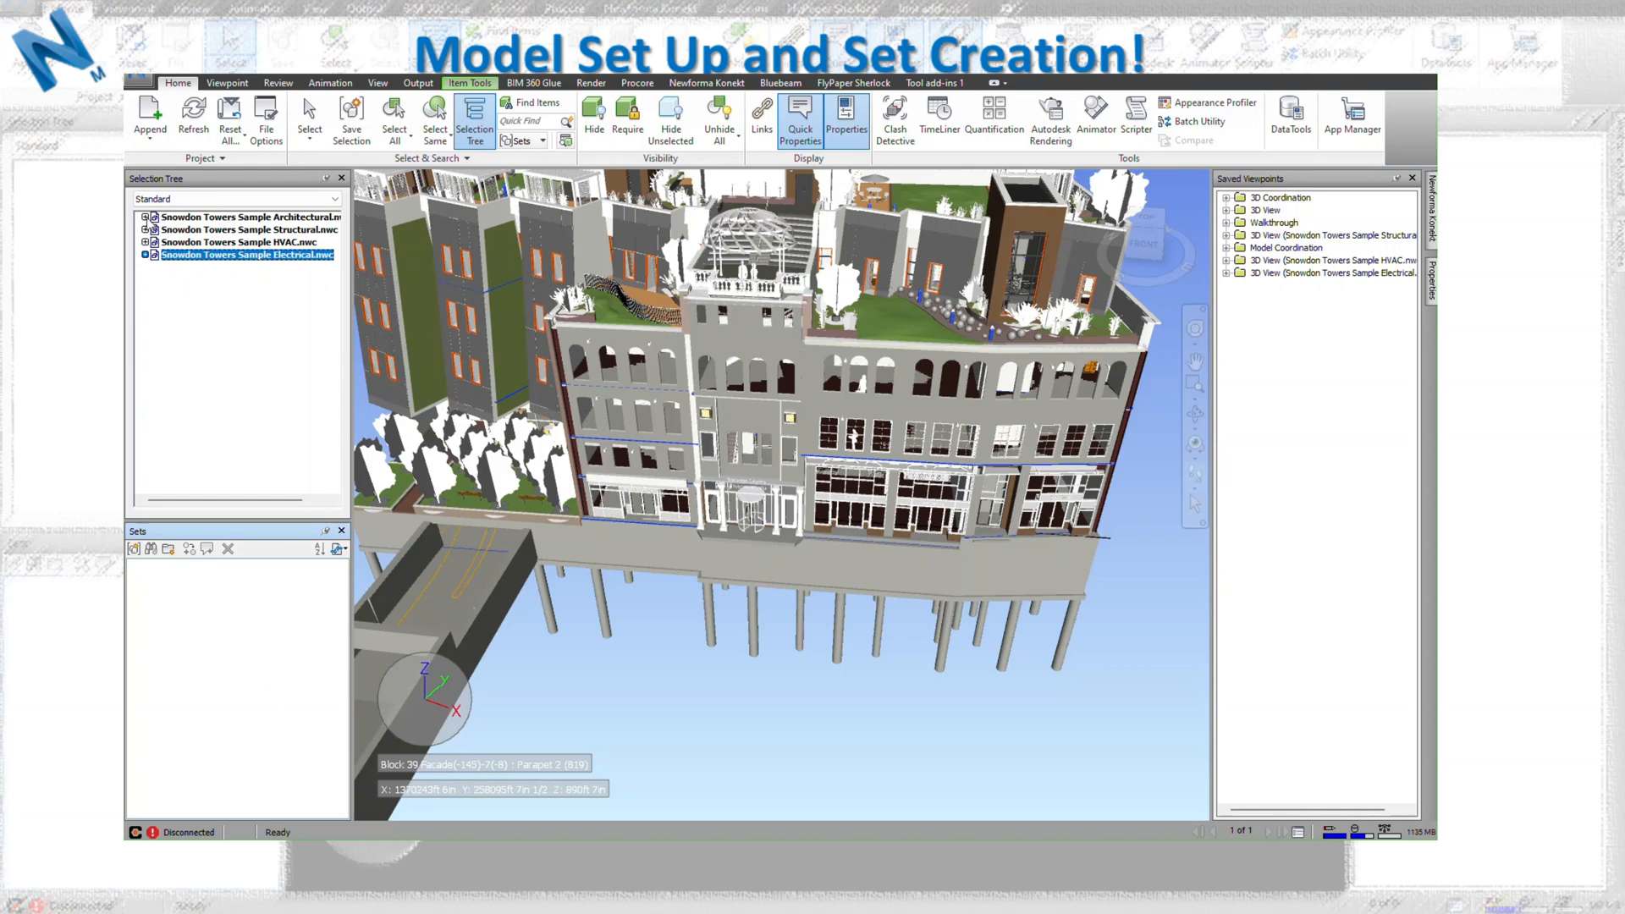
Expand the architectural model to level L4 and create a new sets folder named Arch Model.
click(145, 218)
click(179, 328)
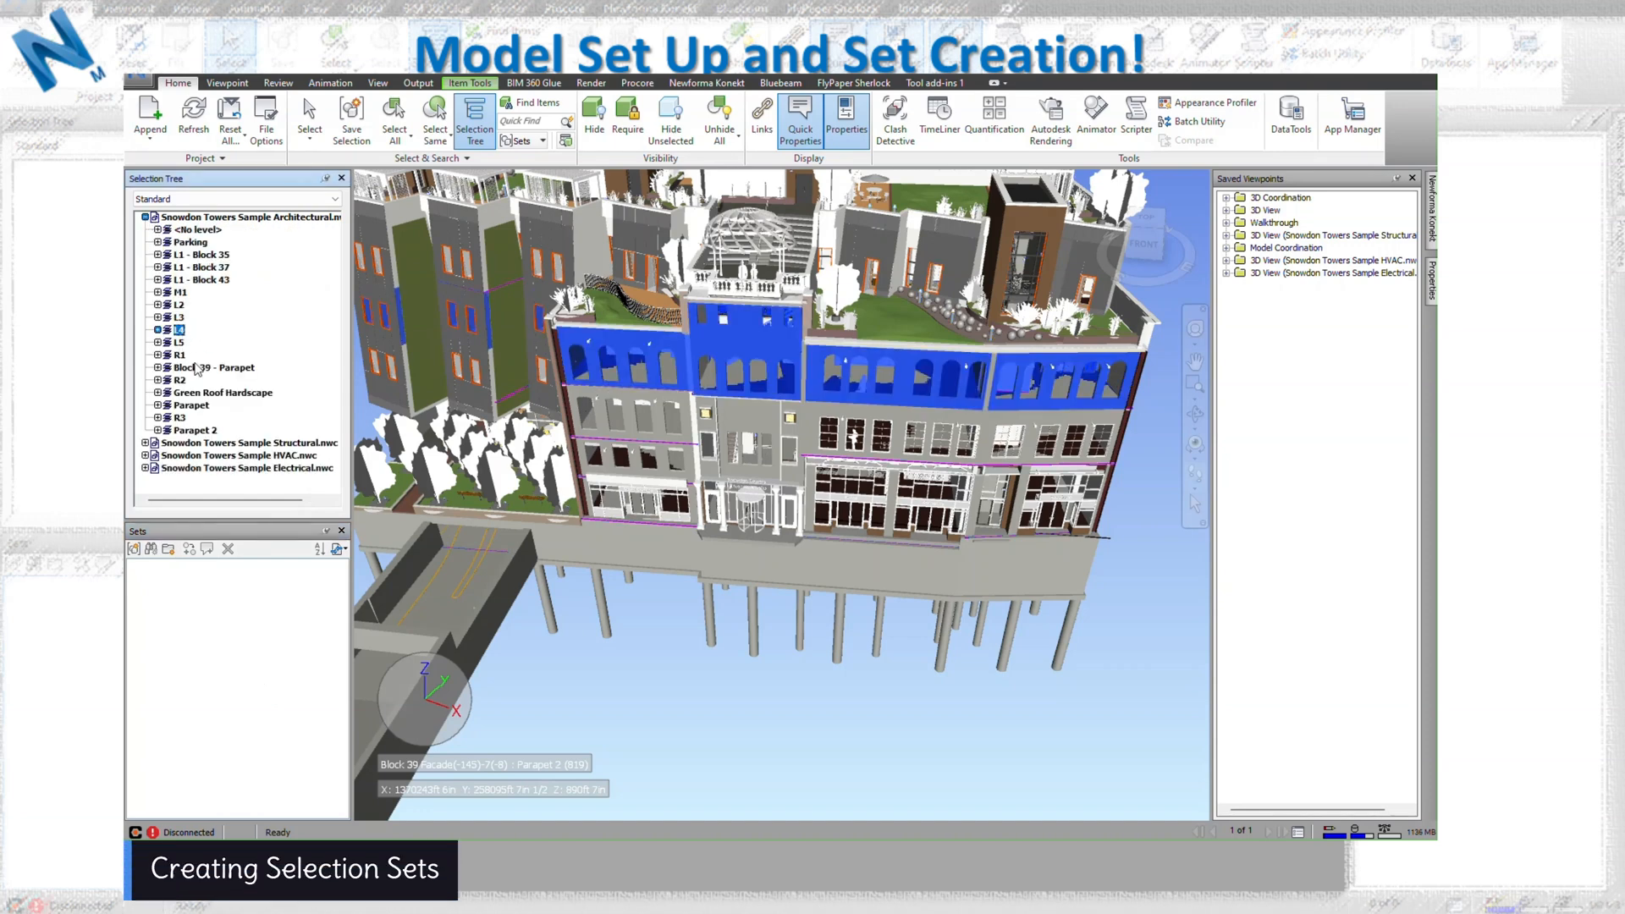
right_click(237, 592)
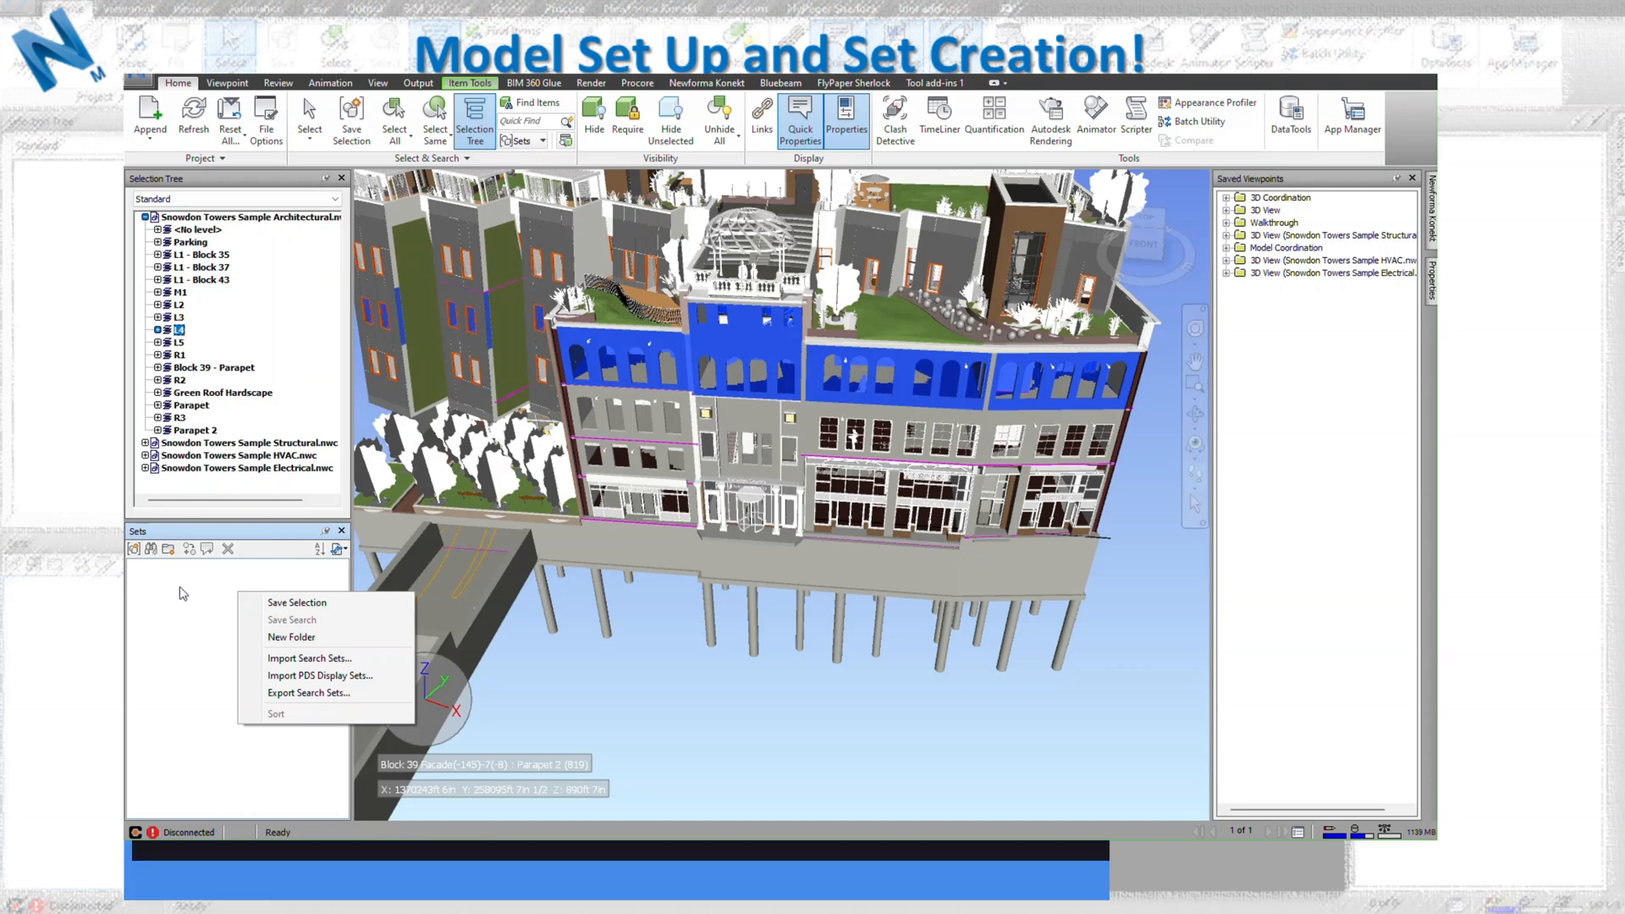
click(291, 636)
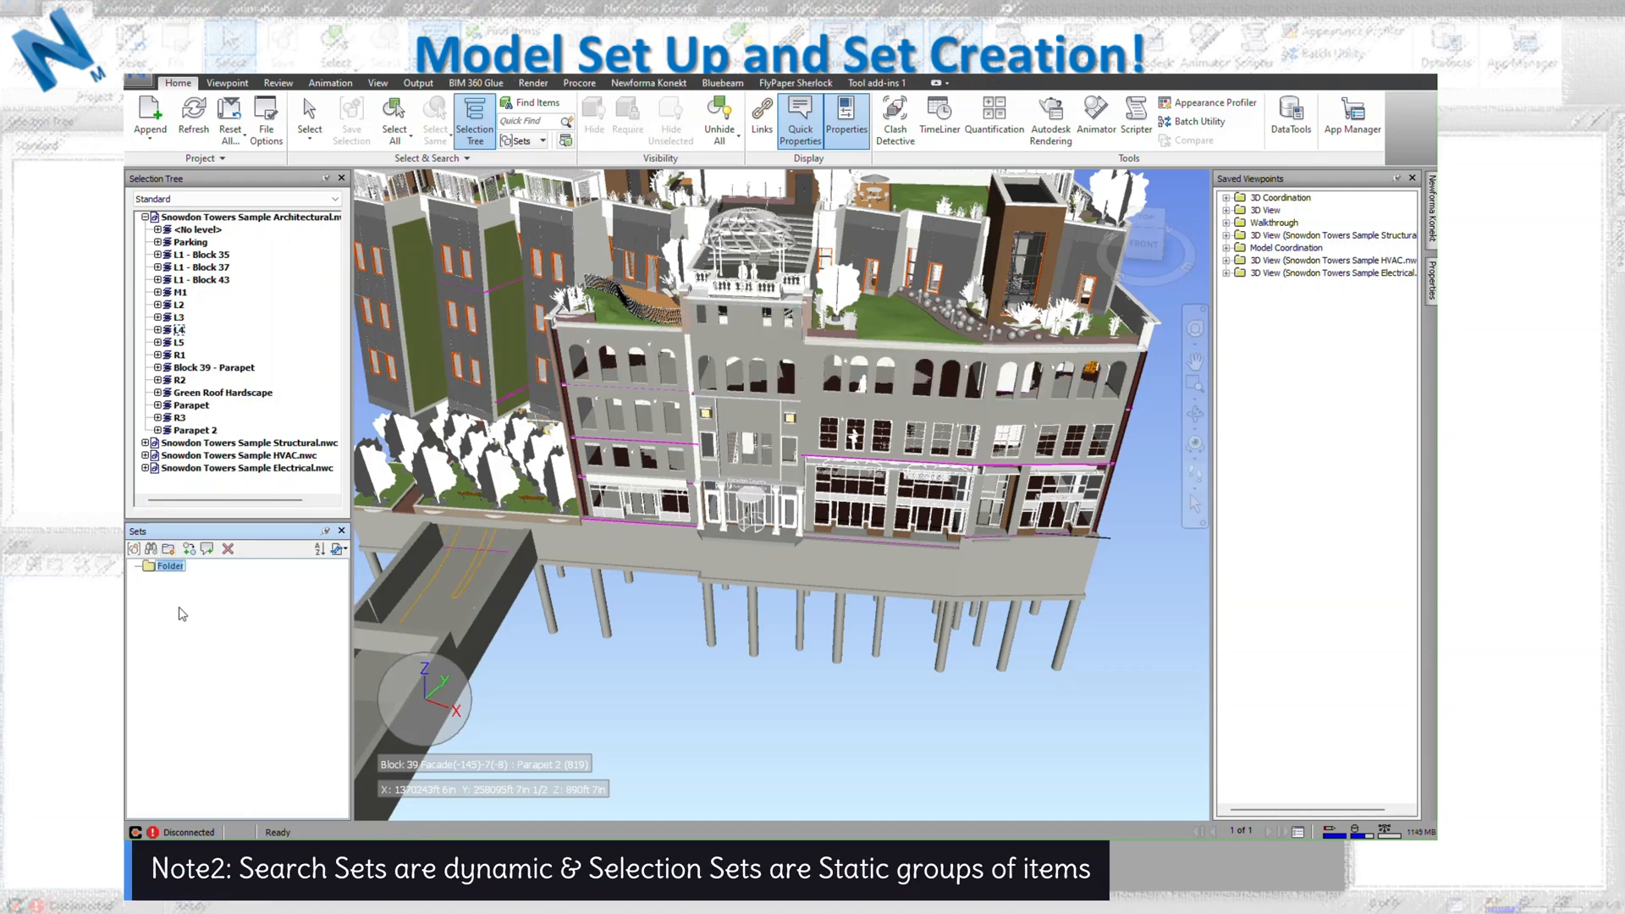
text(Arch M)
key(Return)
Select the Ceilings category under L4 and extend the selection to every item with the same name.
click(159, 331)
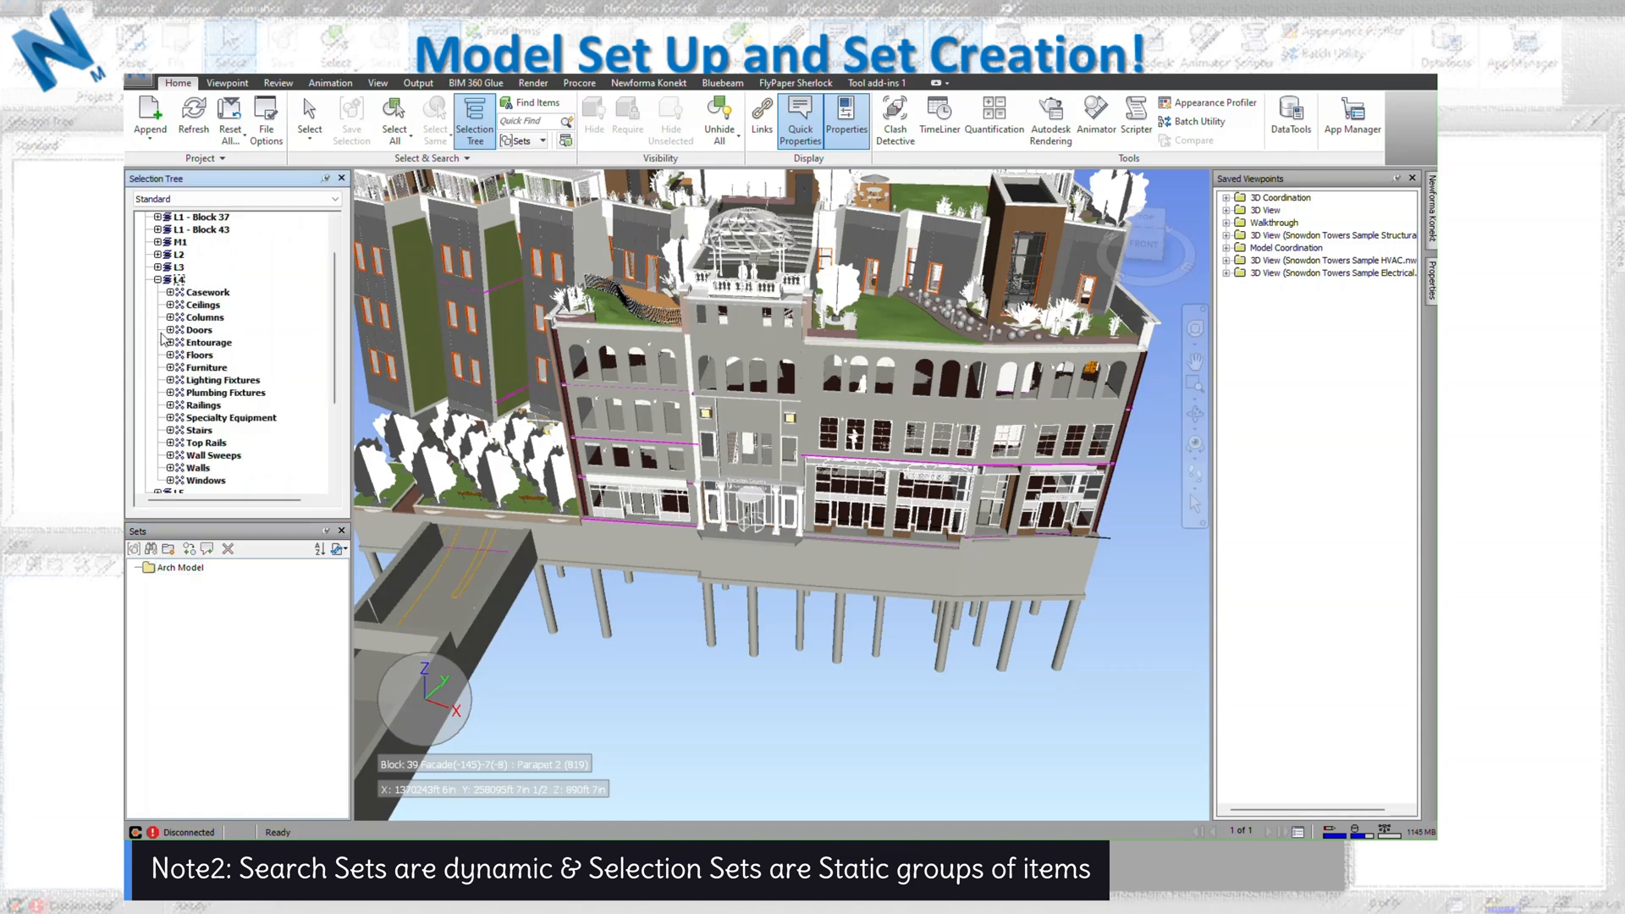
click(193, 343)
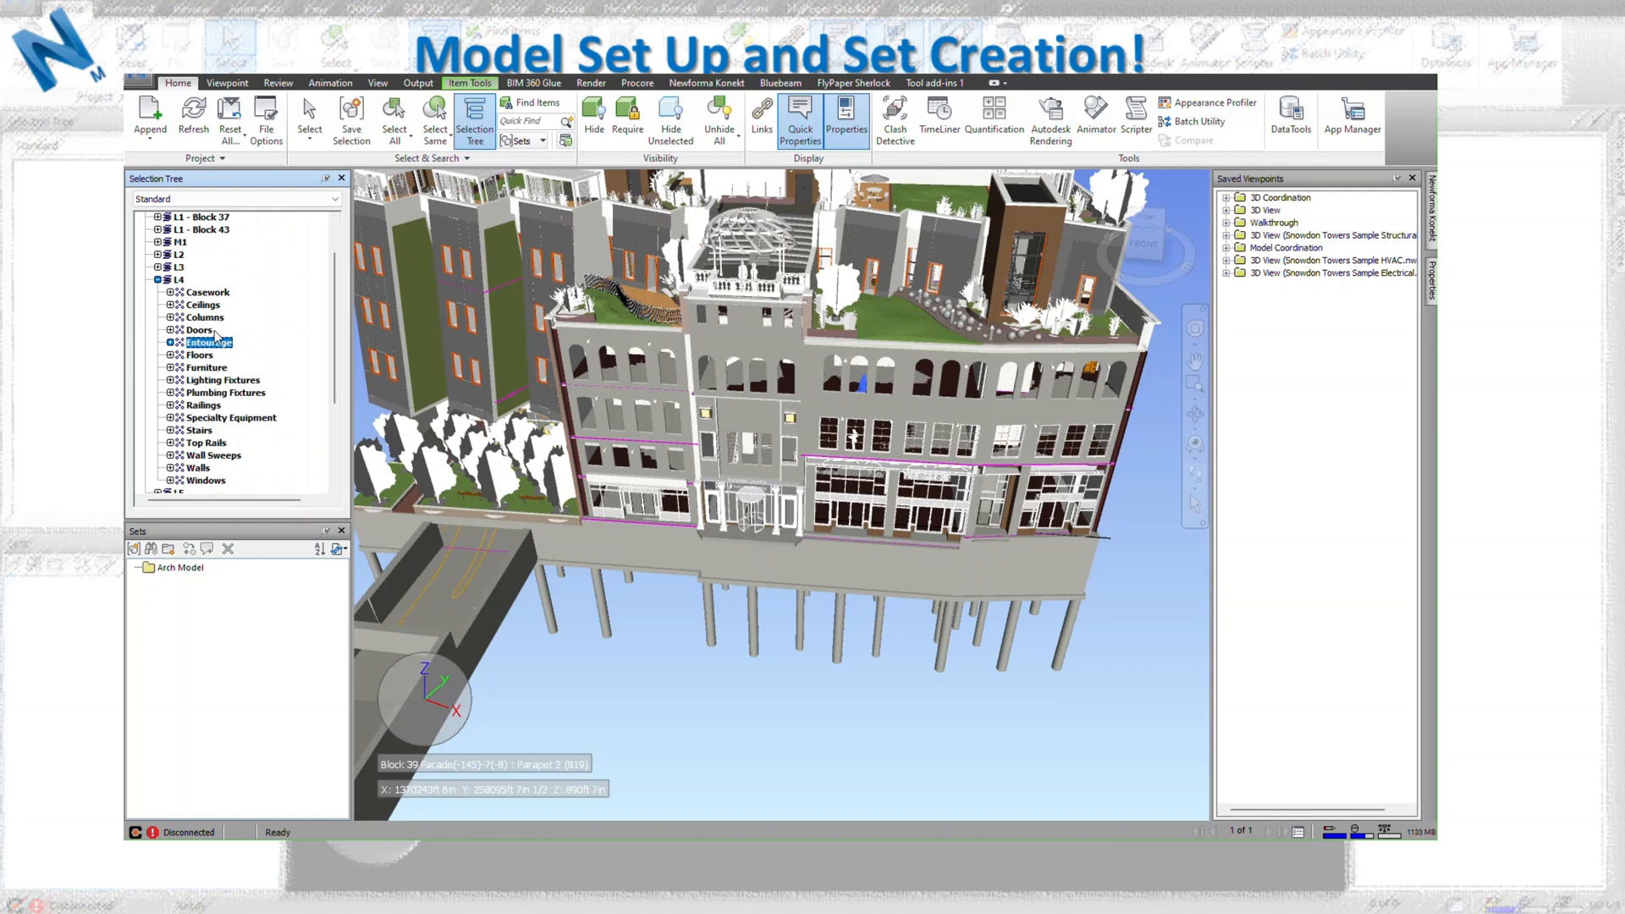
click(207, 306)
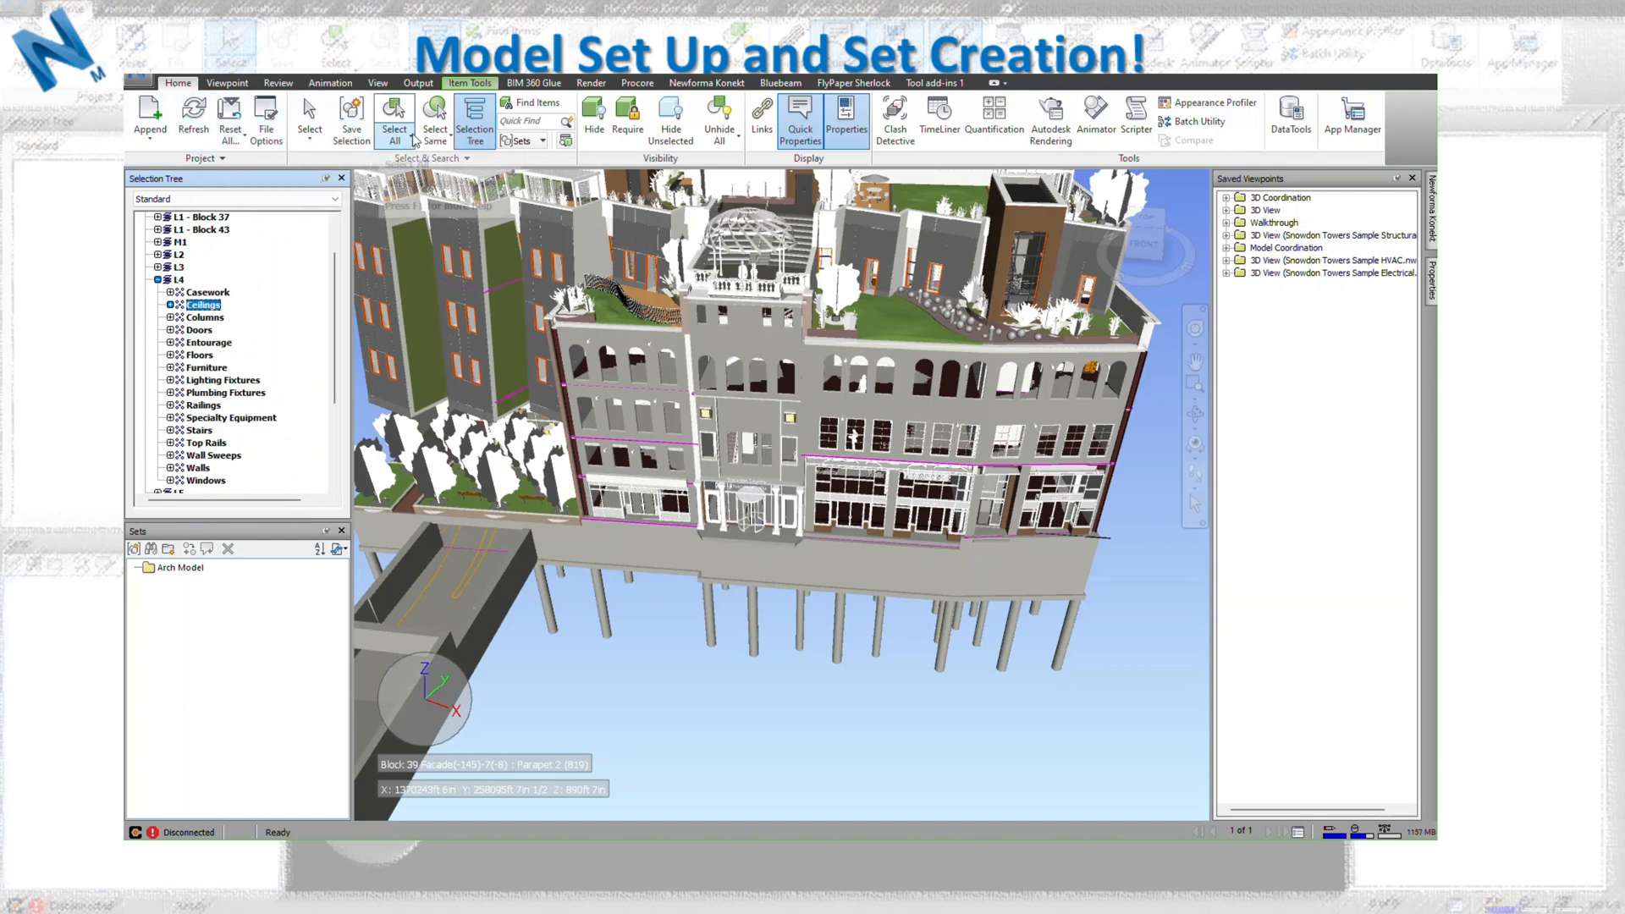
click(435, 140)
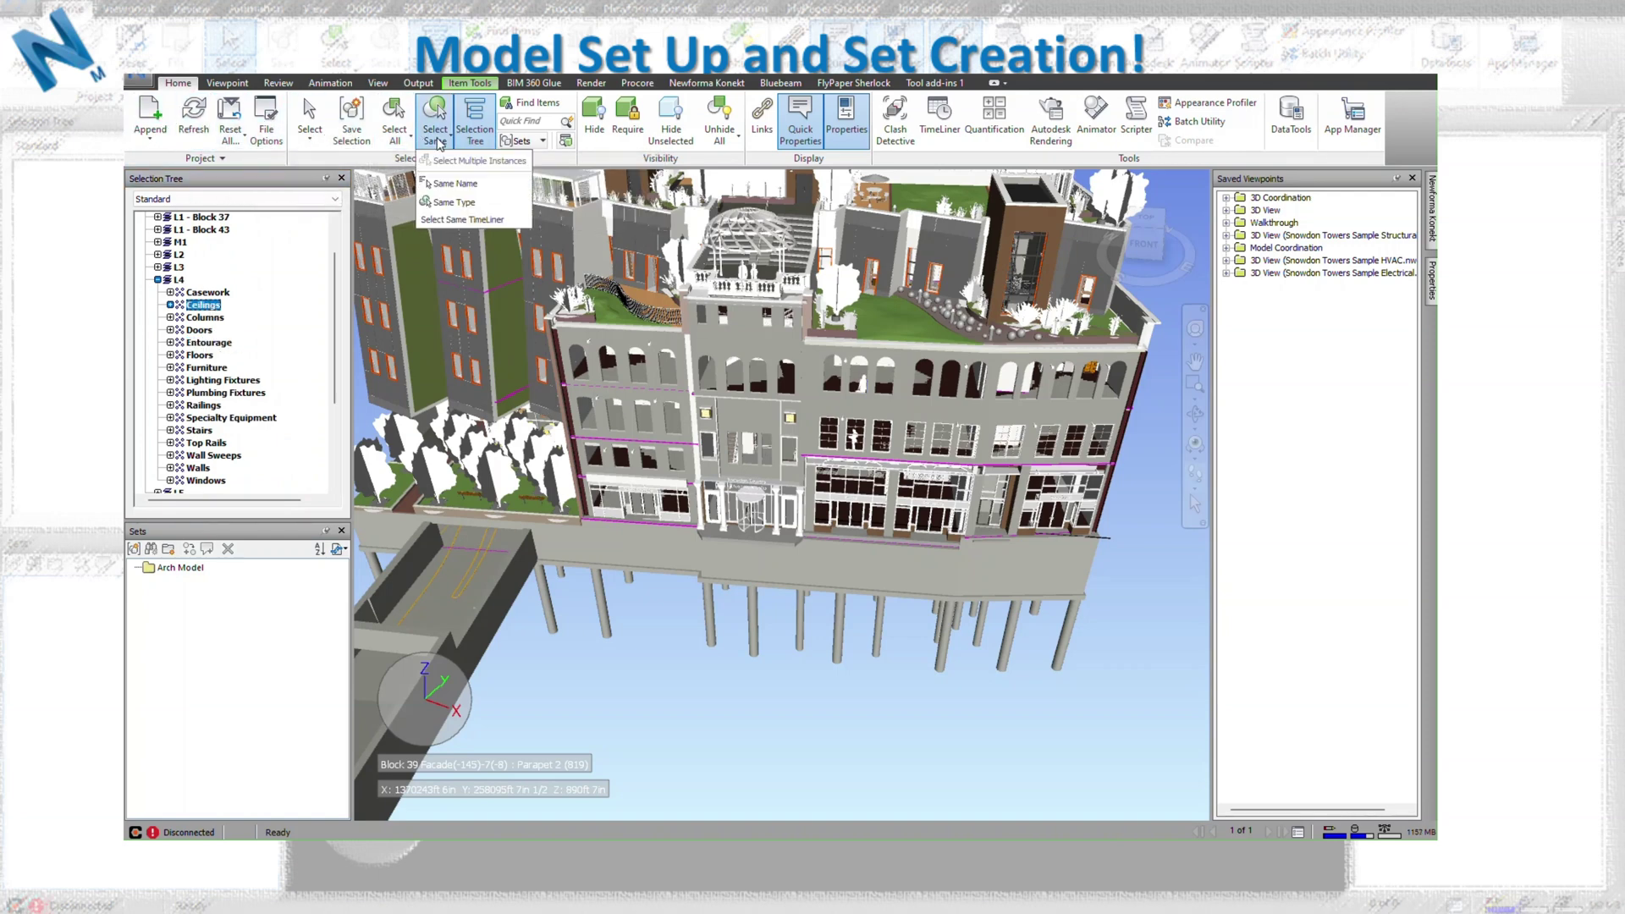
click(457, 183)
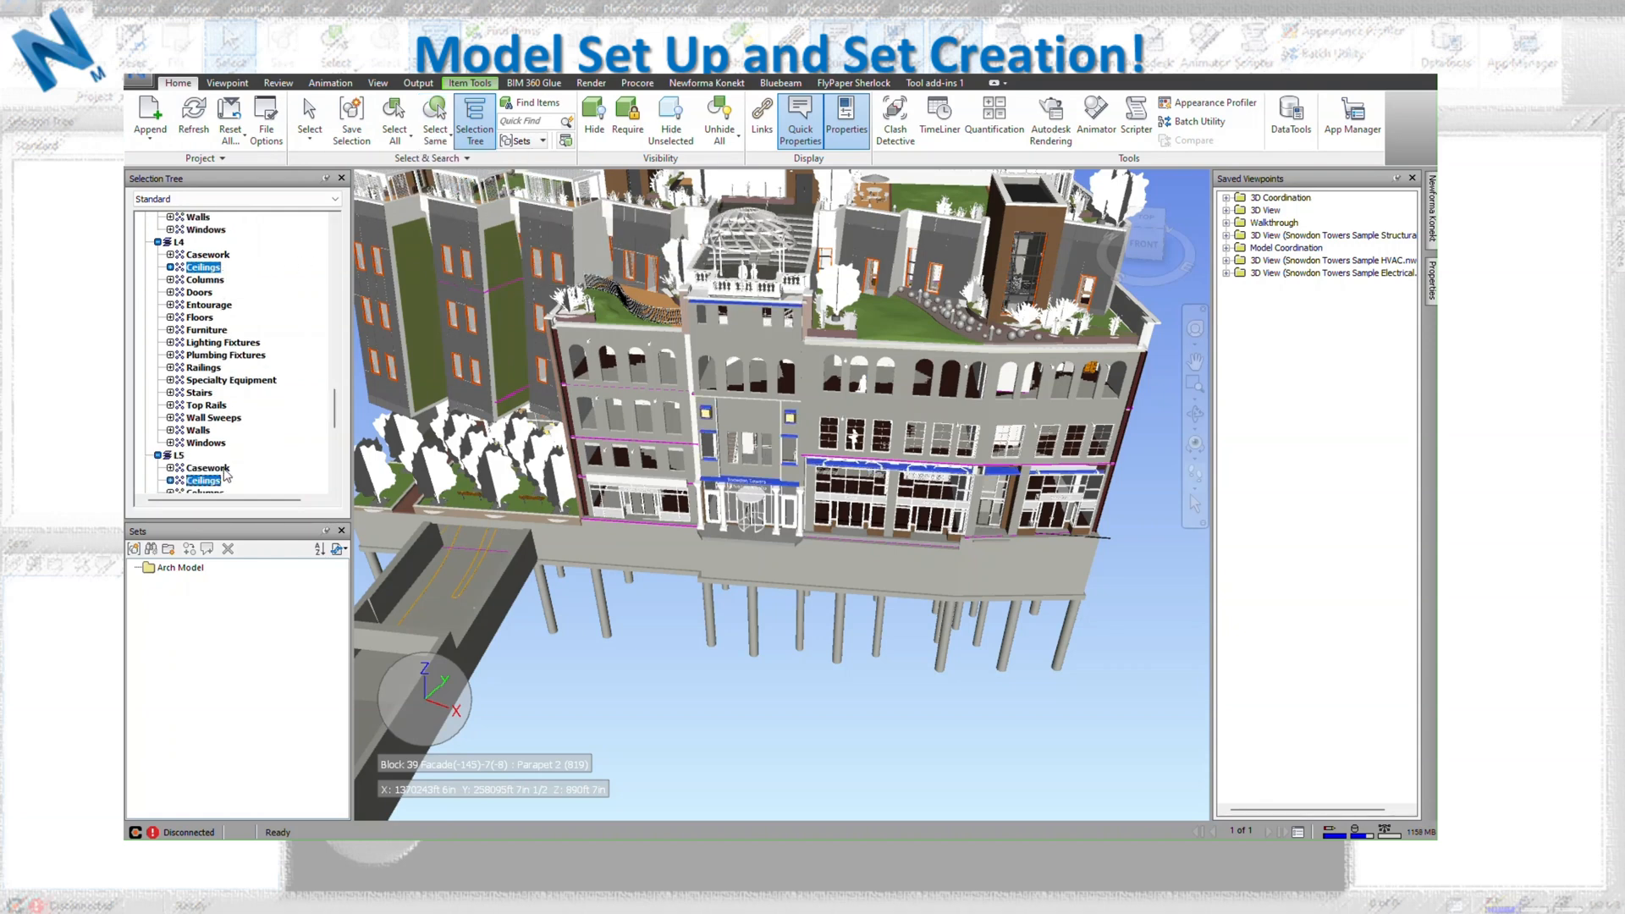
Save the selected ceilings as a selection set named Ceilings in the Arch Model folder.
right_click(188, 572)
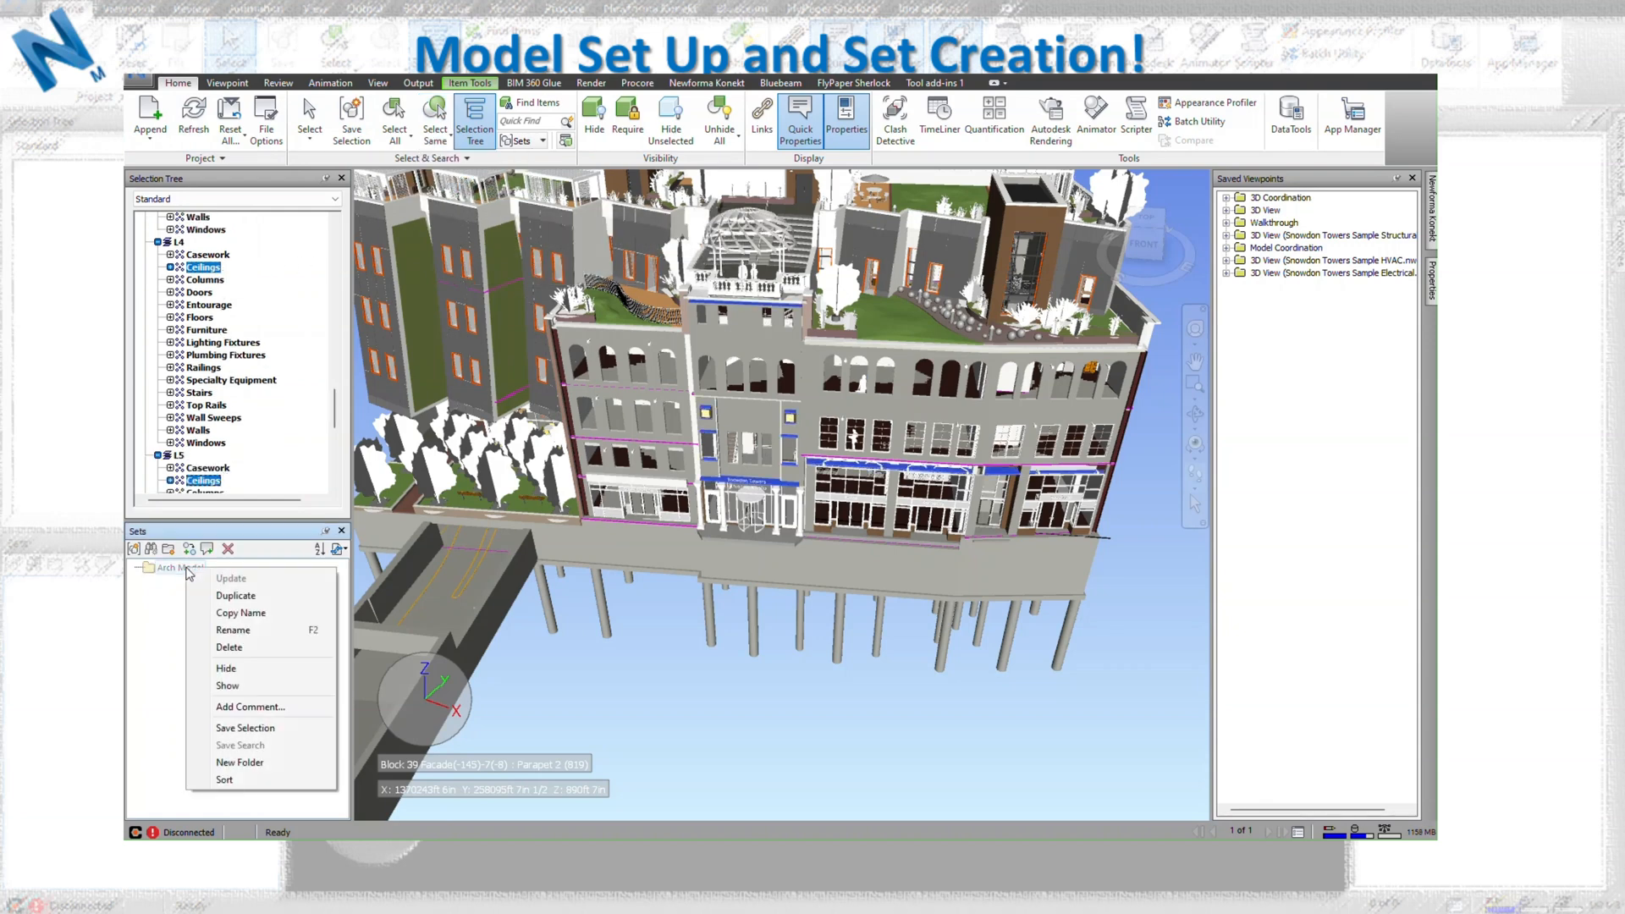
click(247, 727)
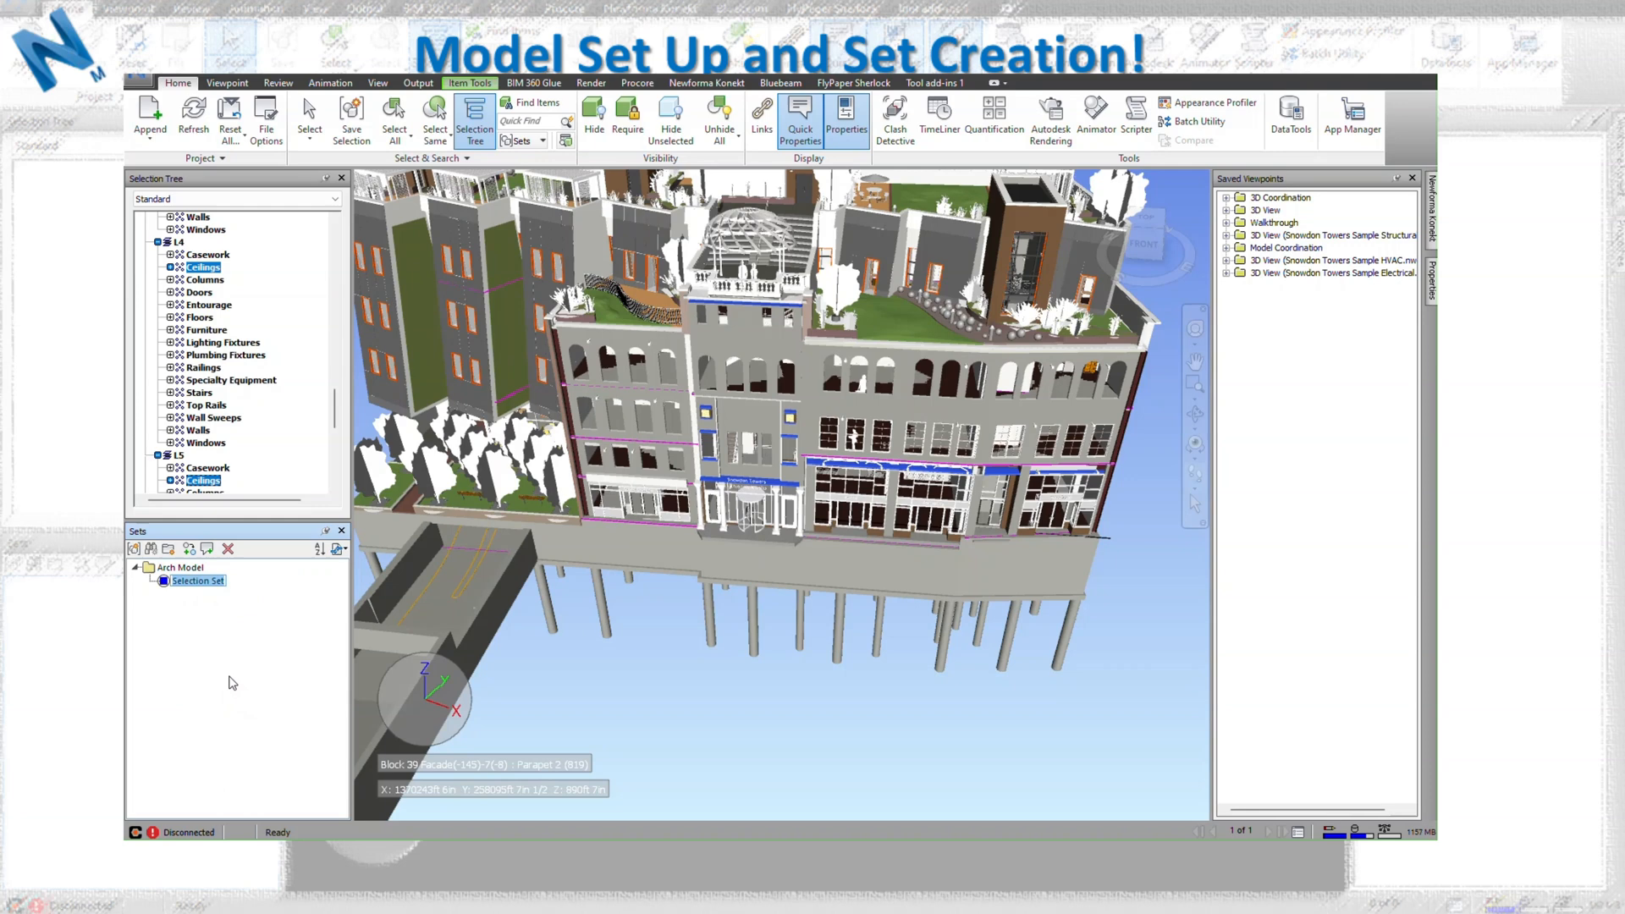
text(Ceilings)
key(Return)
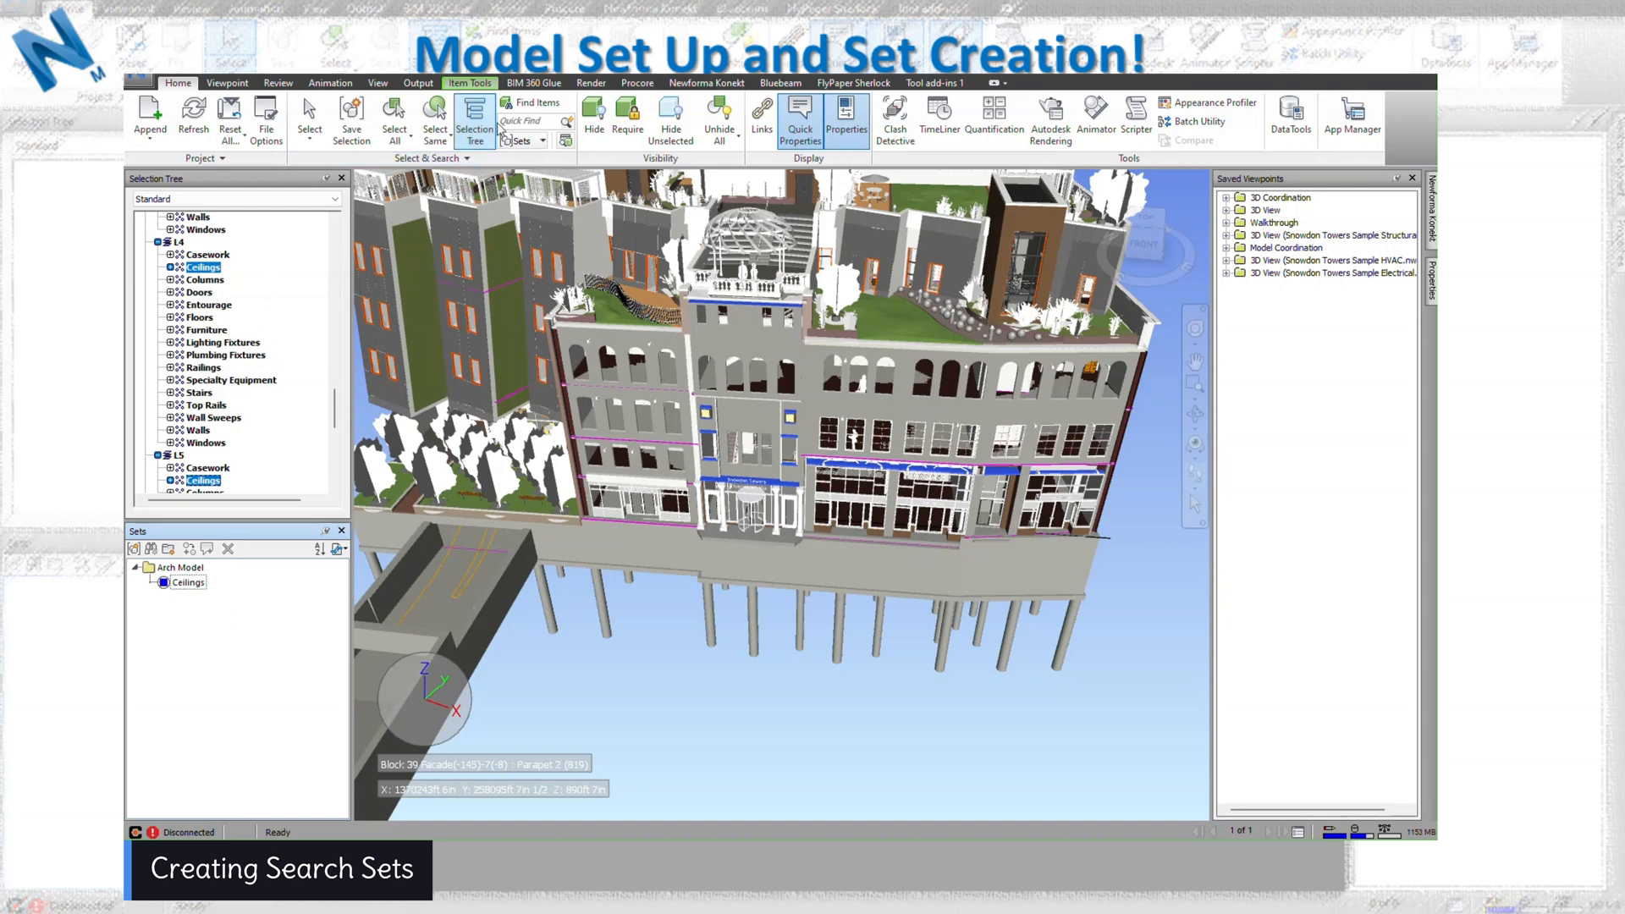
In Find Items, search the Architectural model for Item Name Contains Ceilings and find all matches.
click(532, 104)
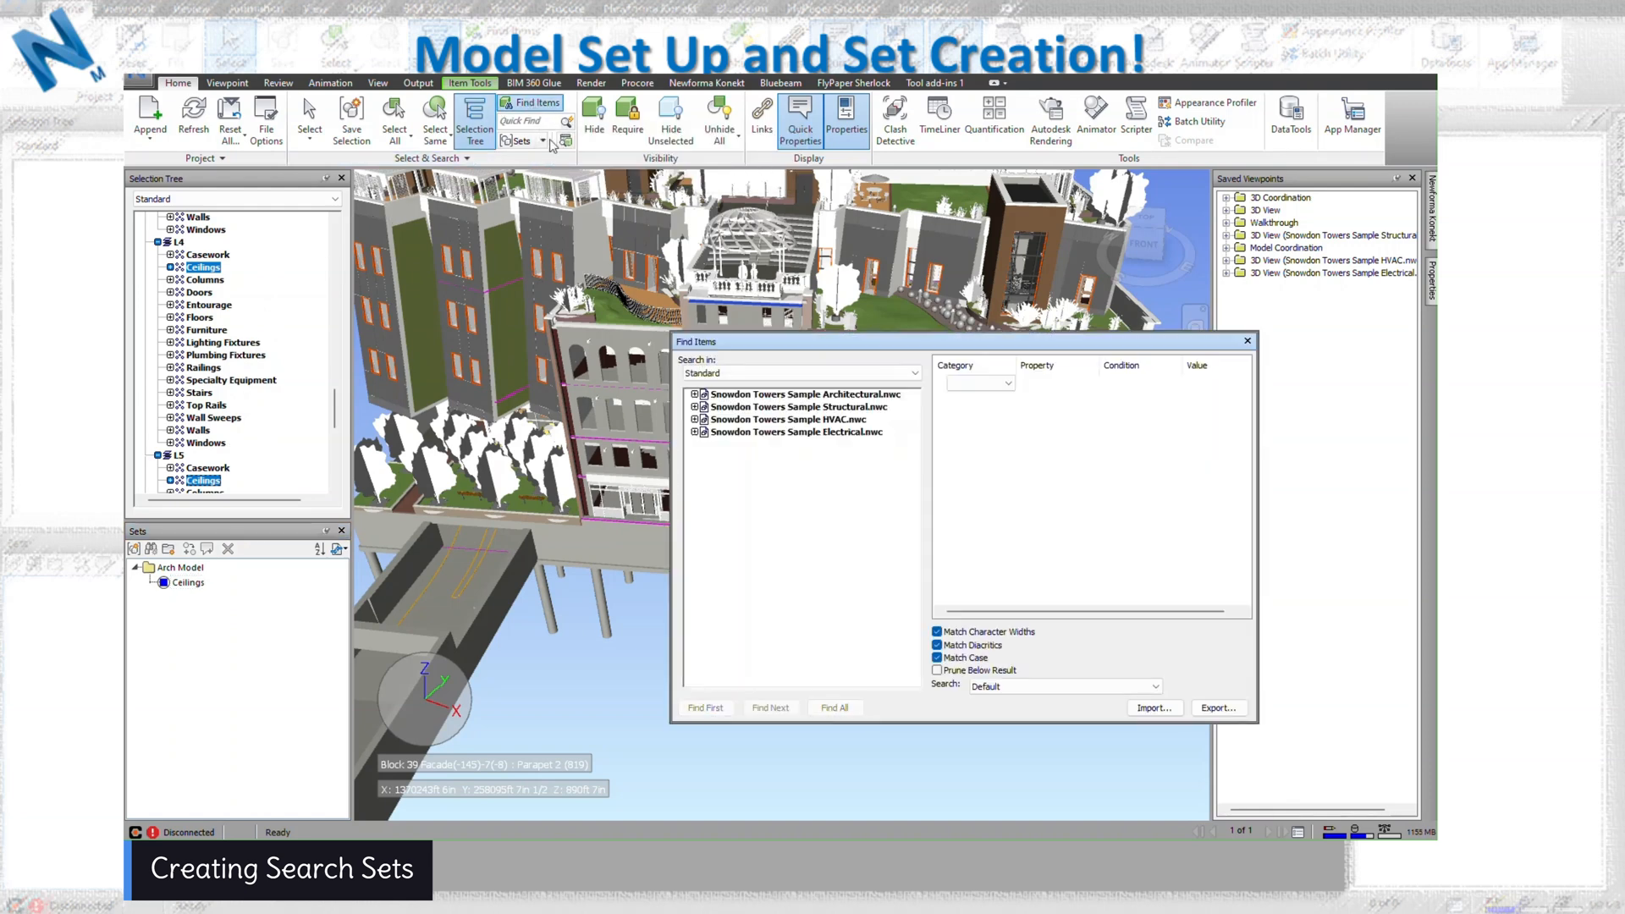
click(778, 396)
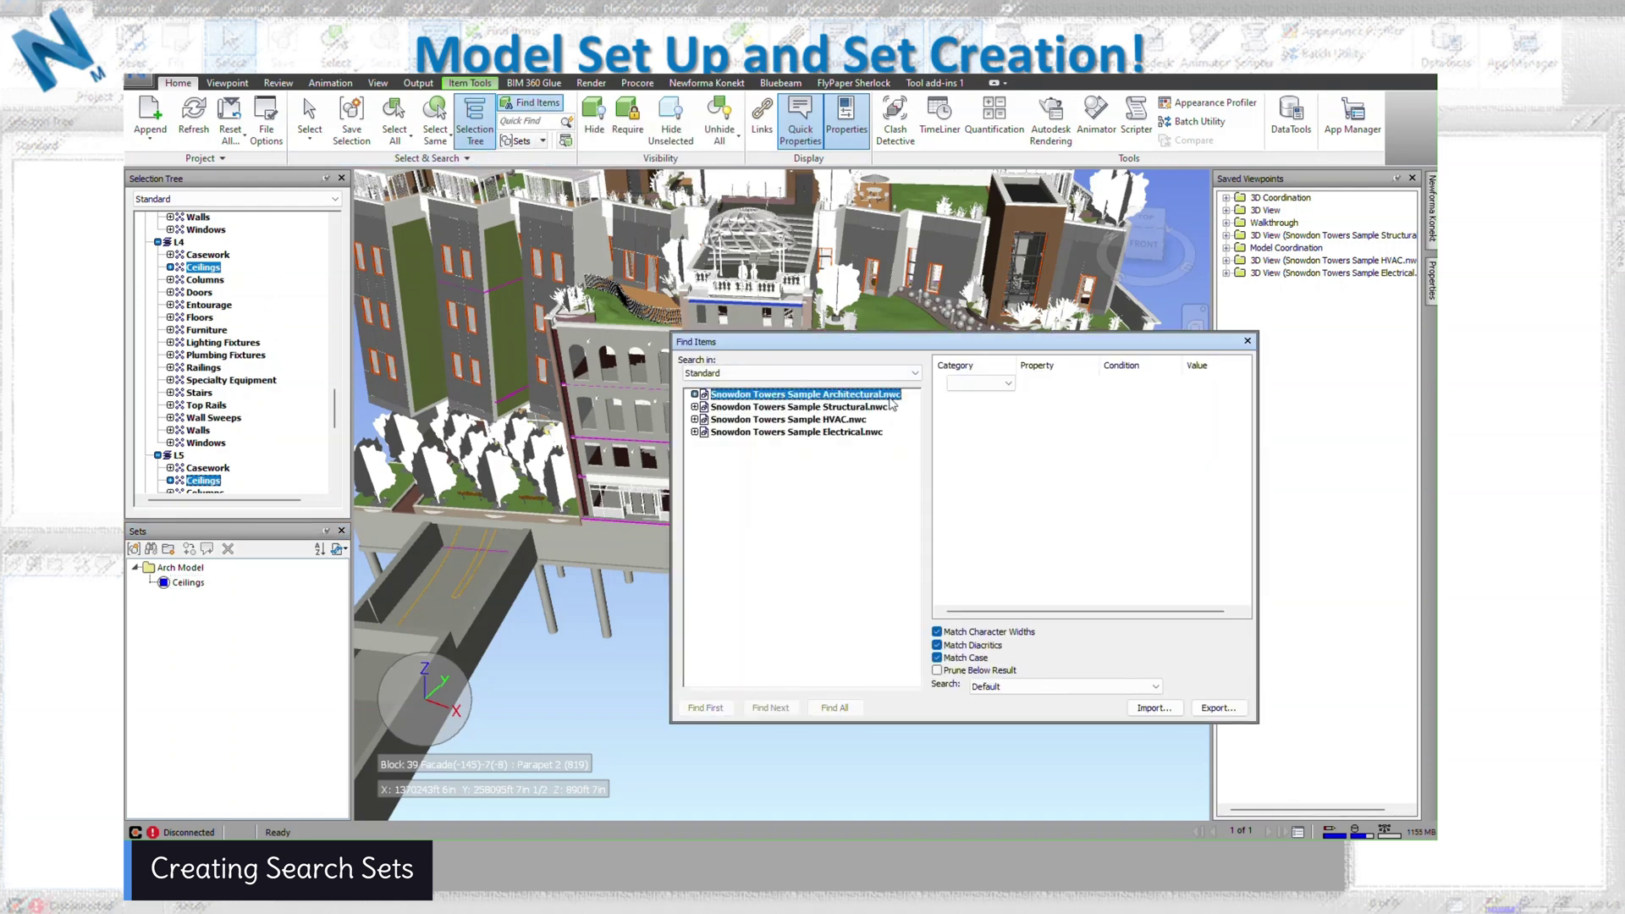
click(1009, 392)
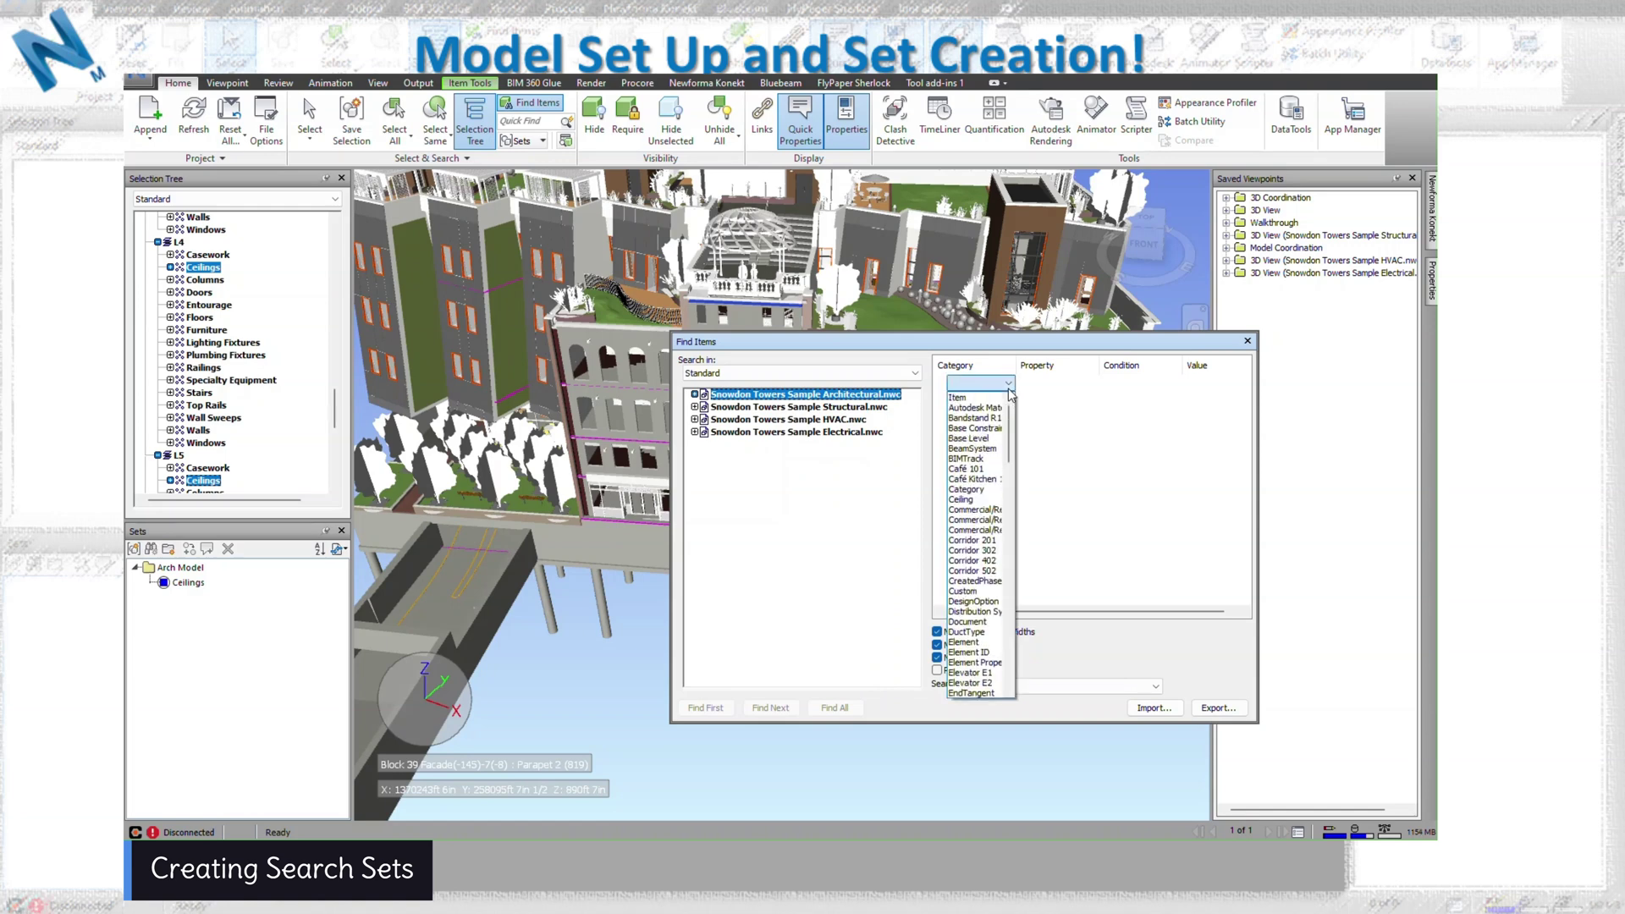
click(959, 397)
click(1054, 384)
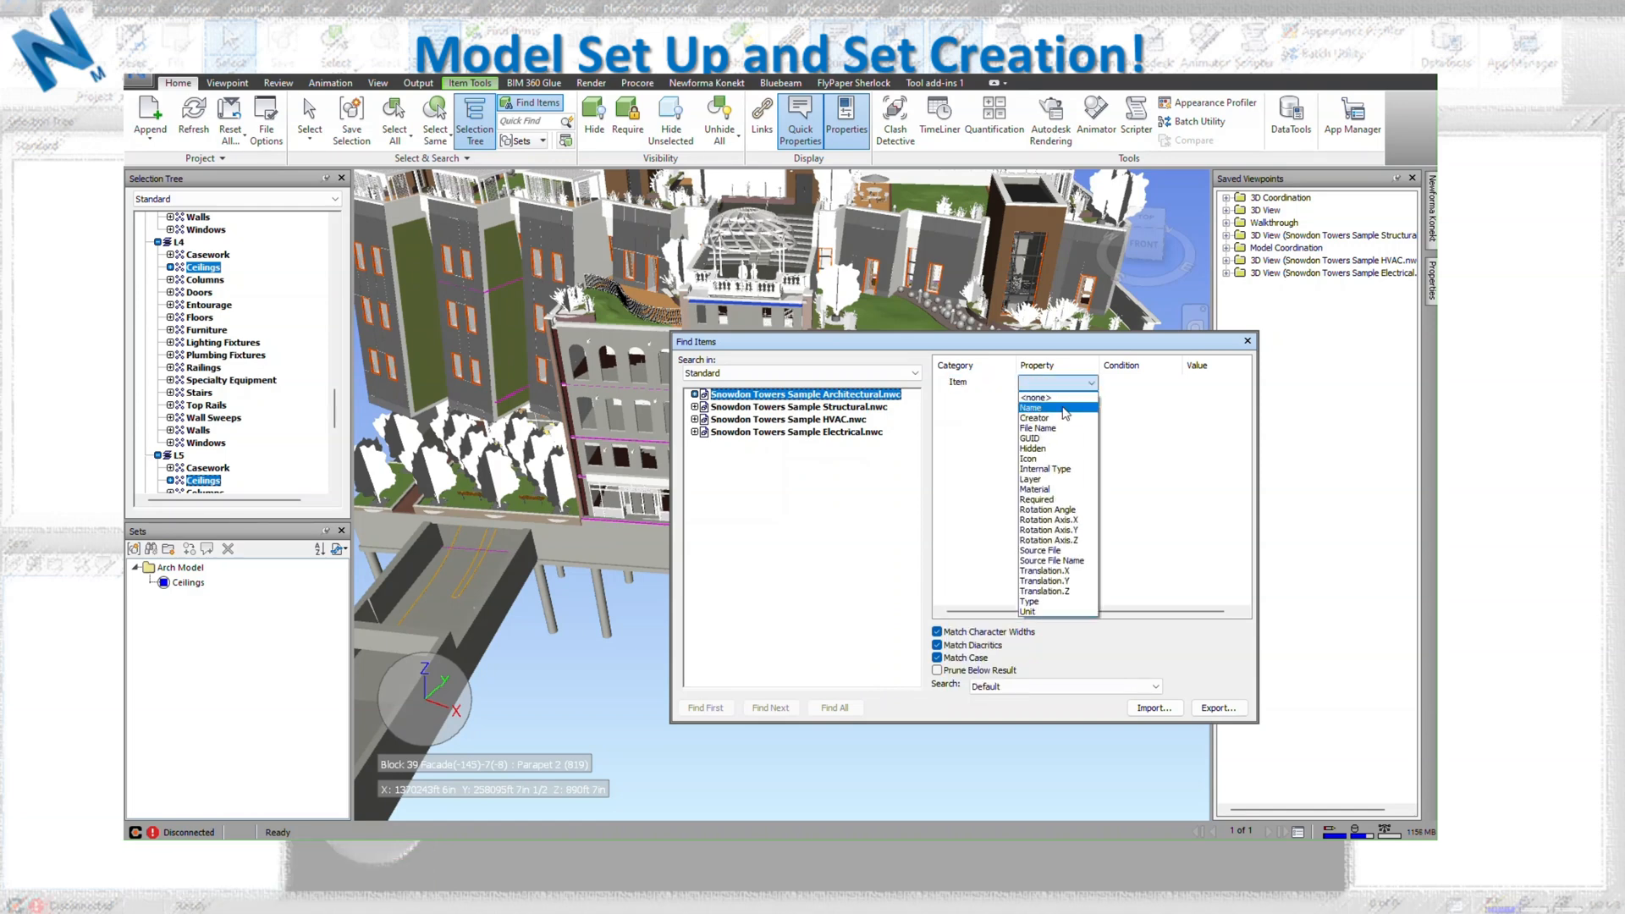
click(1064, 410)
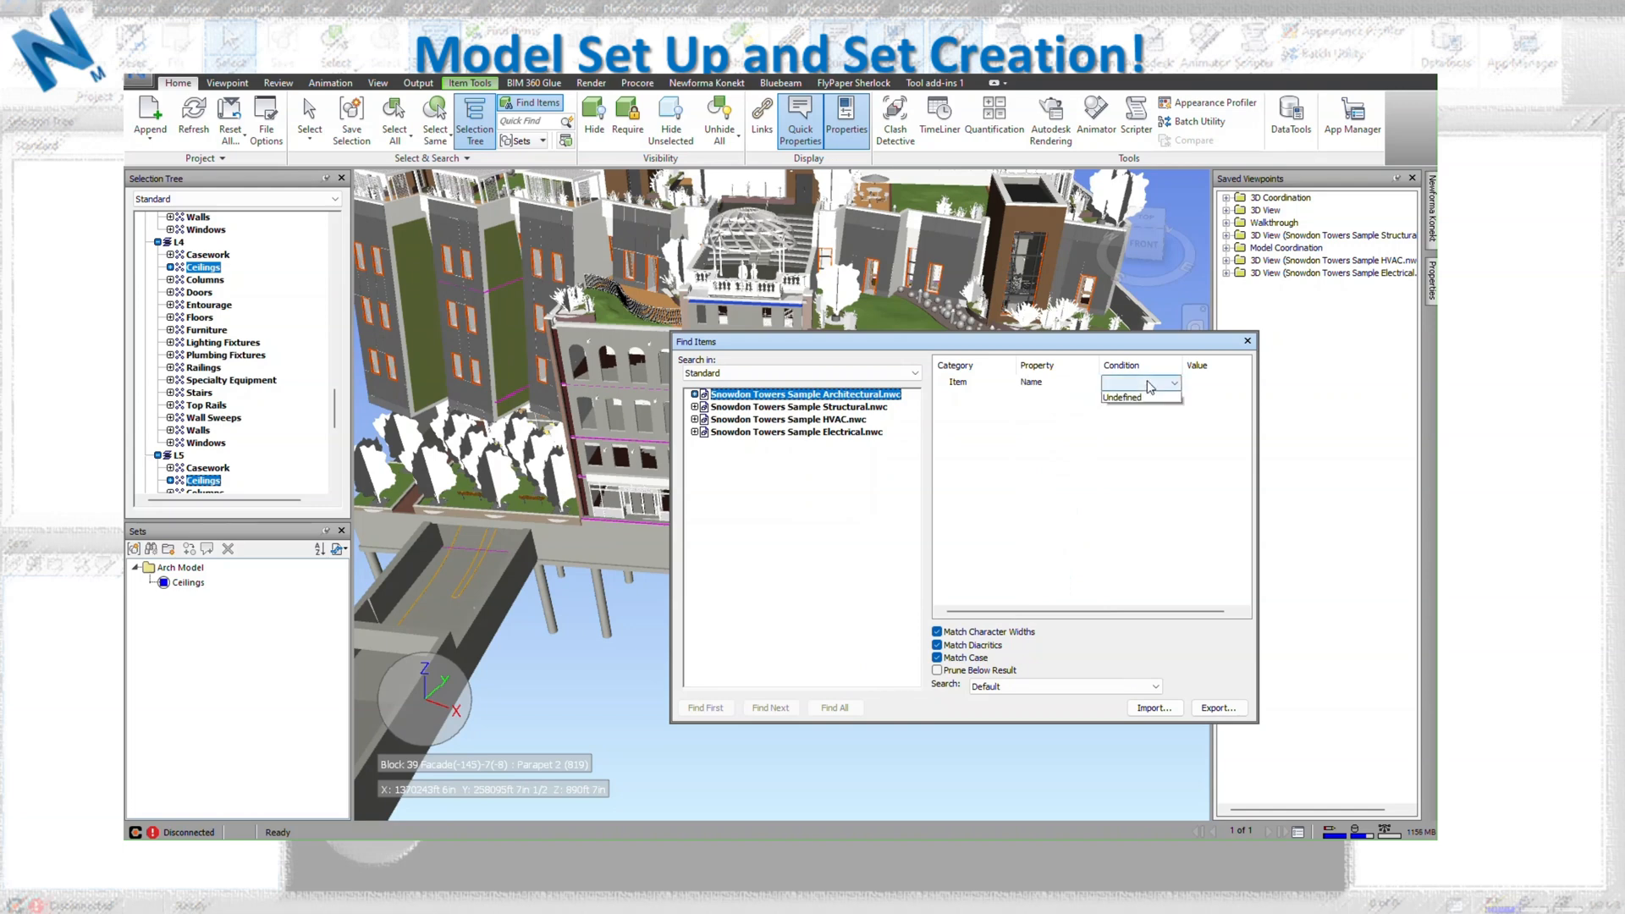
click(1135, 423)
click(1200, 382)
text(Ceilings)
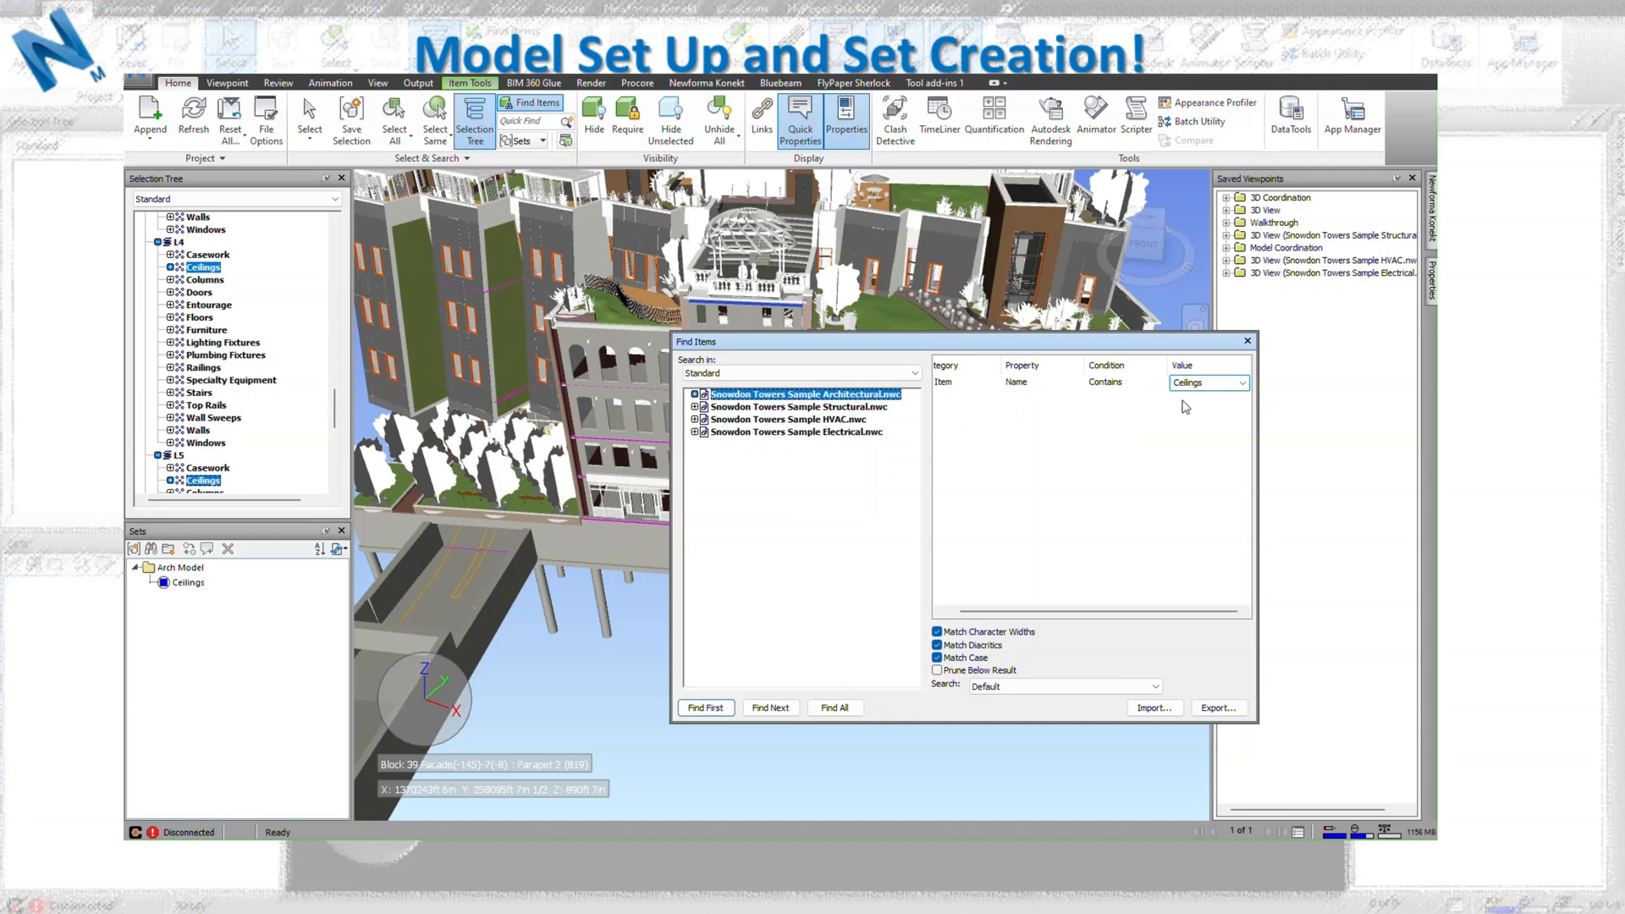
click(850, 709)
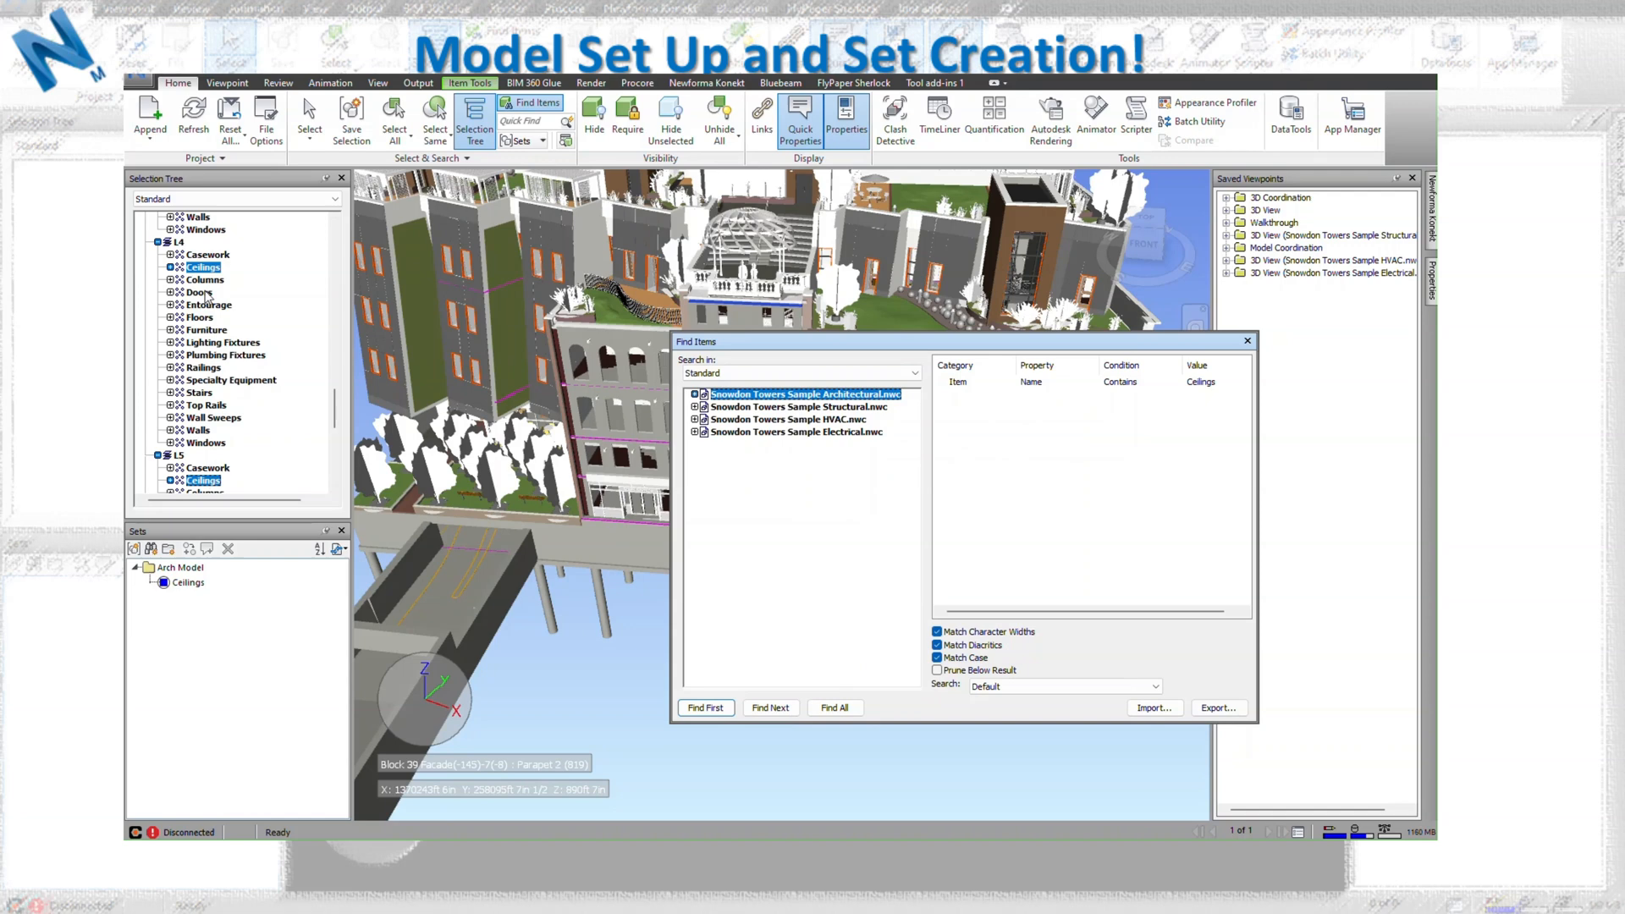
Save the search as a Ceilings search set in the Arch Model folder.
right_click(200, 575)
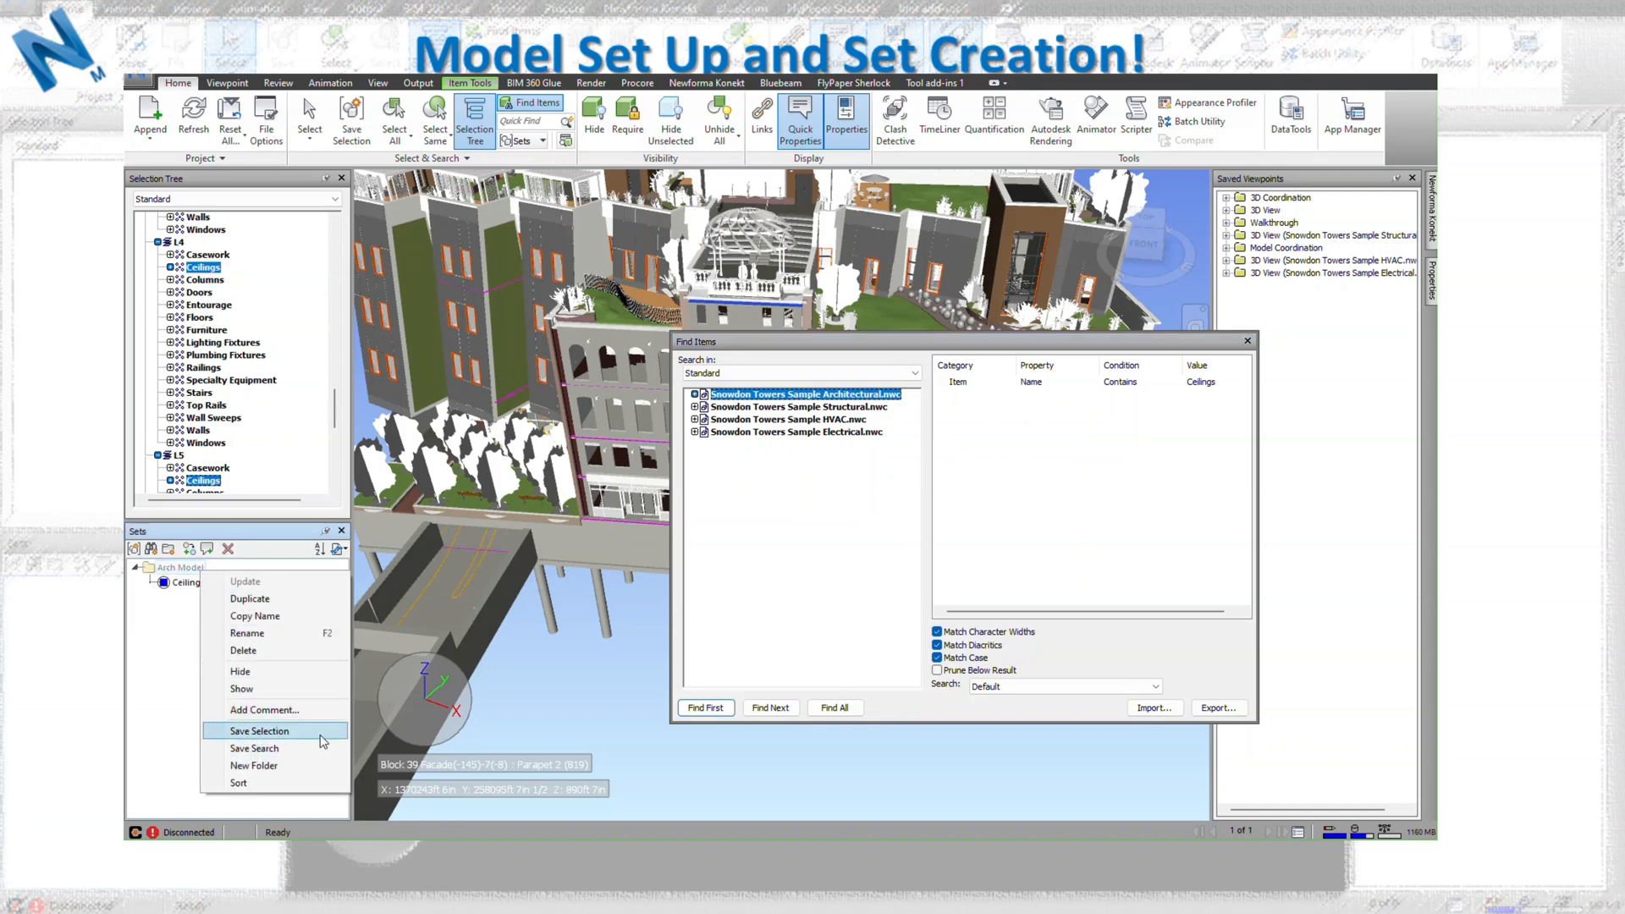
click(290, 754)
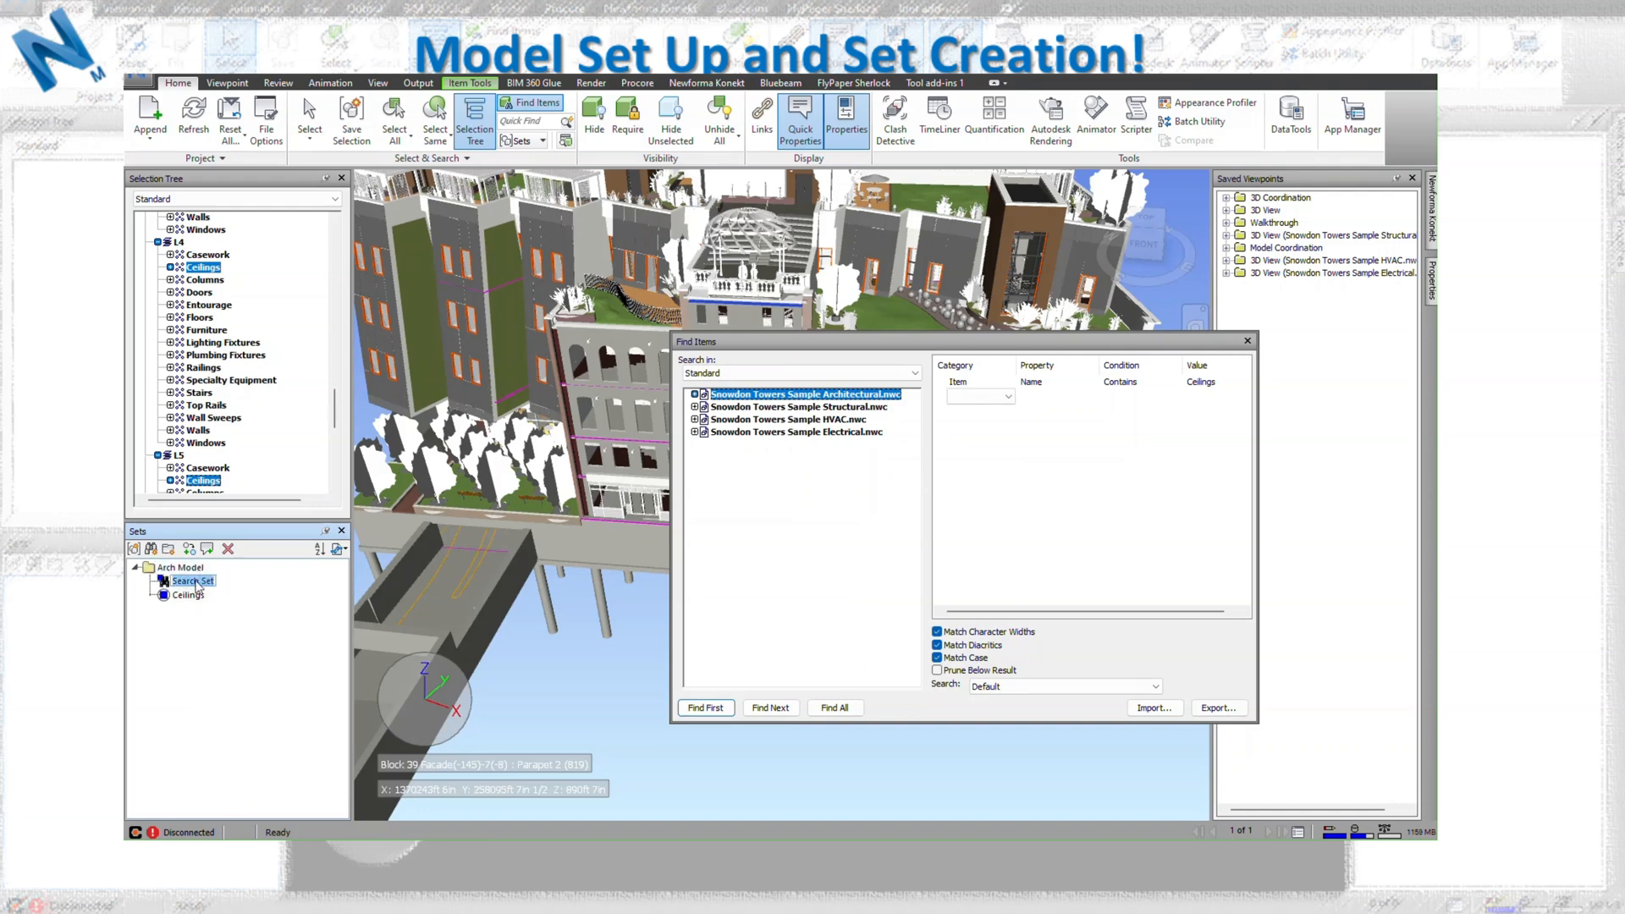
text(Ceilings)
key(Return)
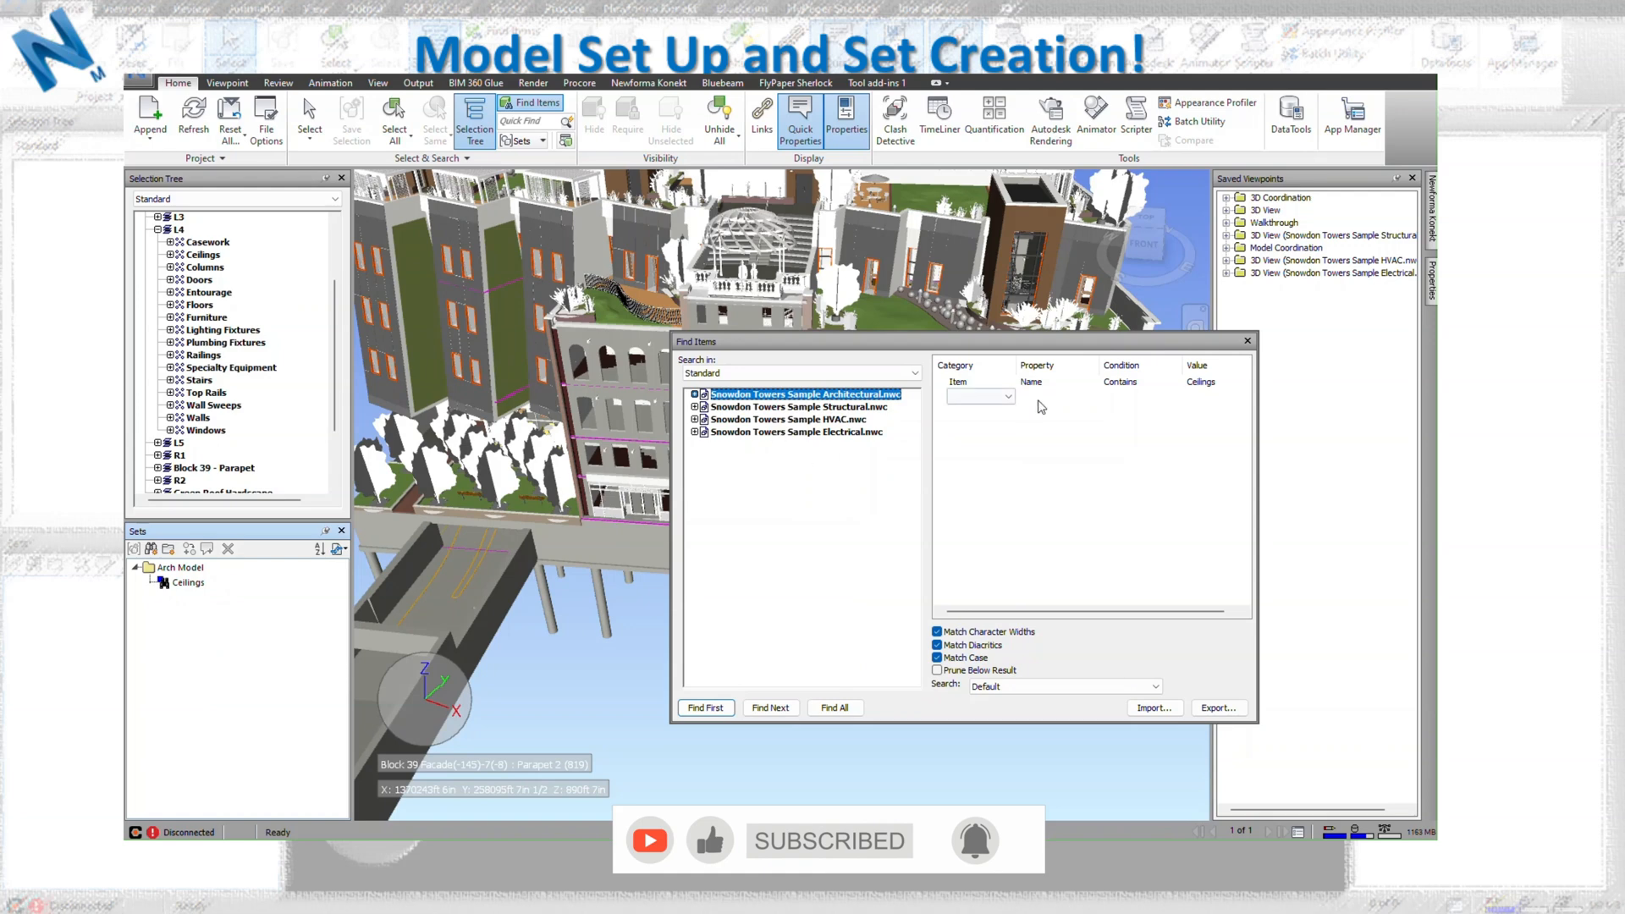
Change the search value to Doors and add an Or condition Item Name Contains Windows.
click(1194, 383)
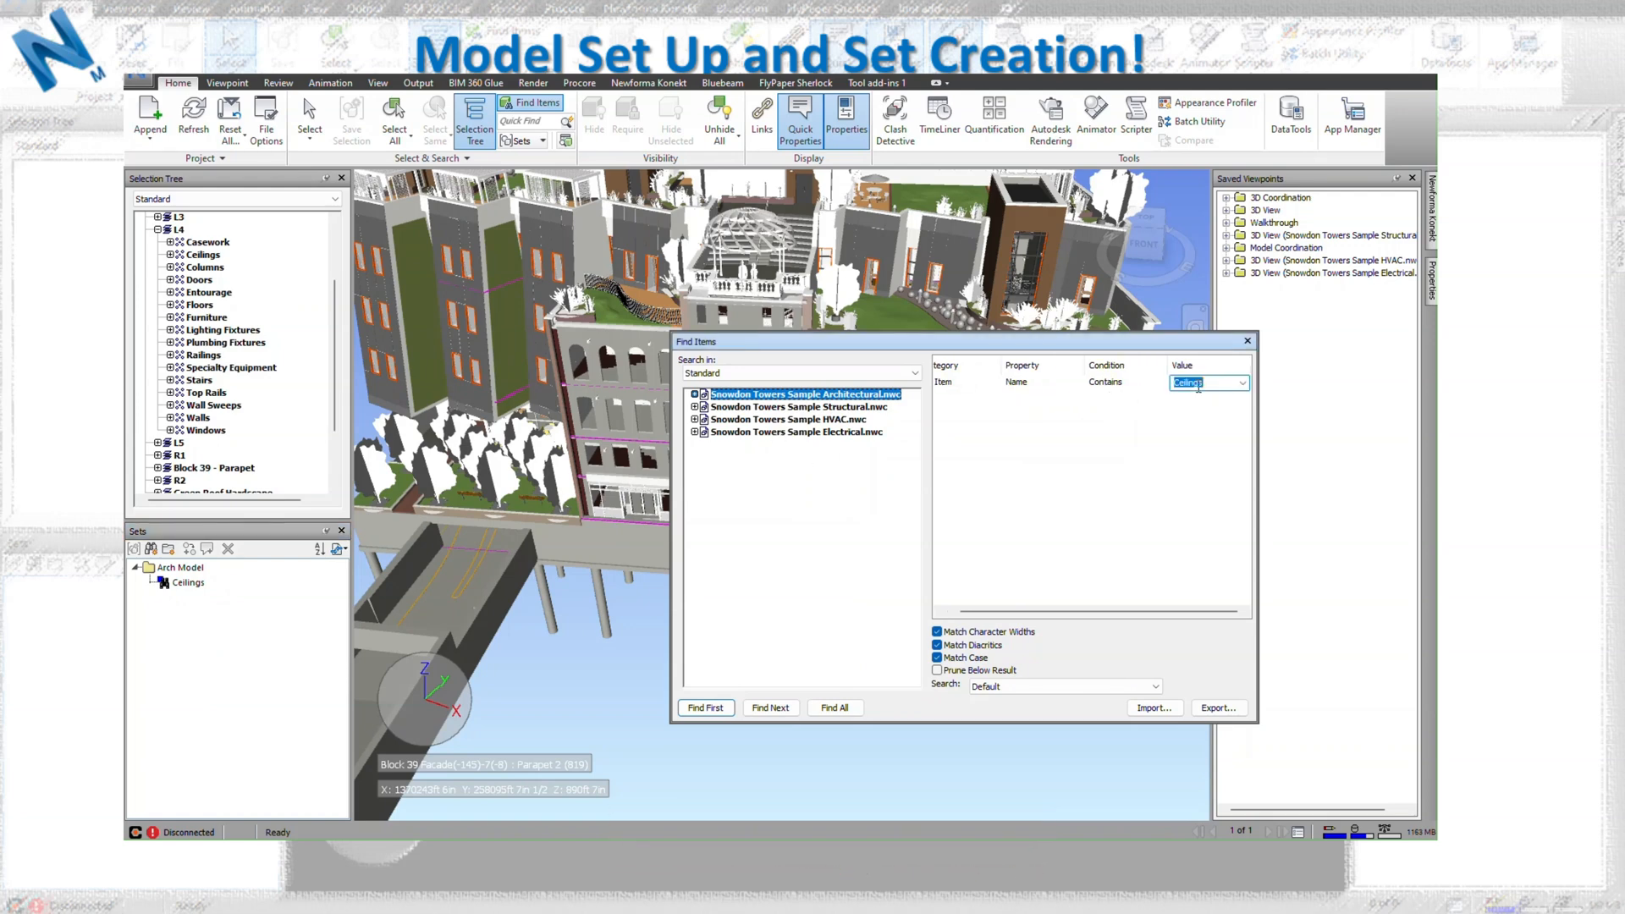
text(Doors)
click(966, 397)
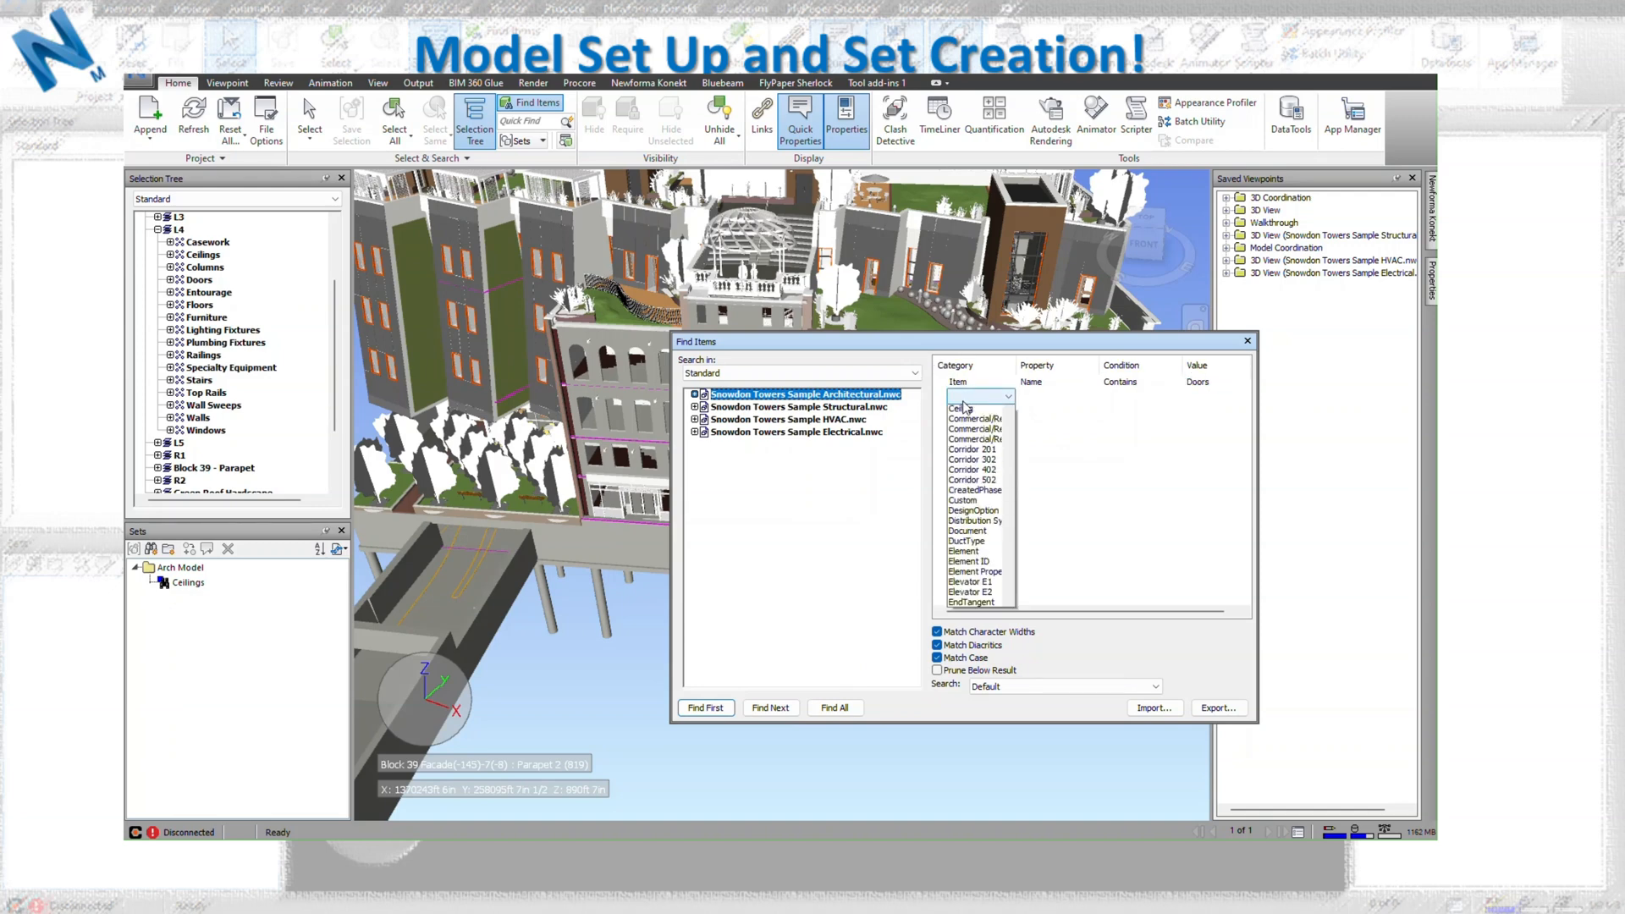
click(962, 411)
click(1047, 395)
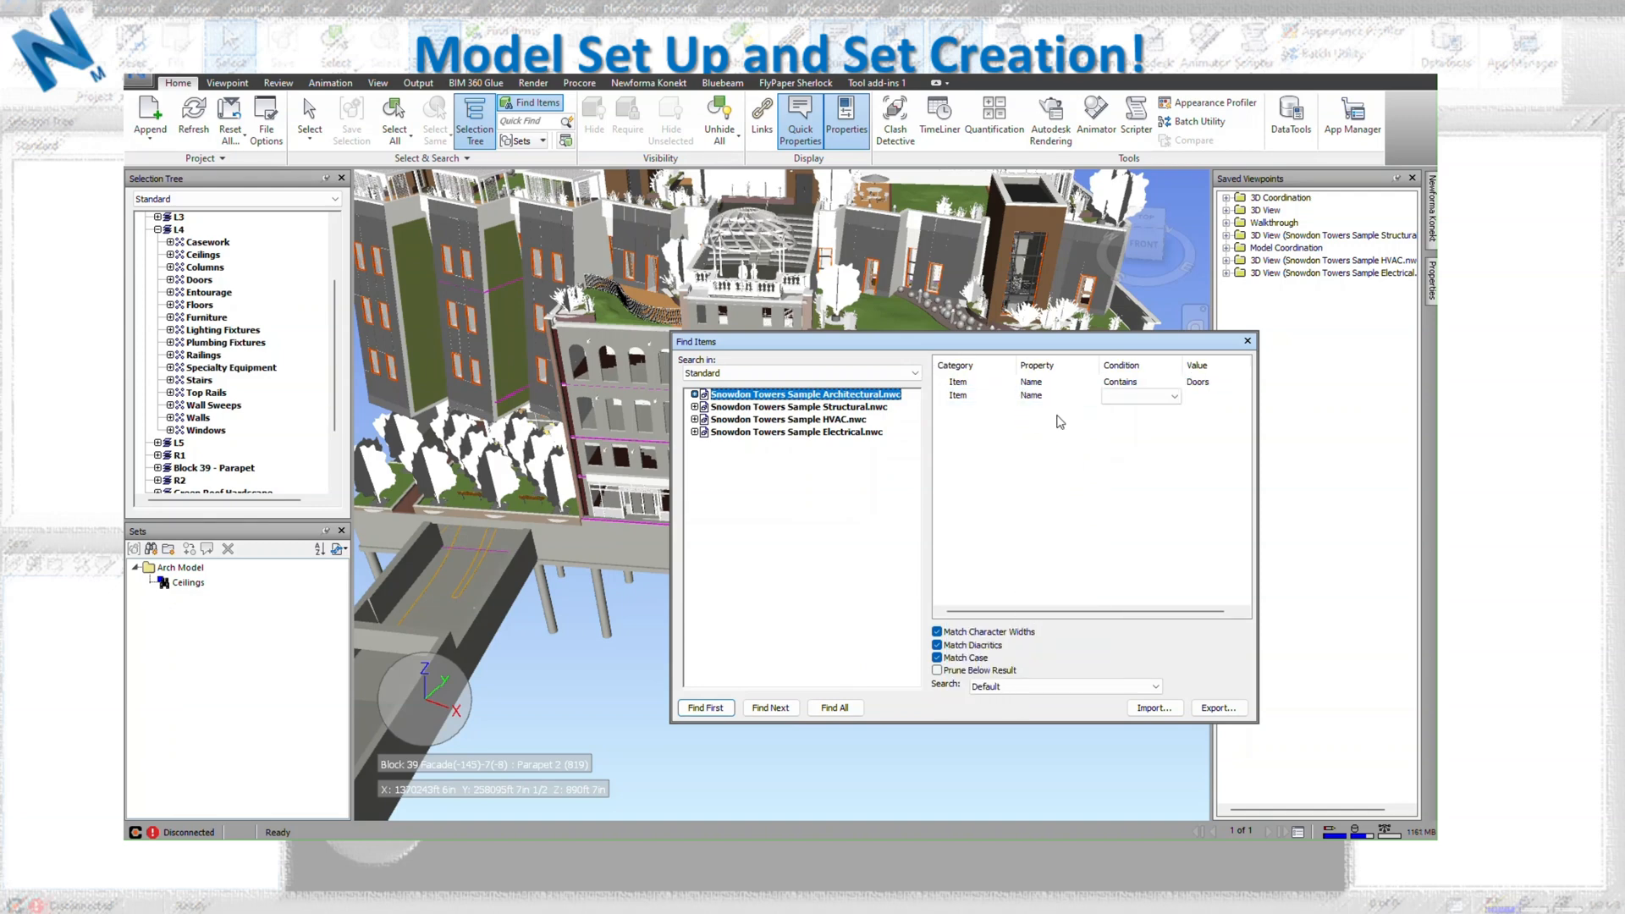
click(1129, 396)
click(1127, 420)
click(1209, 396)
text(Windows)
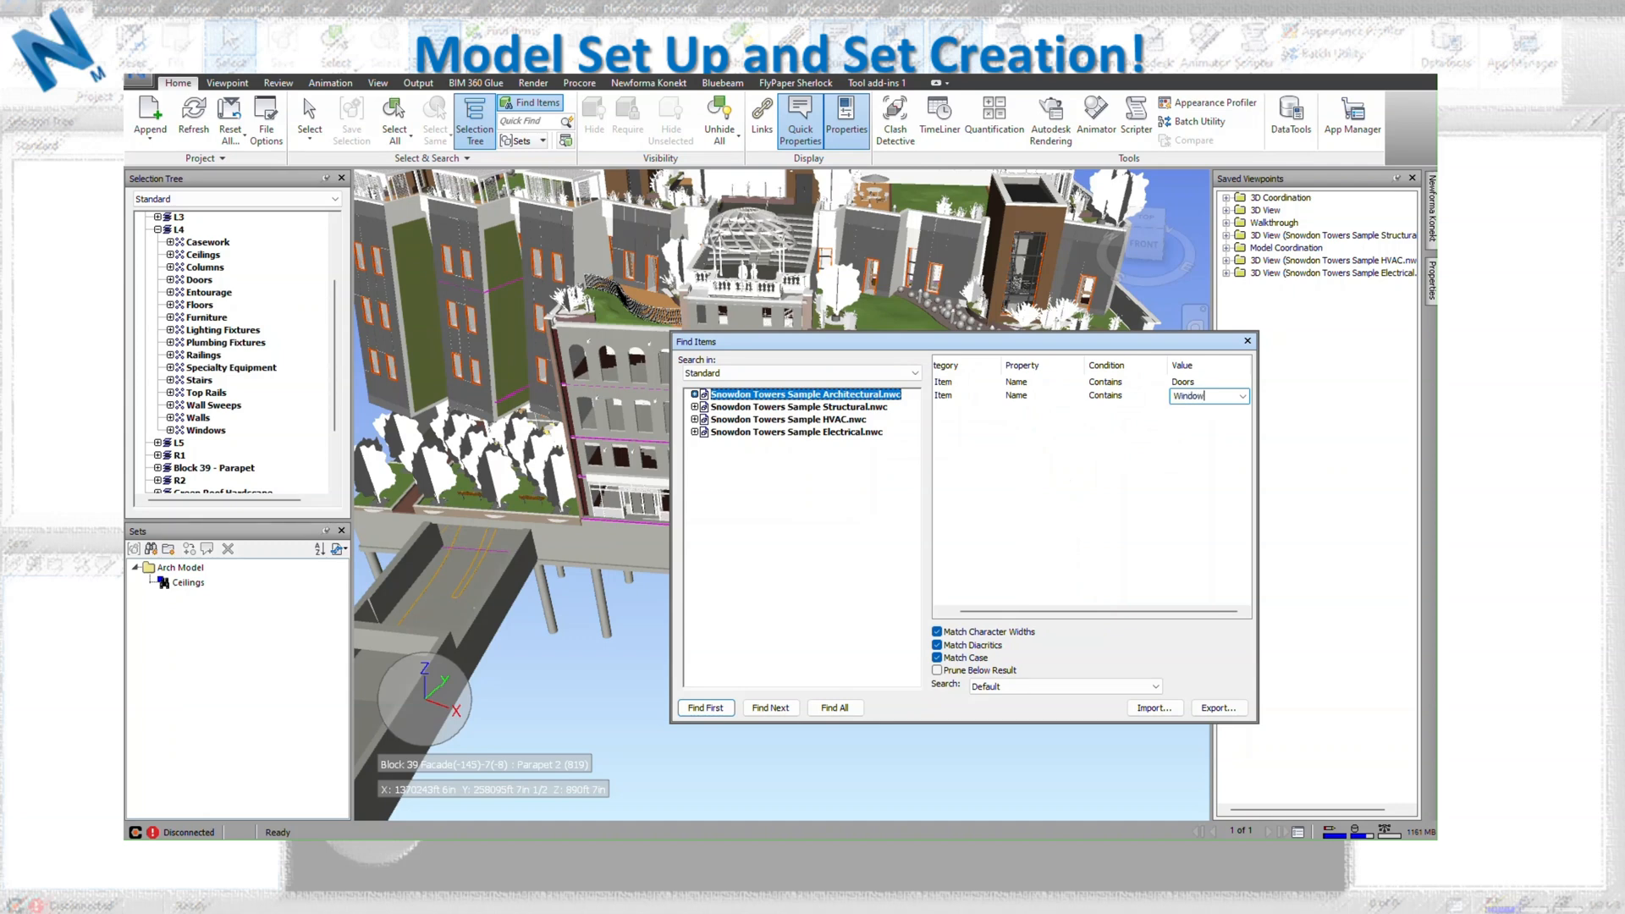
right_click(939, 398)
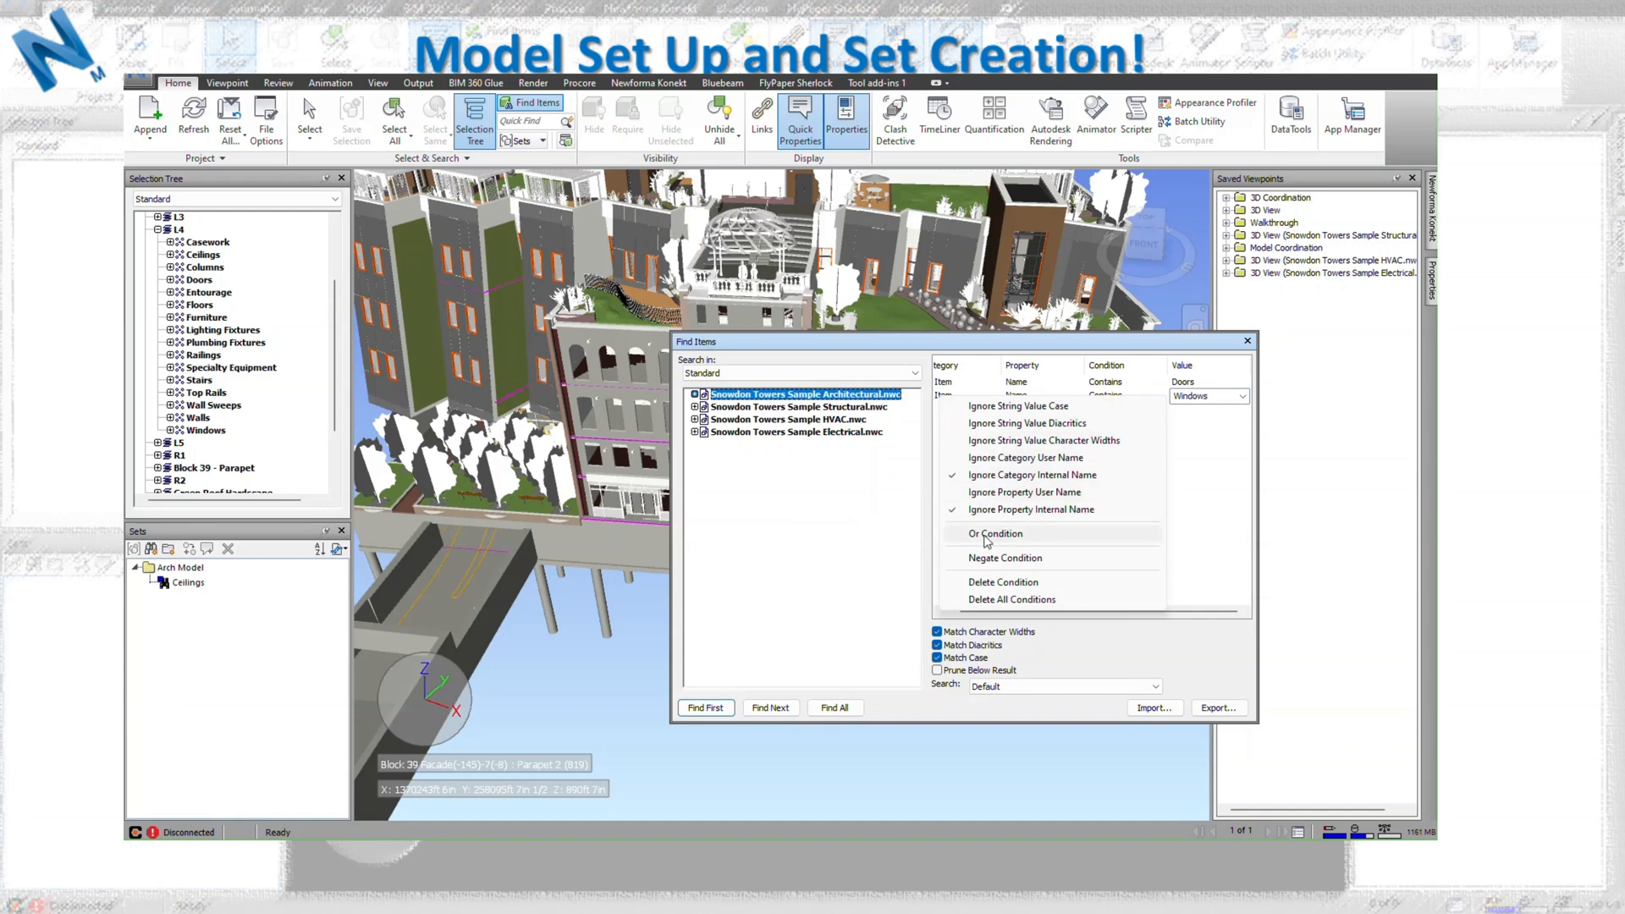
click(995, 534)
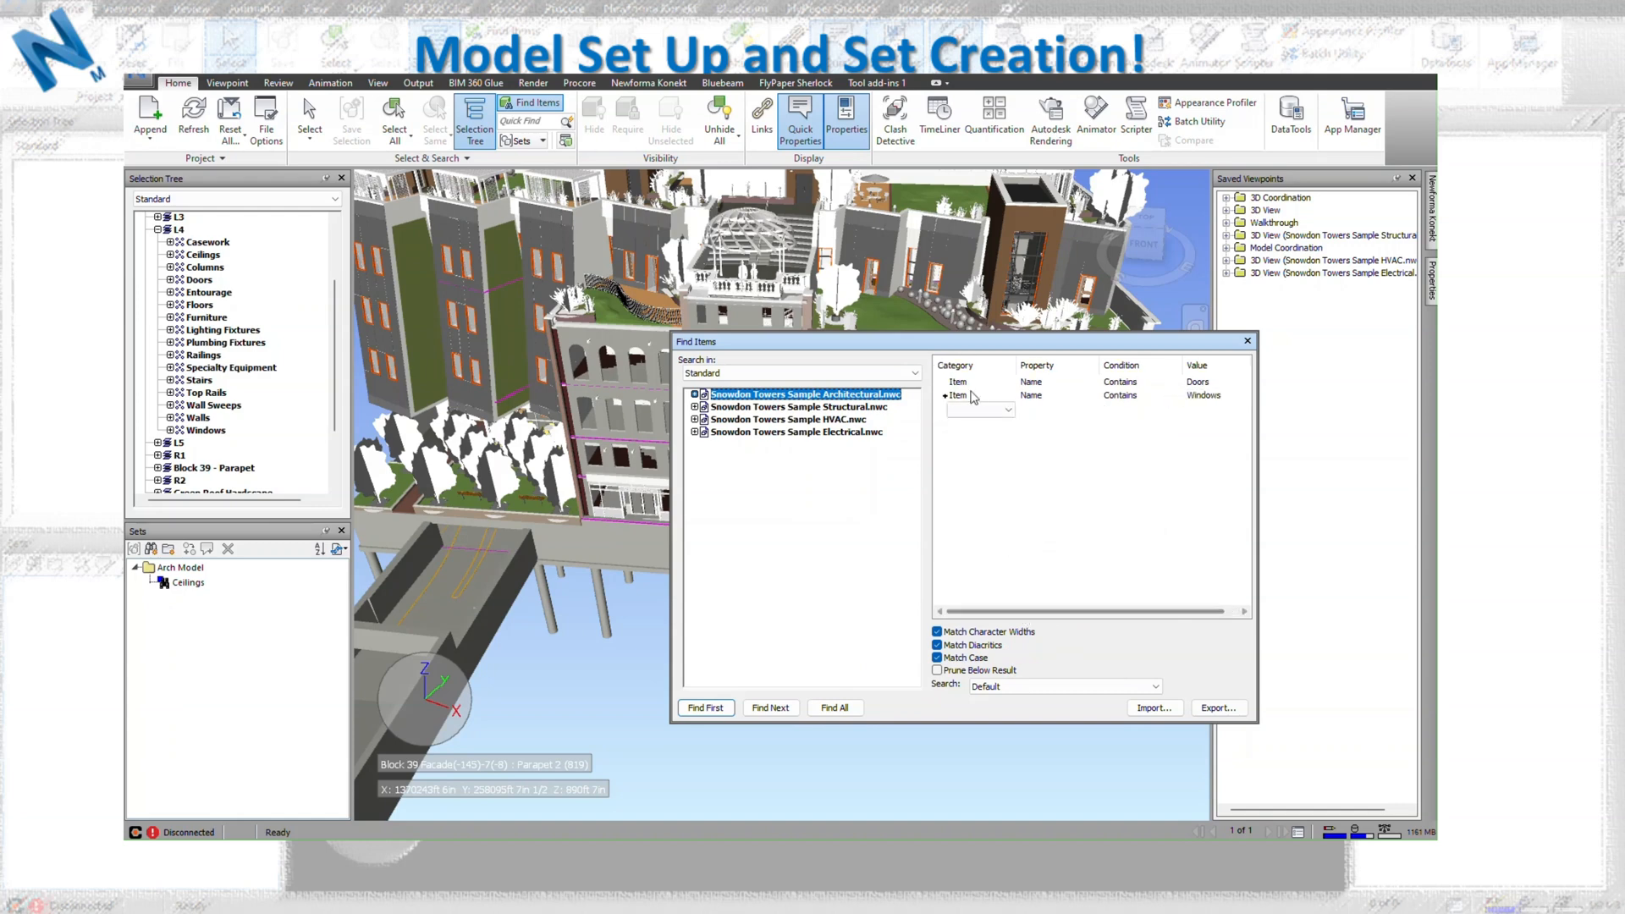
Find all doors and windows and save the search as a Doors & Windows set in Arch Model.
click(834, 708)
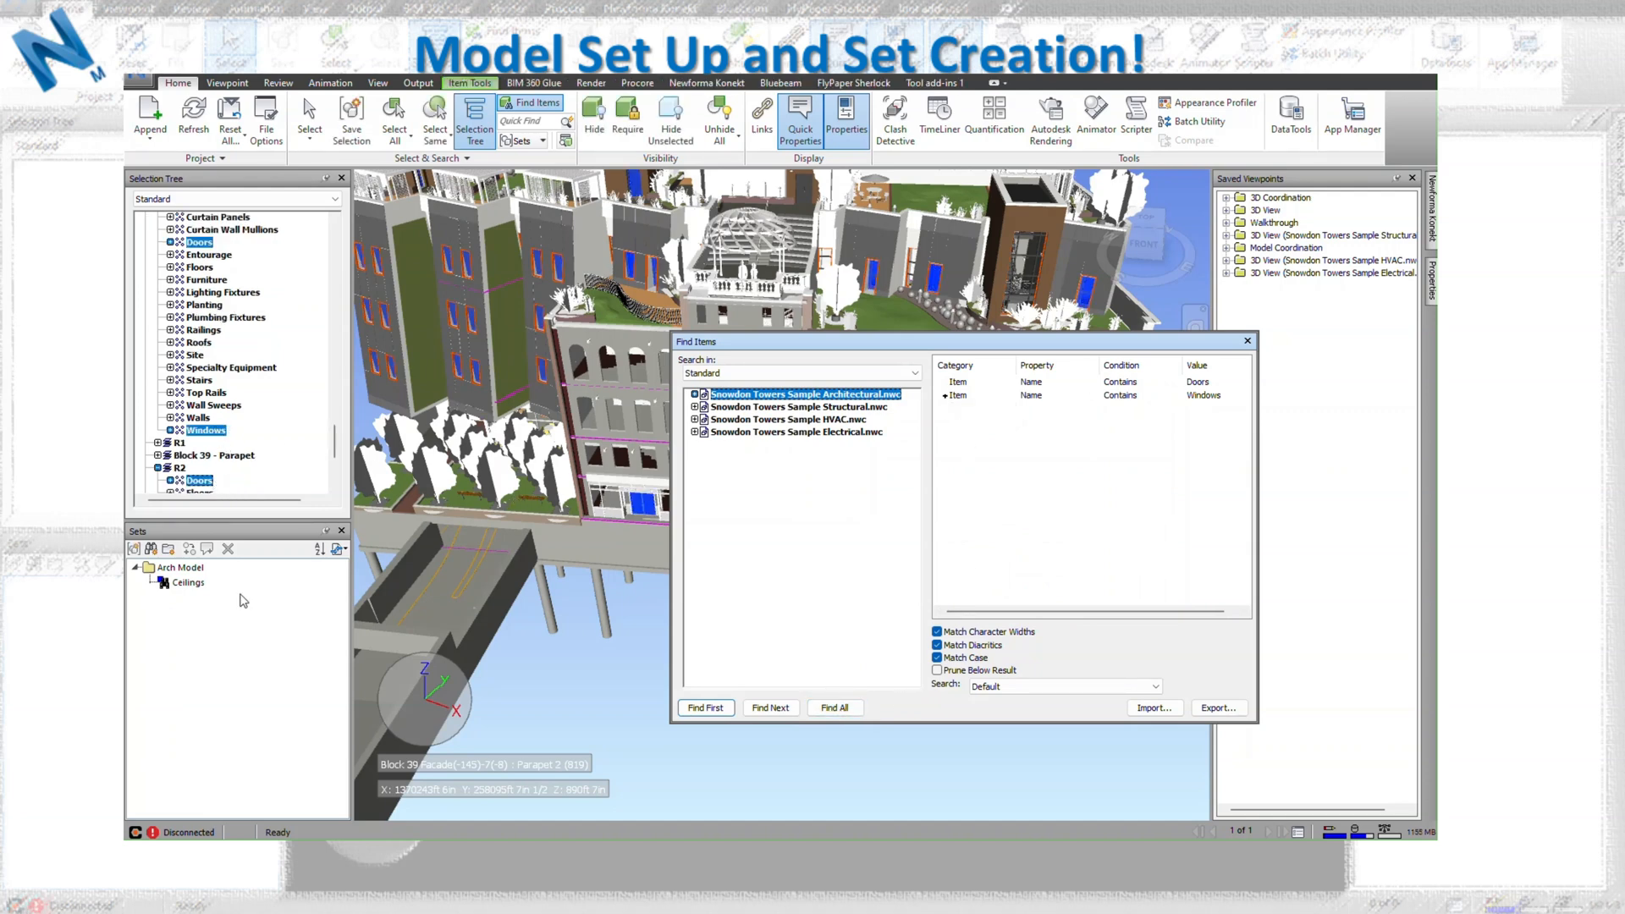
right_click(203, 577)
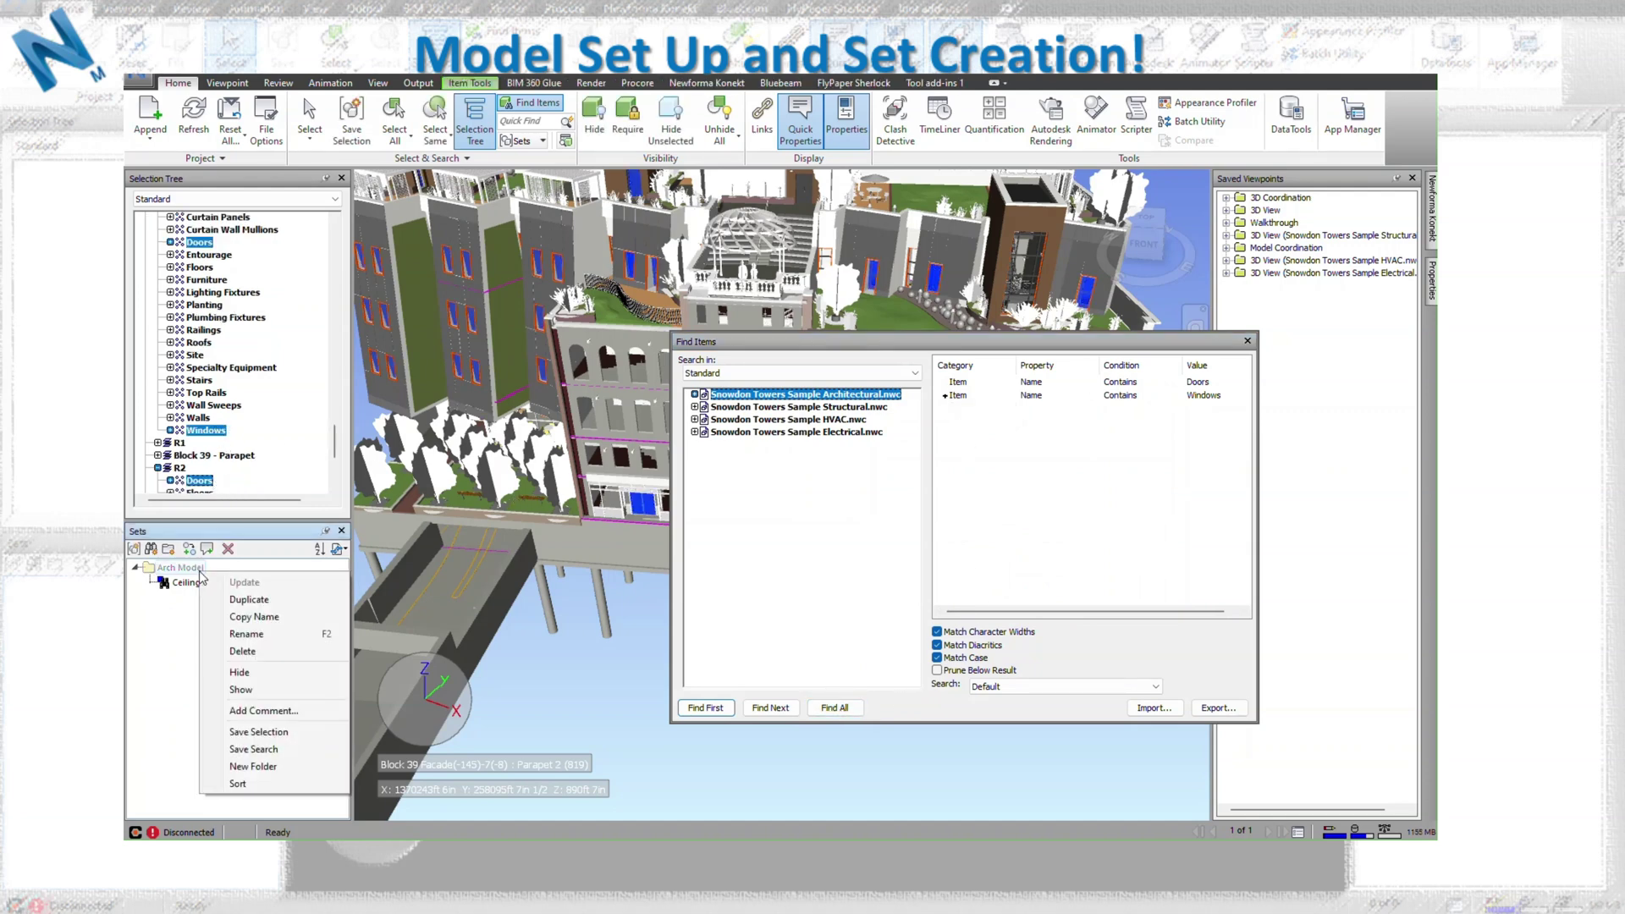
click(294, 751)
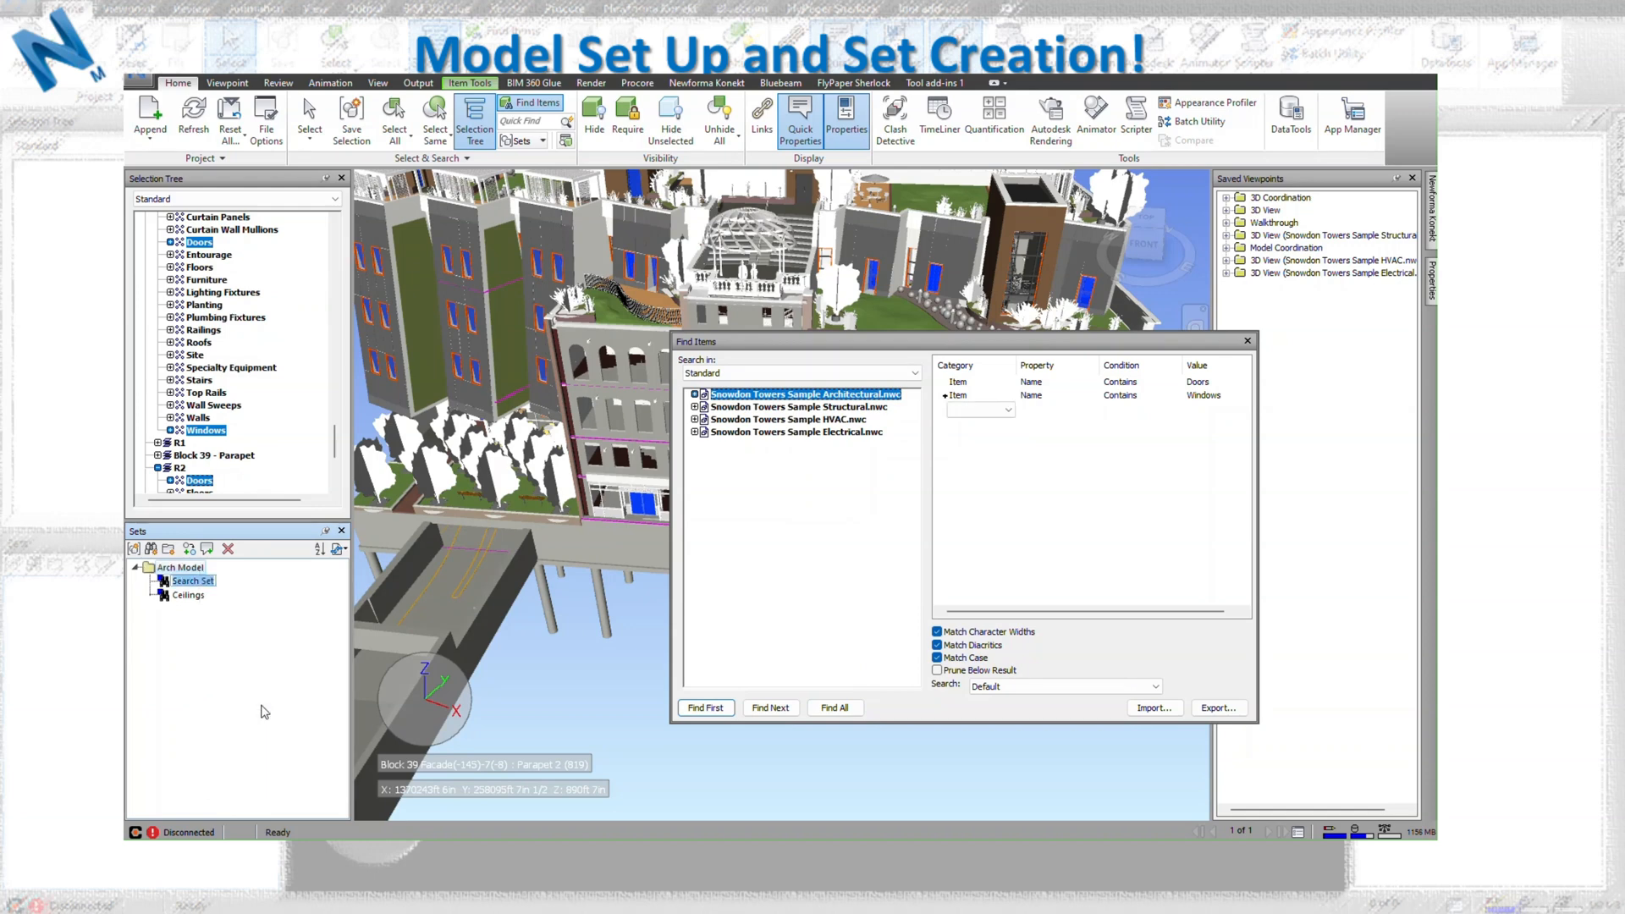
text(Doors & Co)
text(ndows)
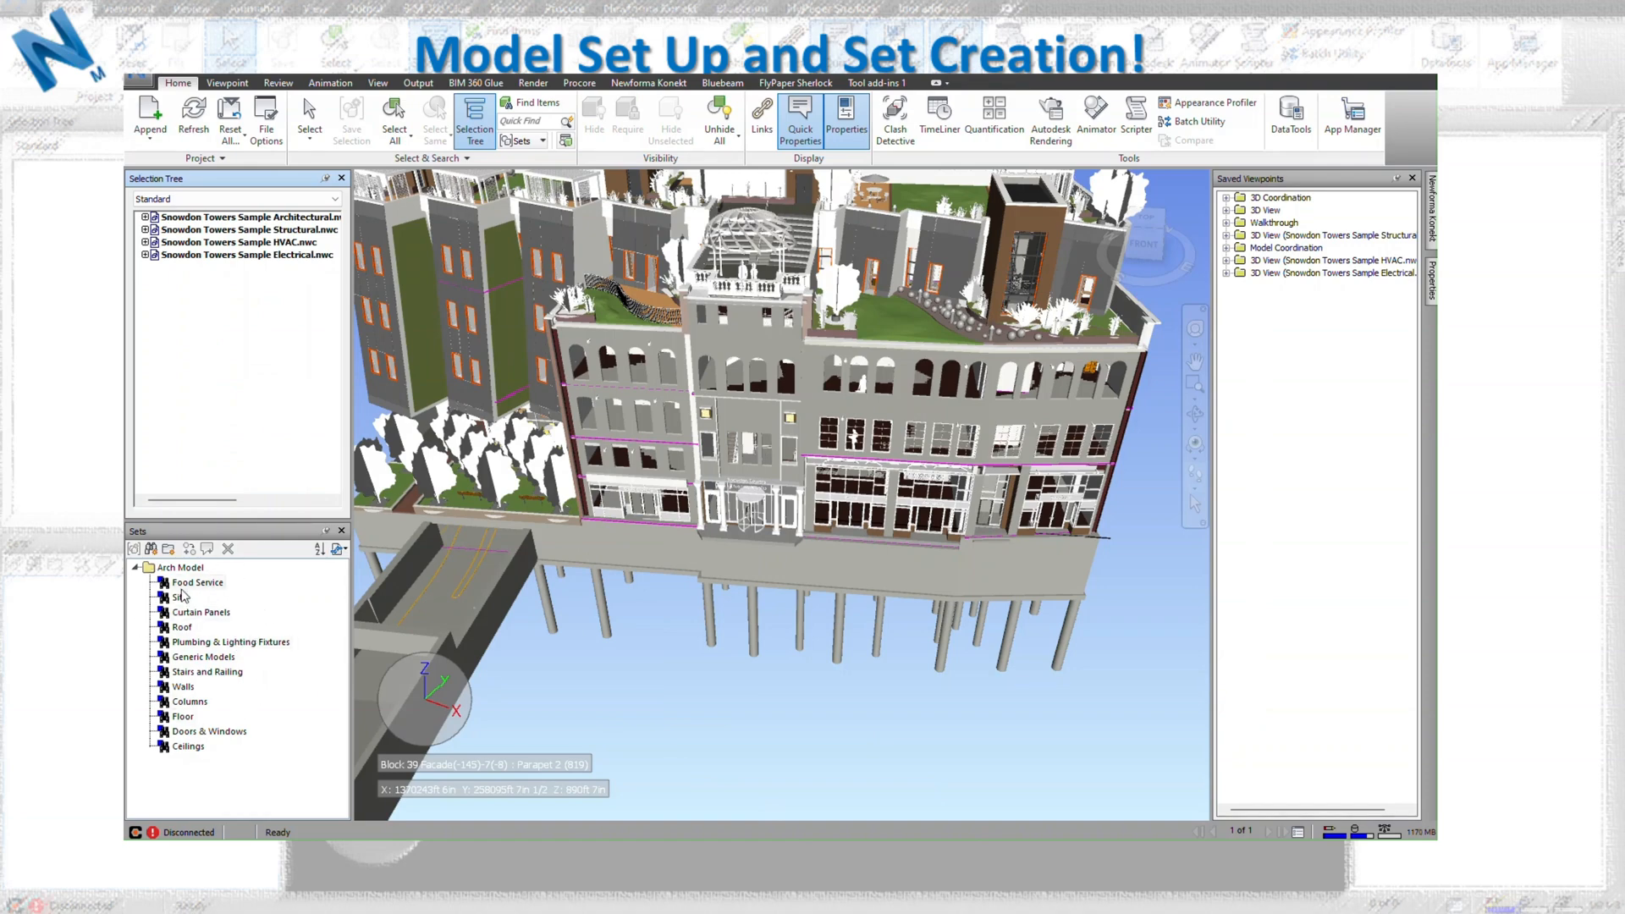
Select the Walls set and expand the architectural model's <No level>, Parking and L1 block levels.
click(184, 687)
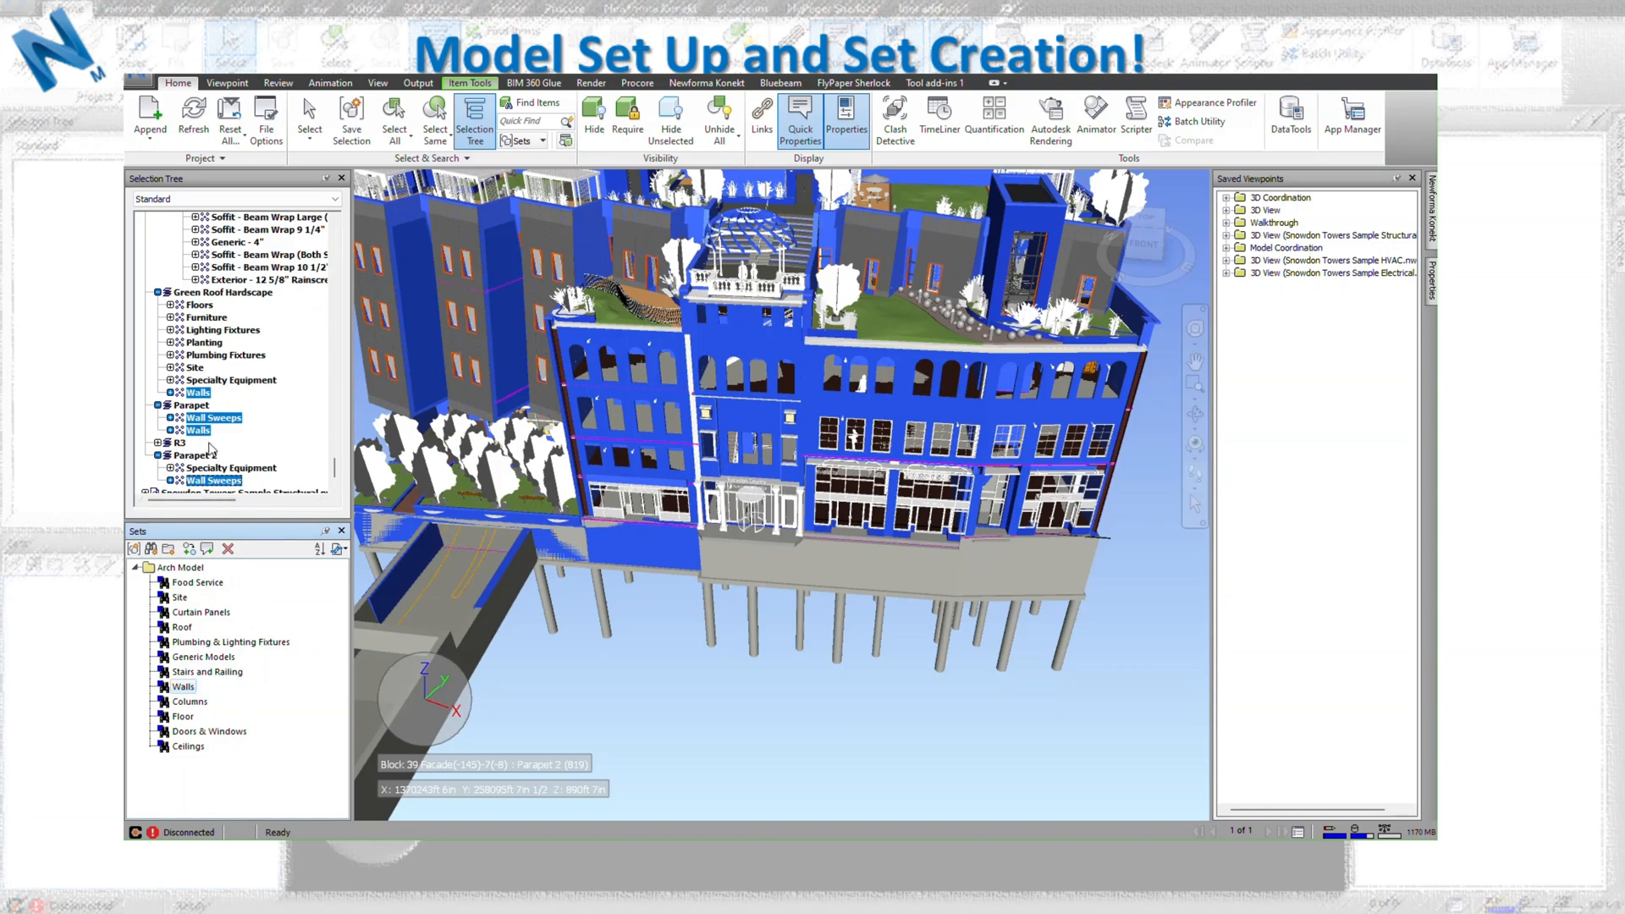
drag(339, 460, 297, 247)
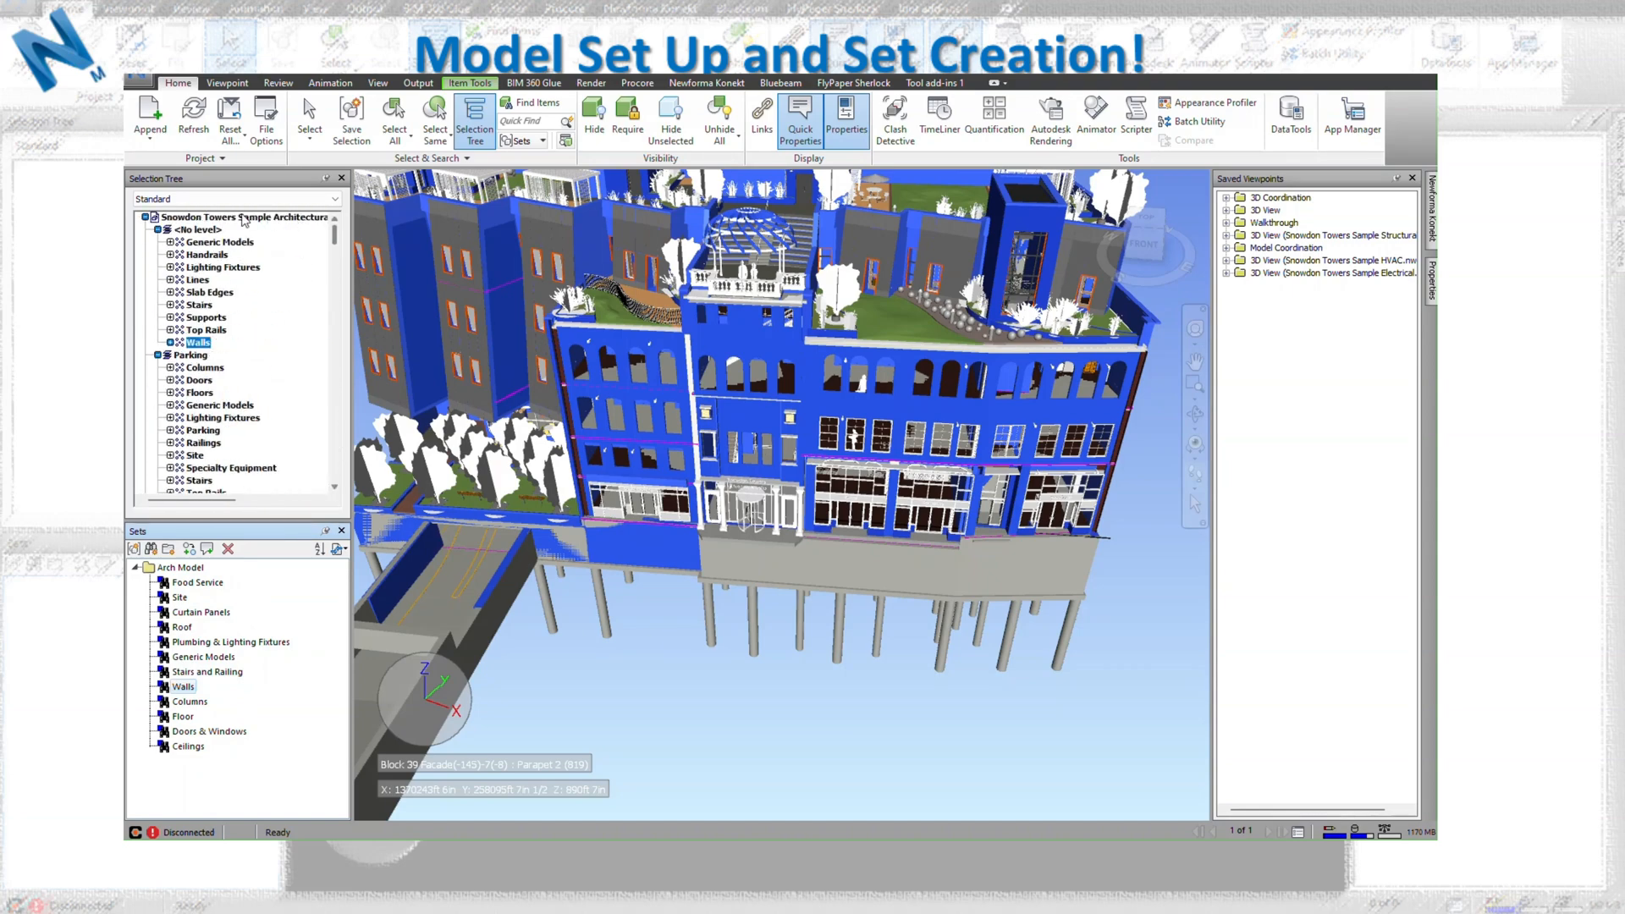
click(146, 217)
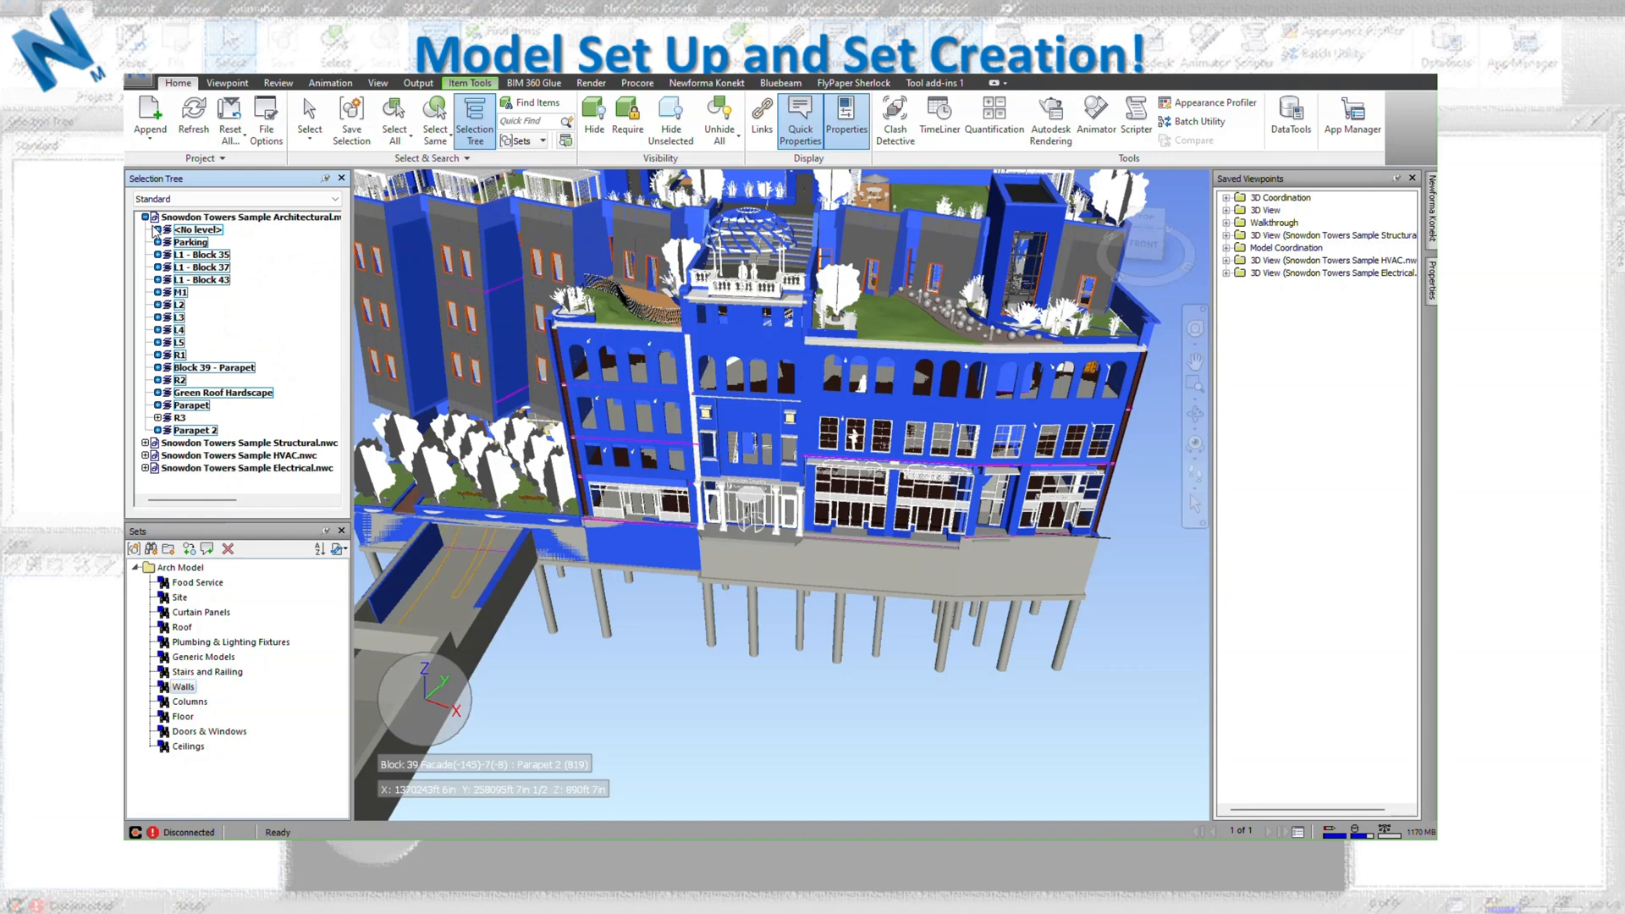
click(158, 230)
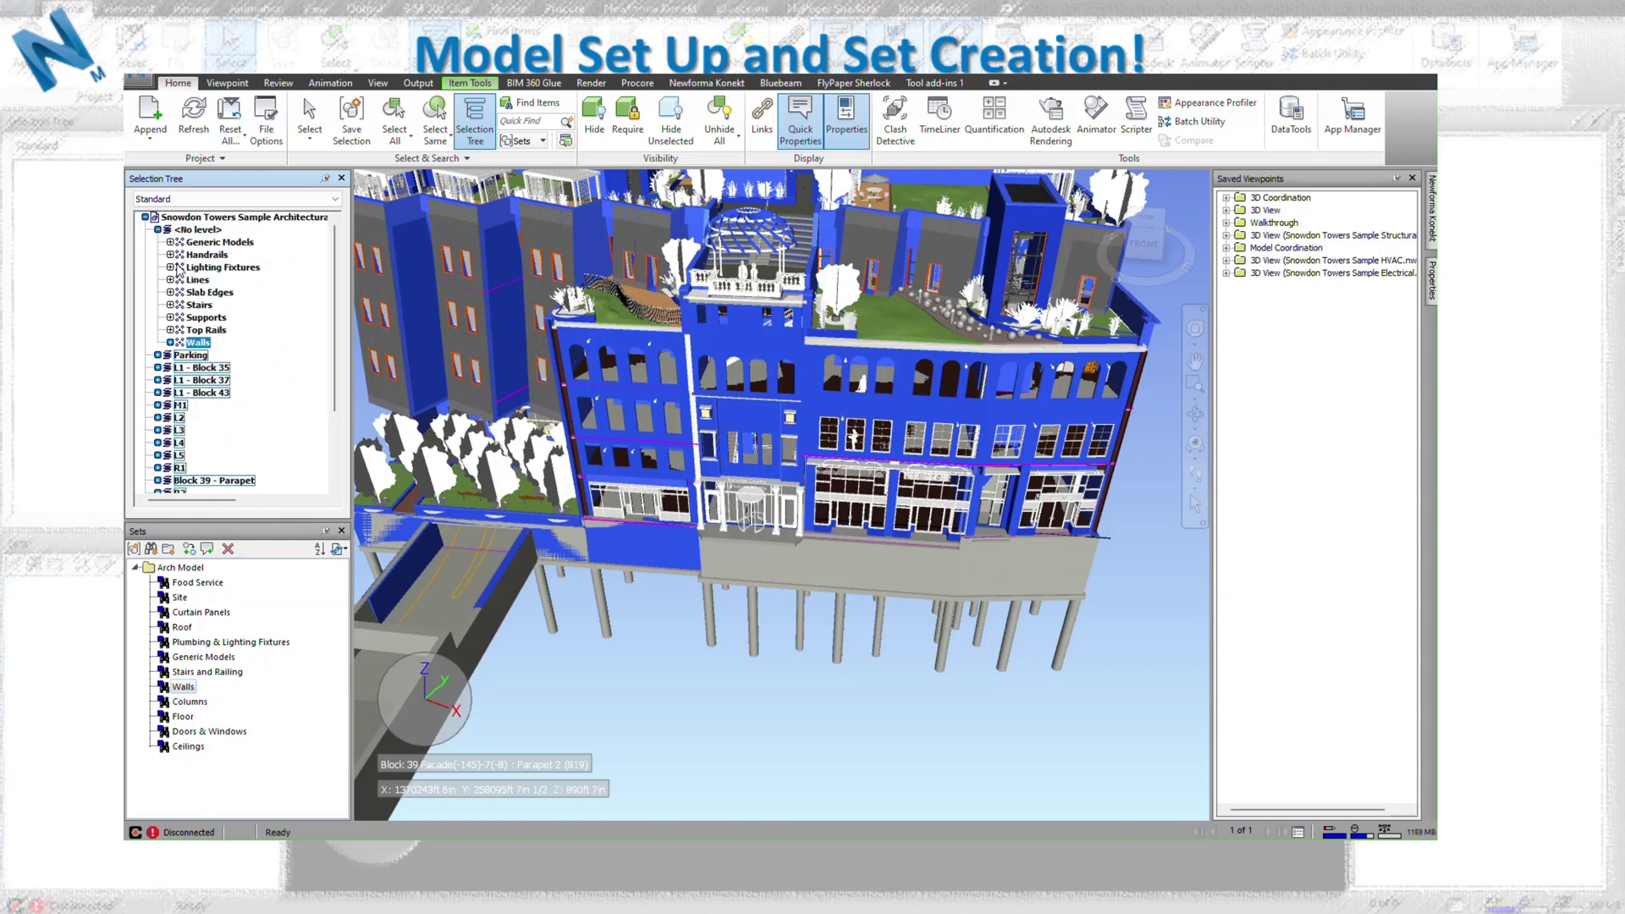
click(158, 355)
scroll(203, 425, down, 2)
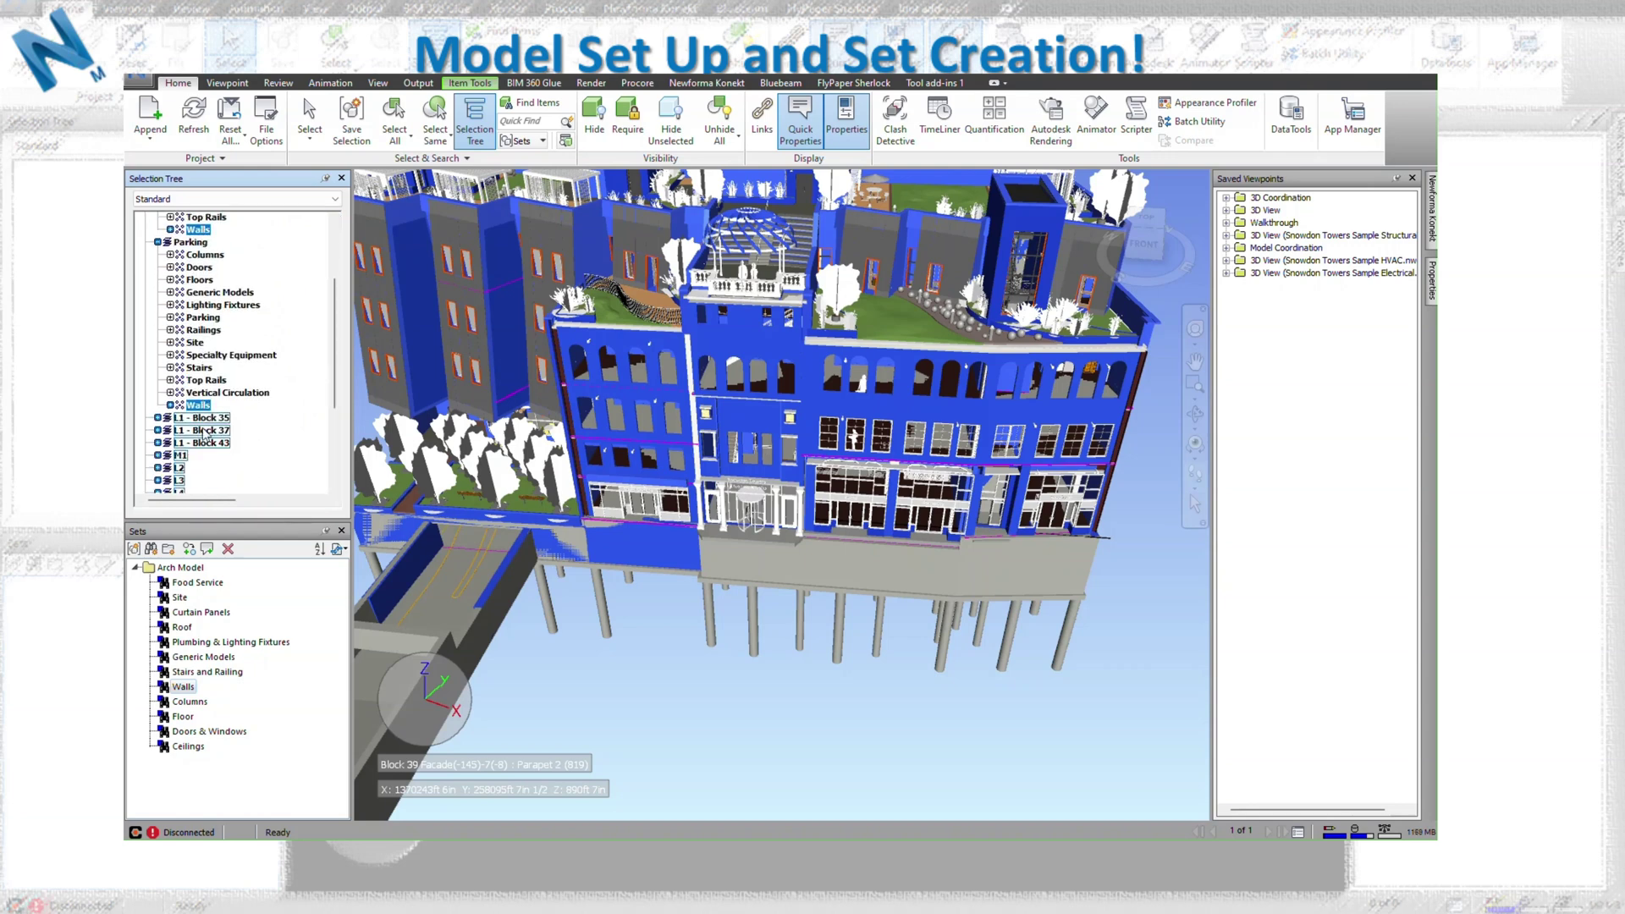
click(158, 418)
scroll(172, 444, down, 5)
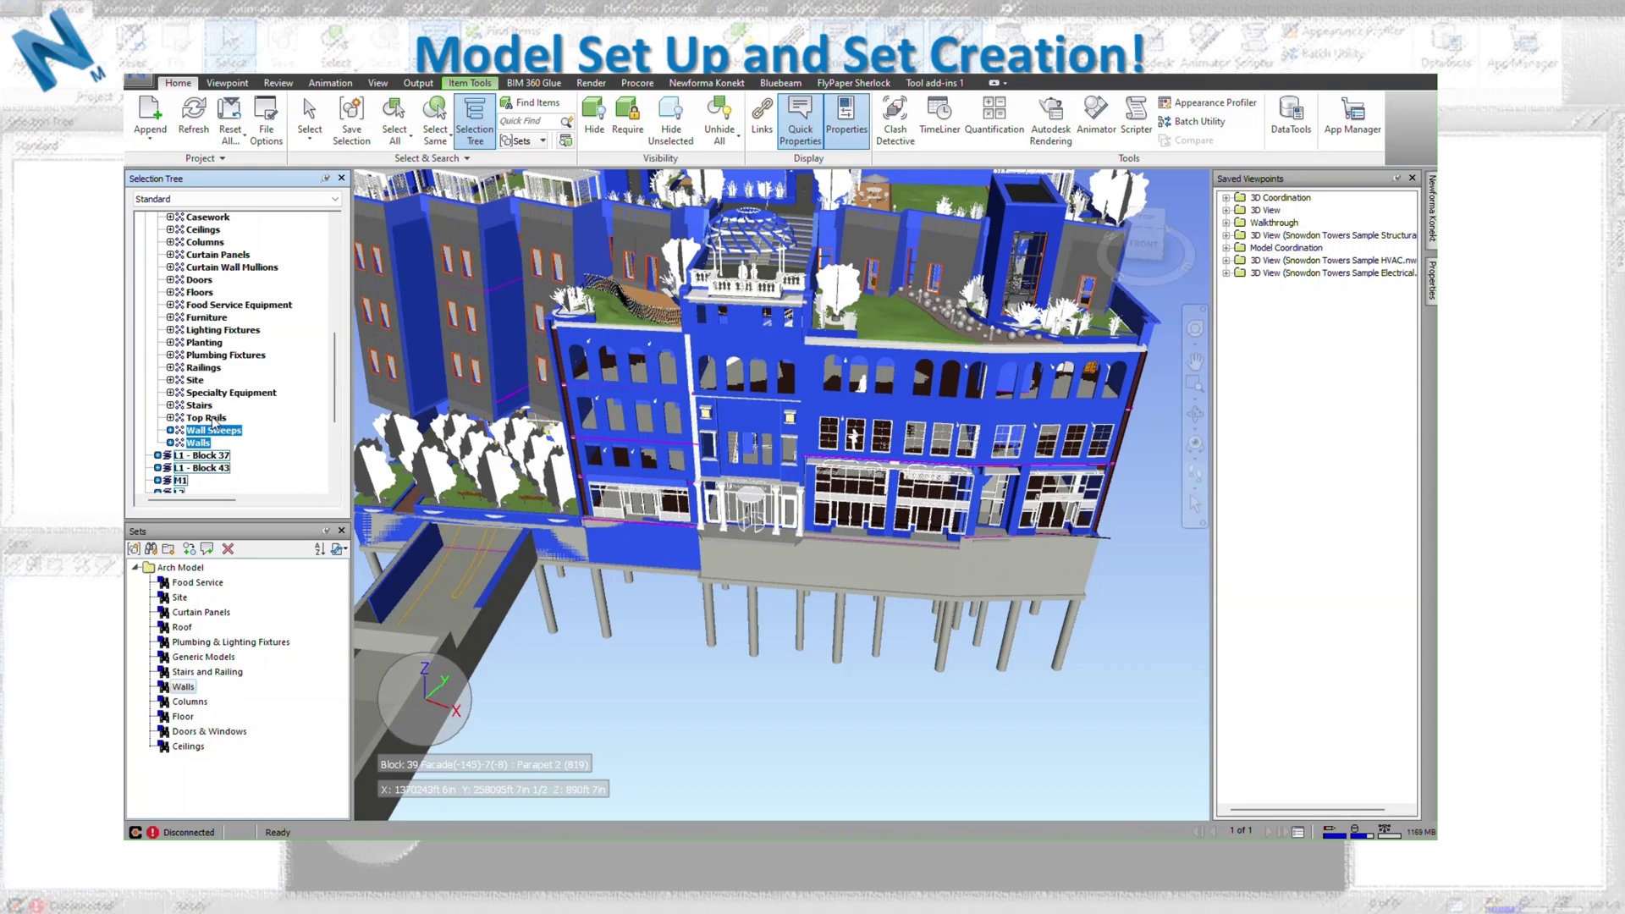
click(157, 455)
scroll(172, 454, down, 1)
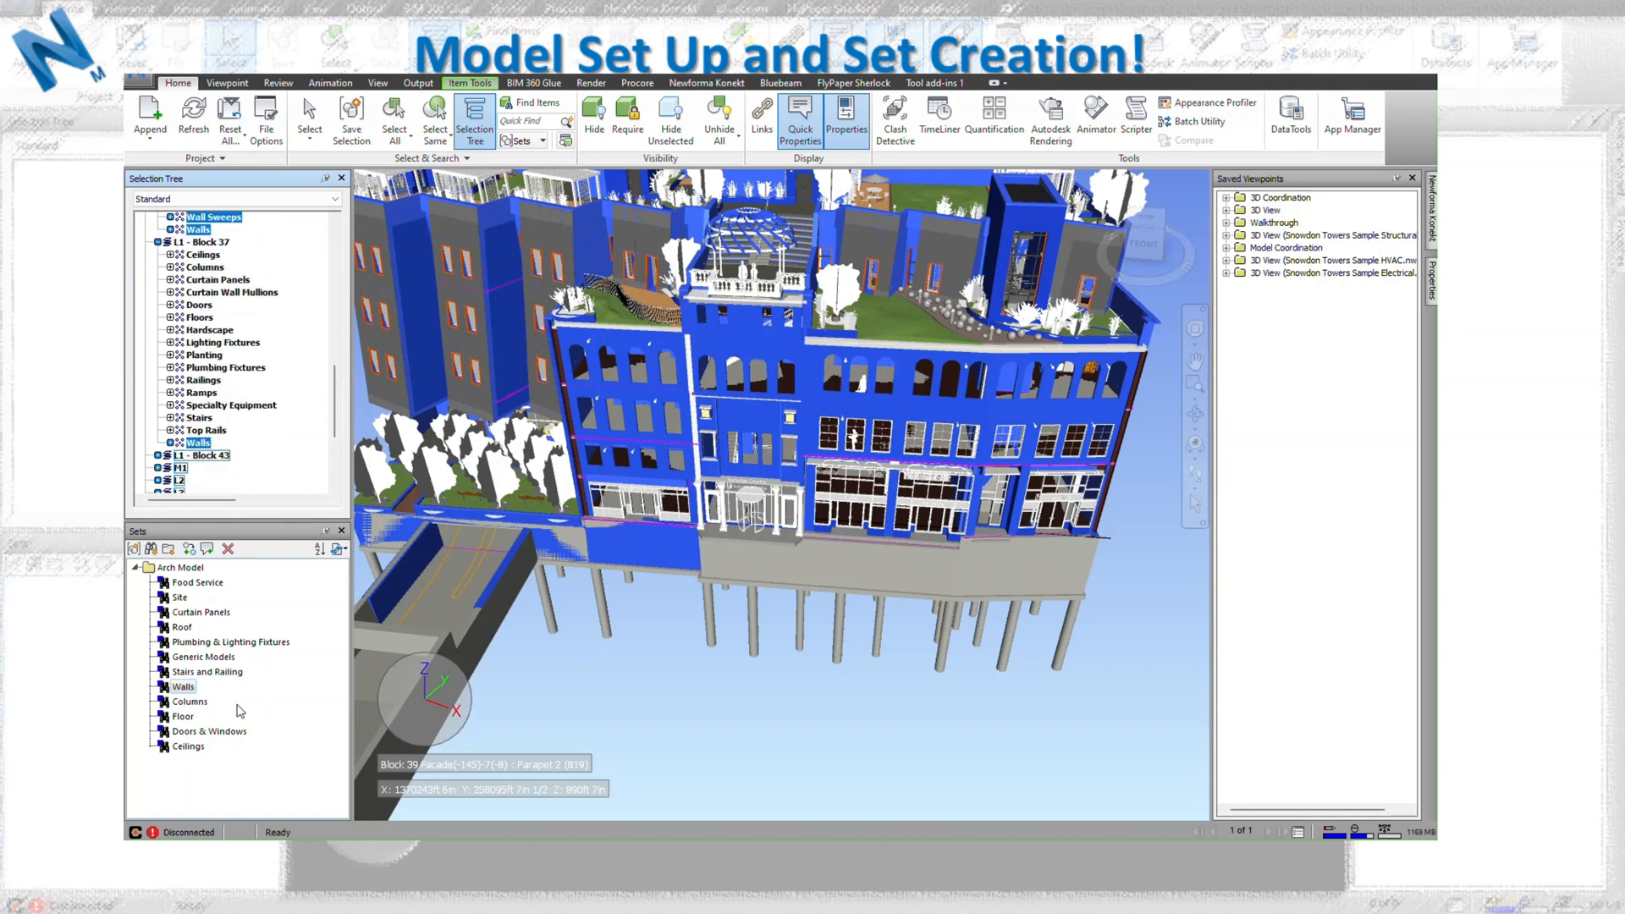
Select the Floor and Columns sets while re-expanding the Parking, L1 - Block 35 and L3 levels.
click(186, 717)
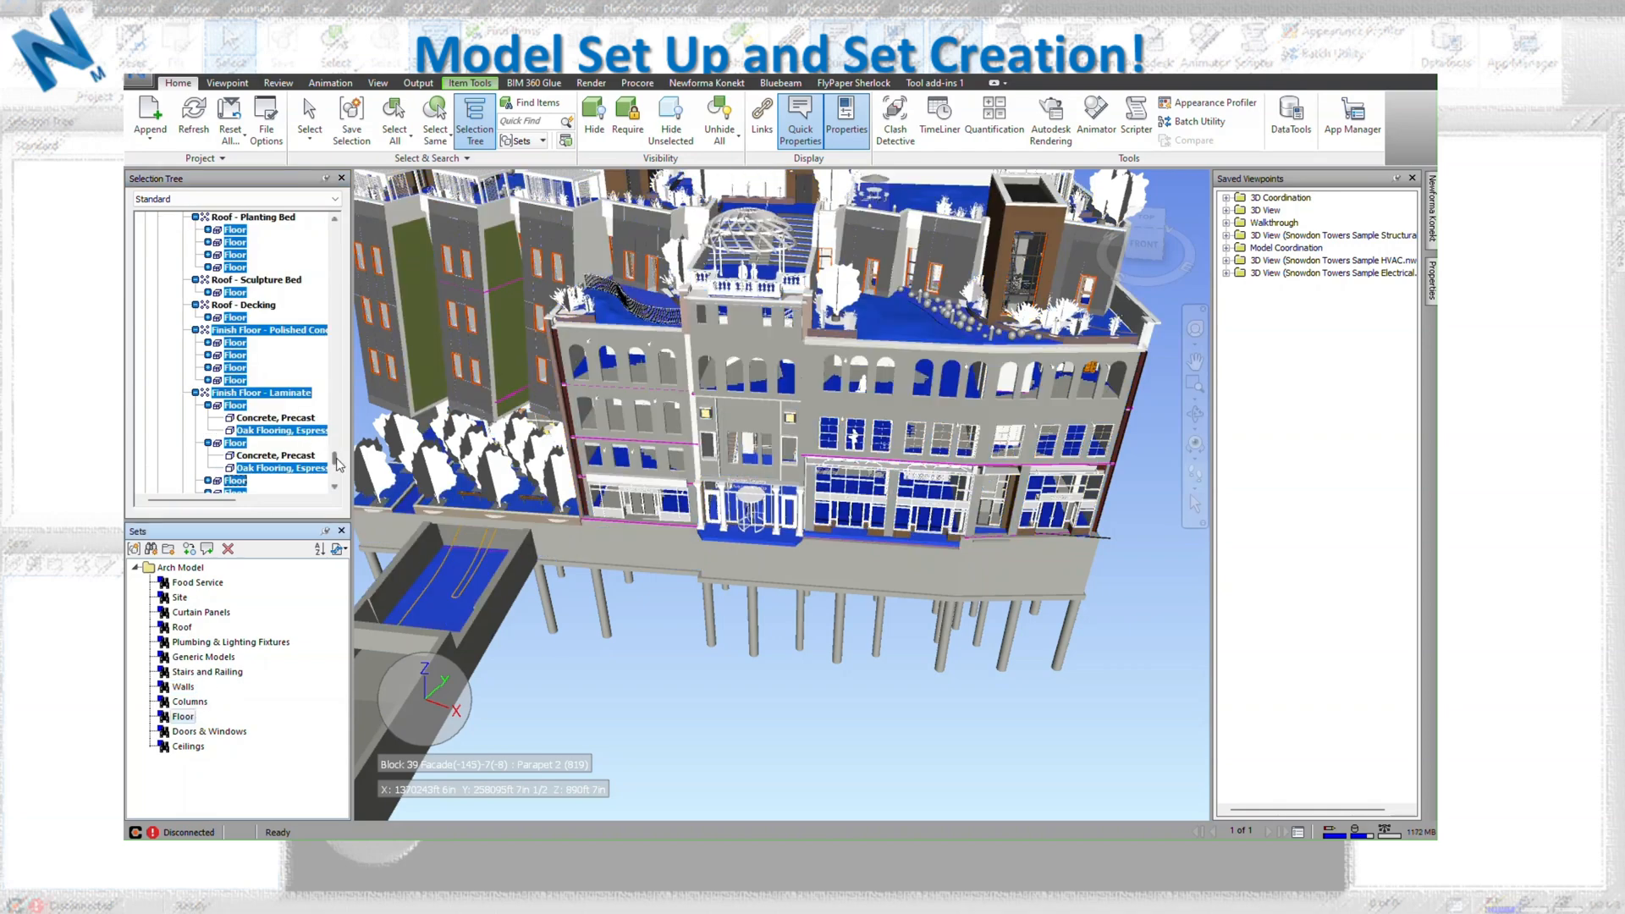
drag(336, 460, 349, 228)
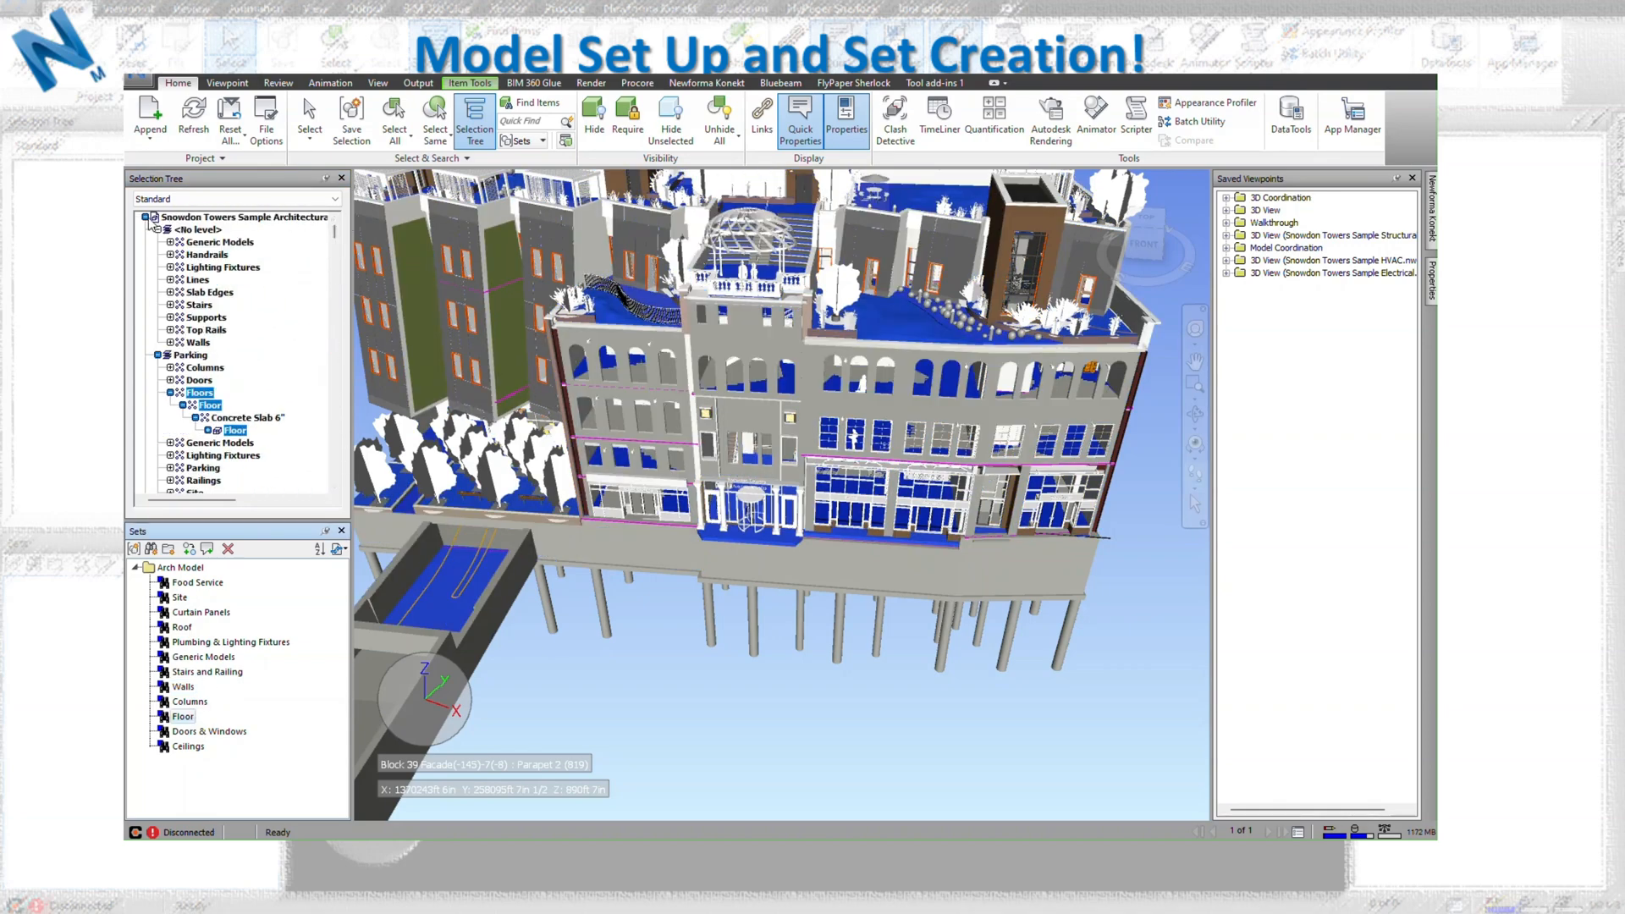
click(148, 218)
click(147, 218)
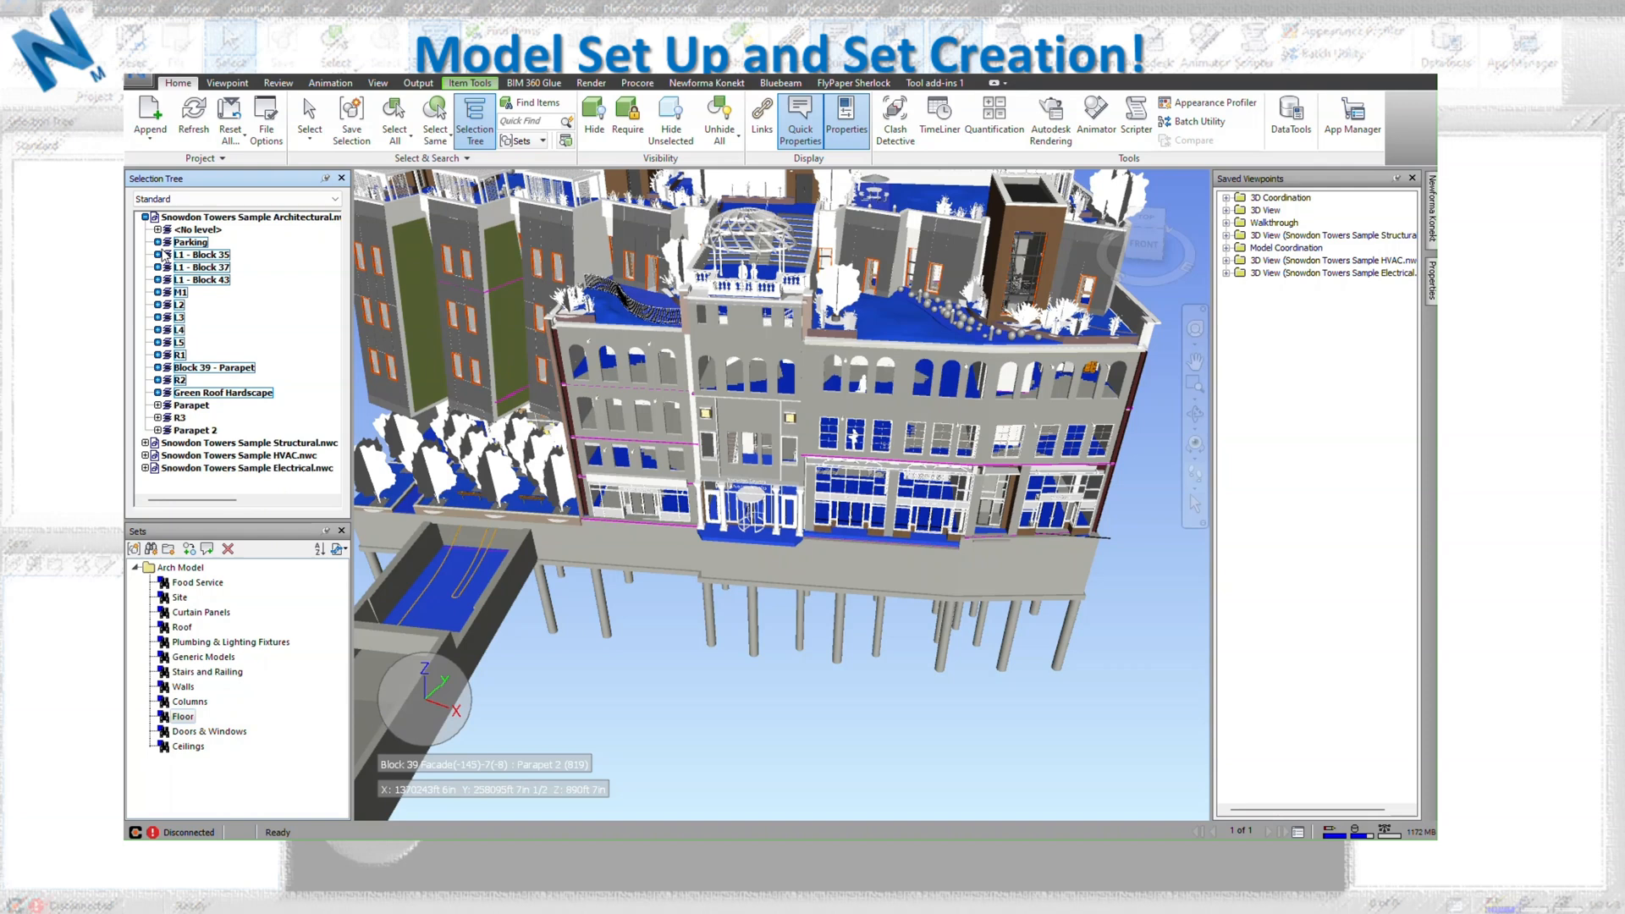
click(157, 242)
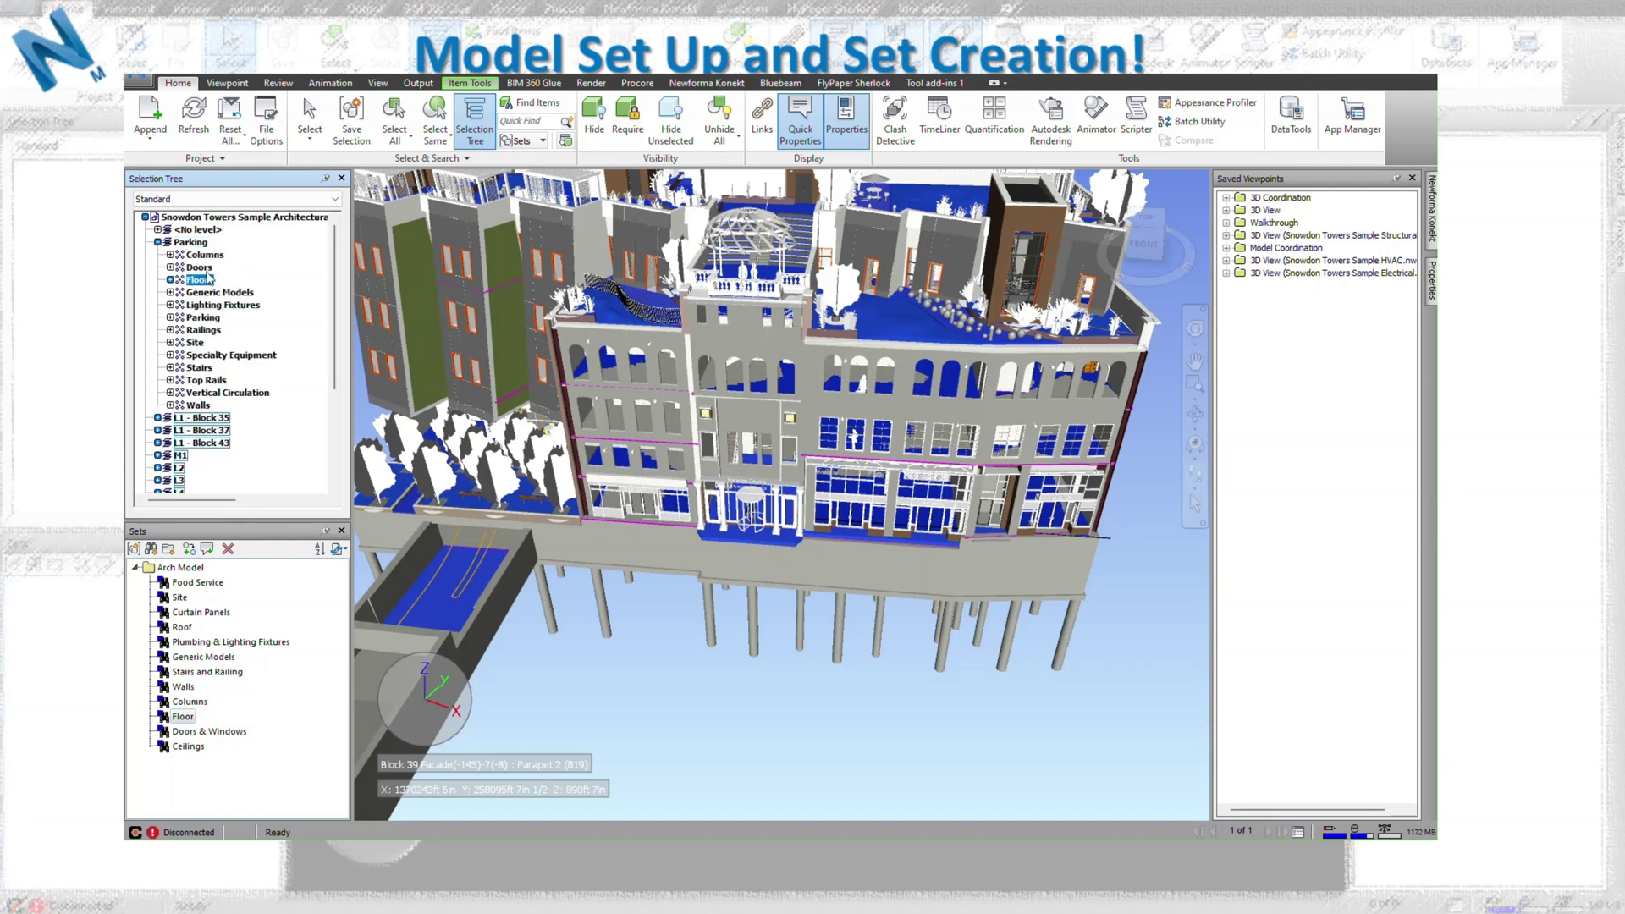
click(158, 418)
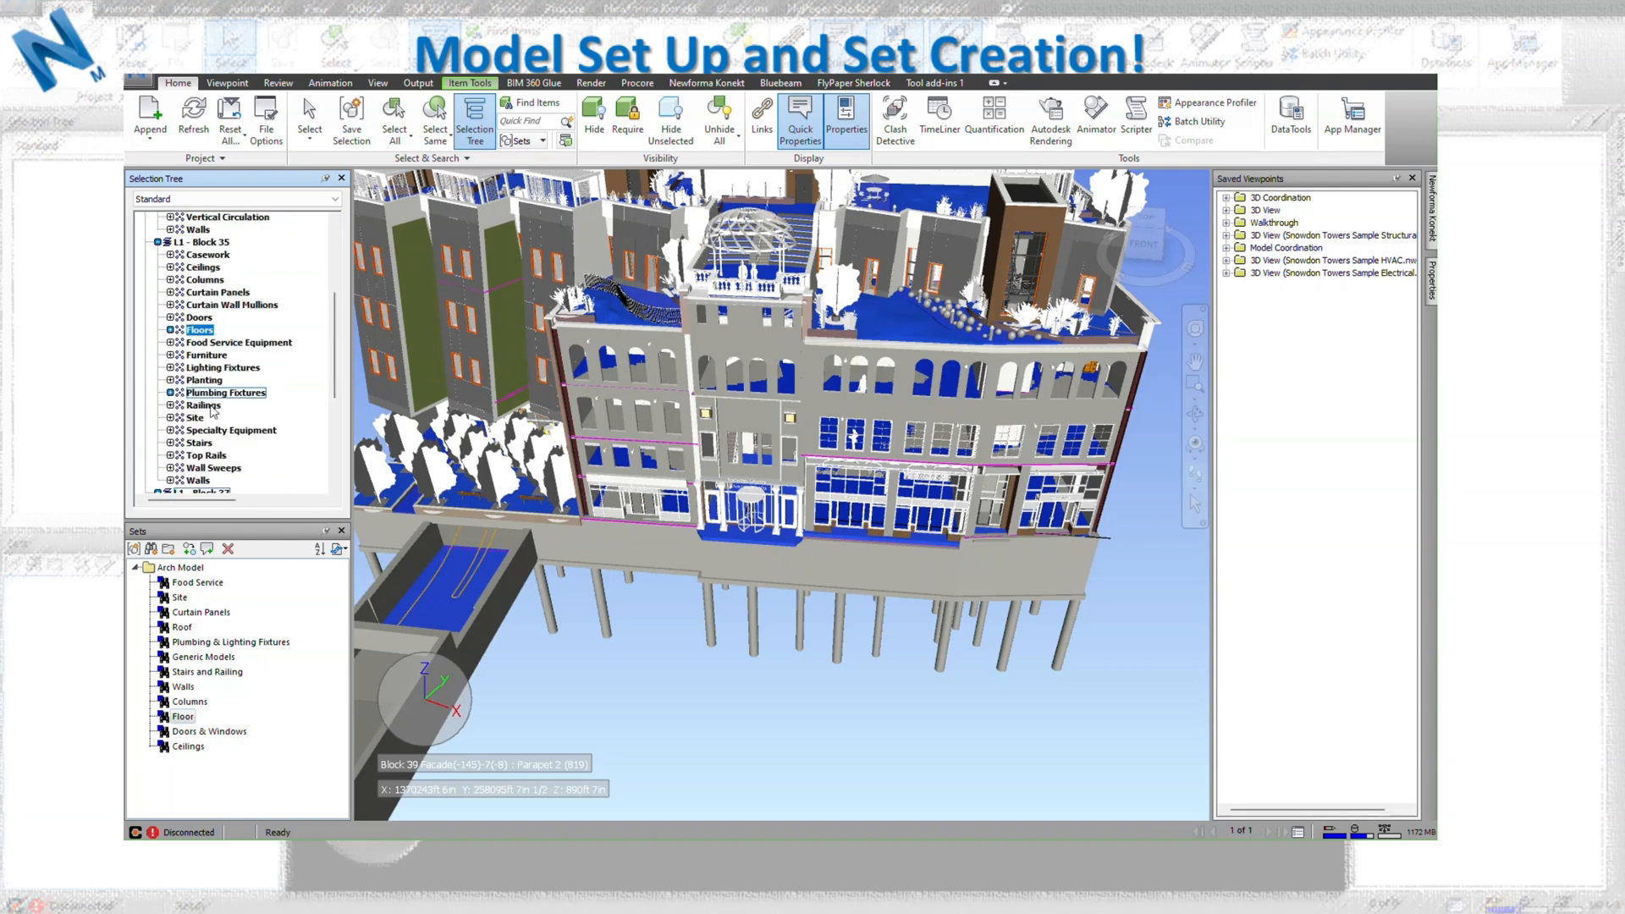
scroll(213, 460, down, 3)
scroll(212, 460, down, 2)
click(160, 405)
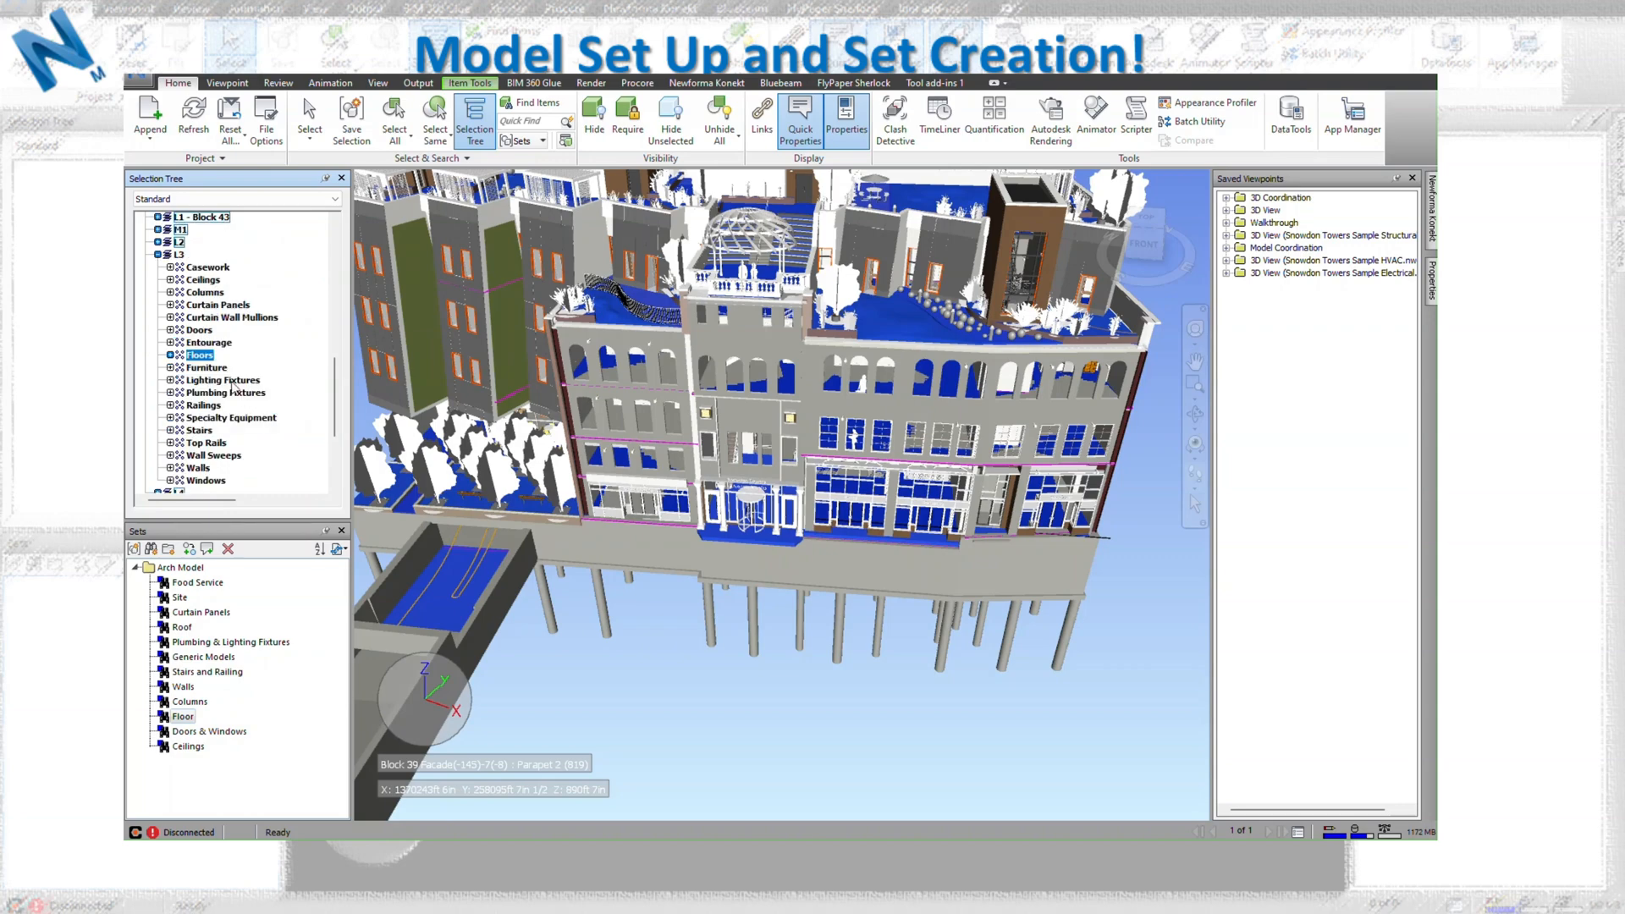
scroll(210, 381, down, 2)
scroll(180, 438, down, 2)
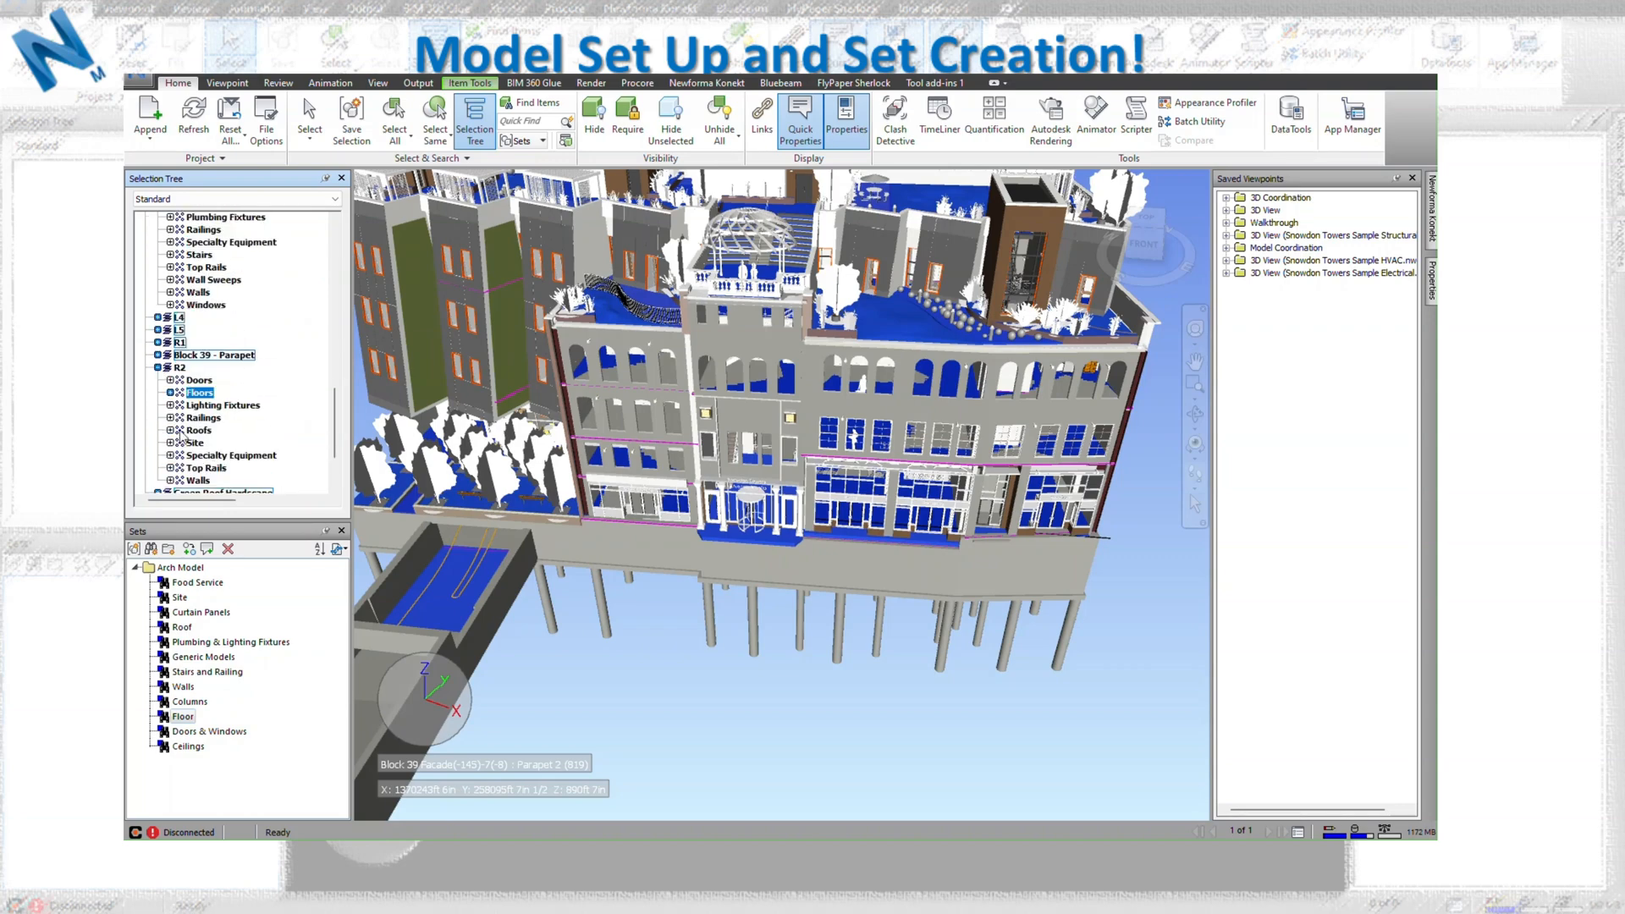
click(260, 700)
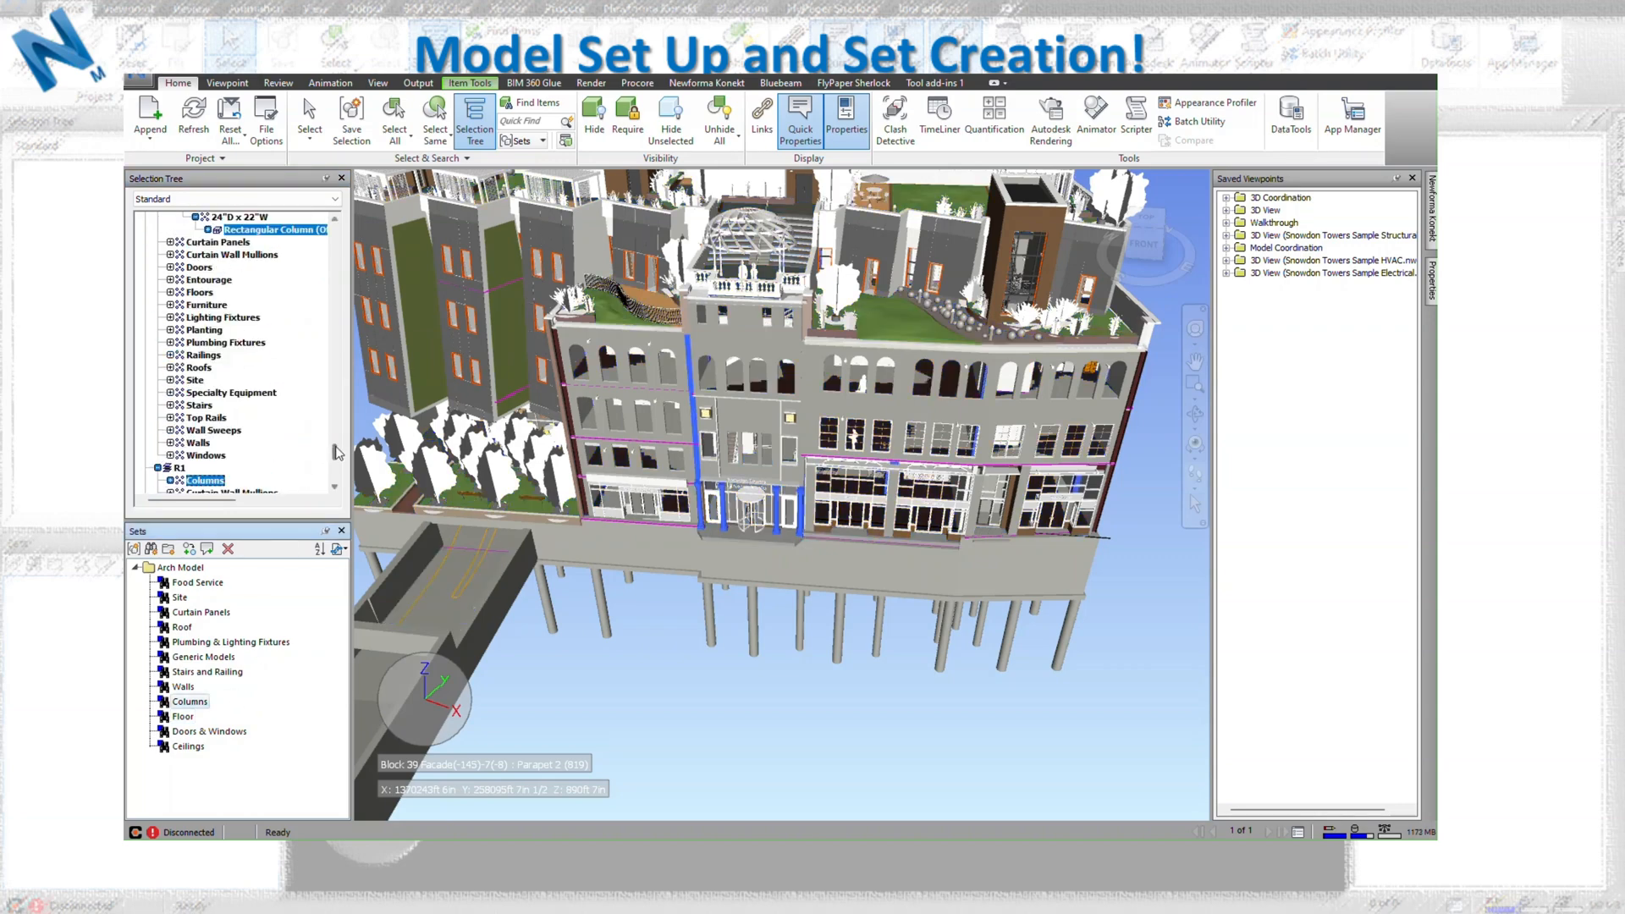
Collapse the Architectural model, expand the Structural model down to Elevator Pit, and collapse the Arch Model folder.
drag(337, 452, 327, 222)
click(146, 217)
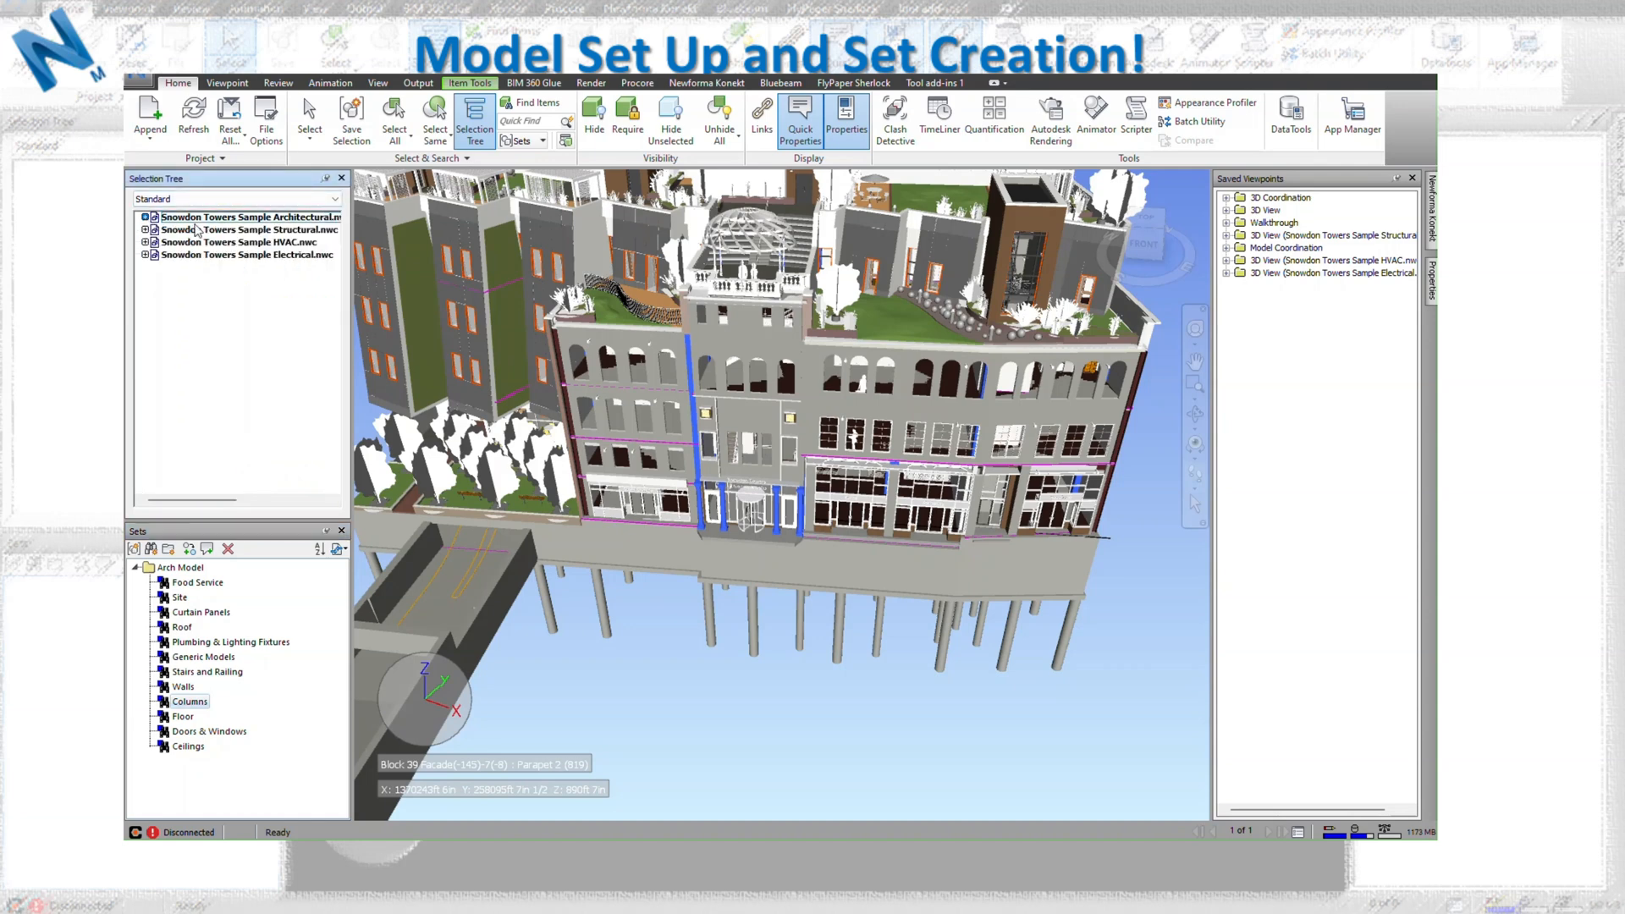
click(226, 231)
click(145, 230)
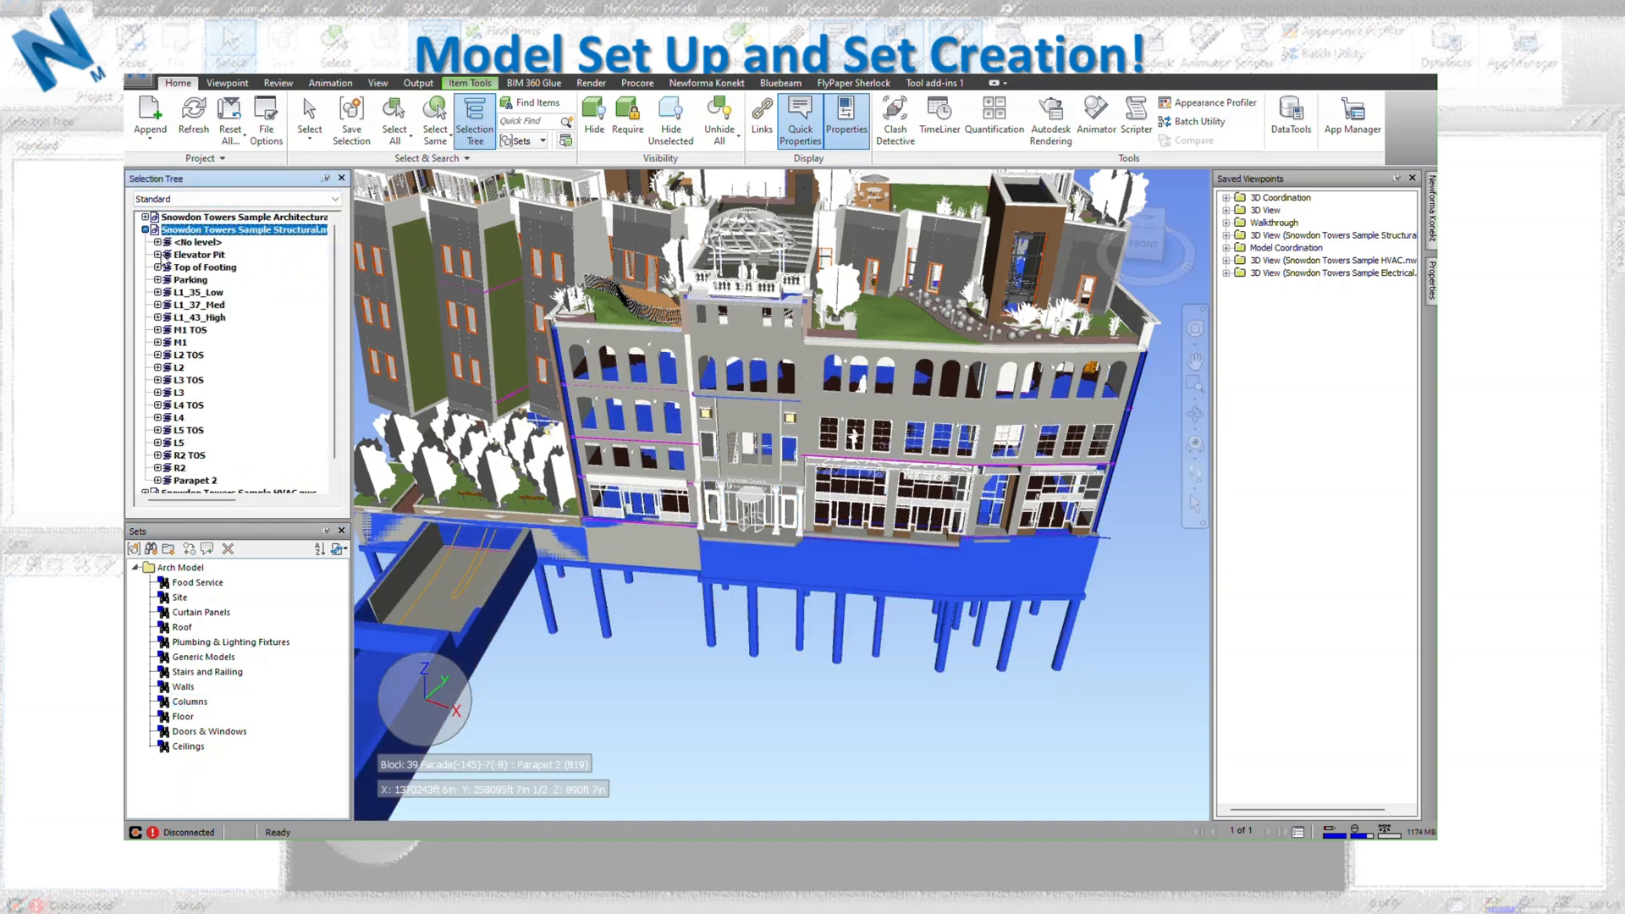
click(159, 255)
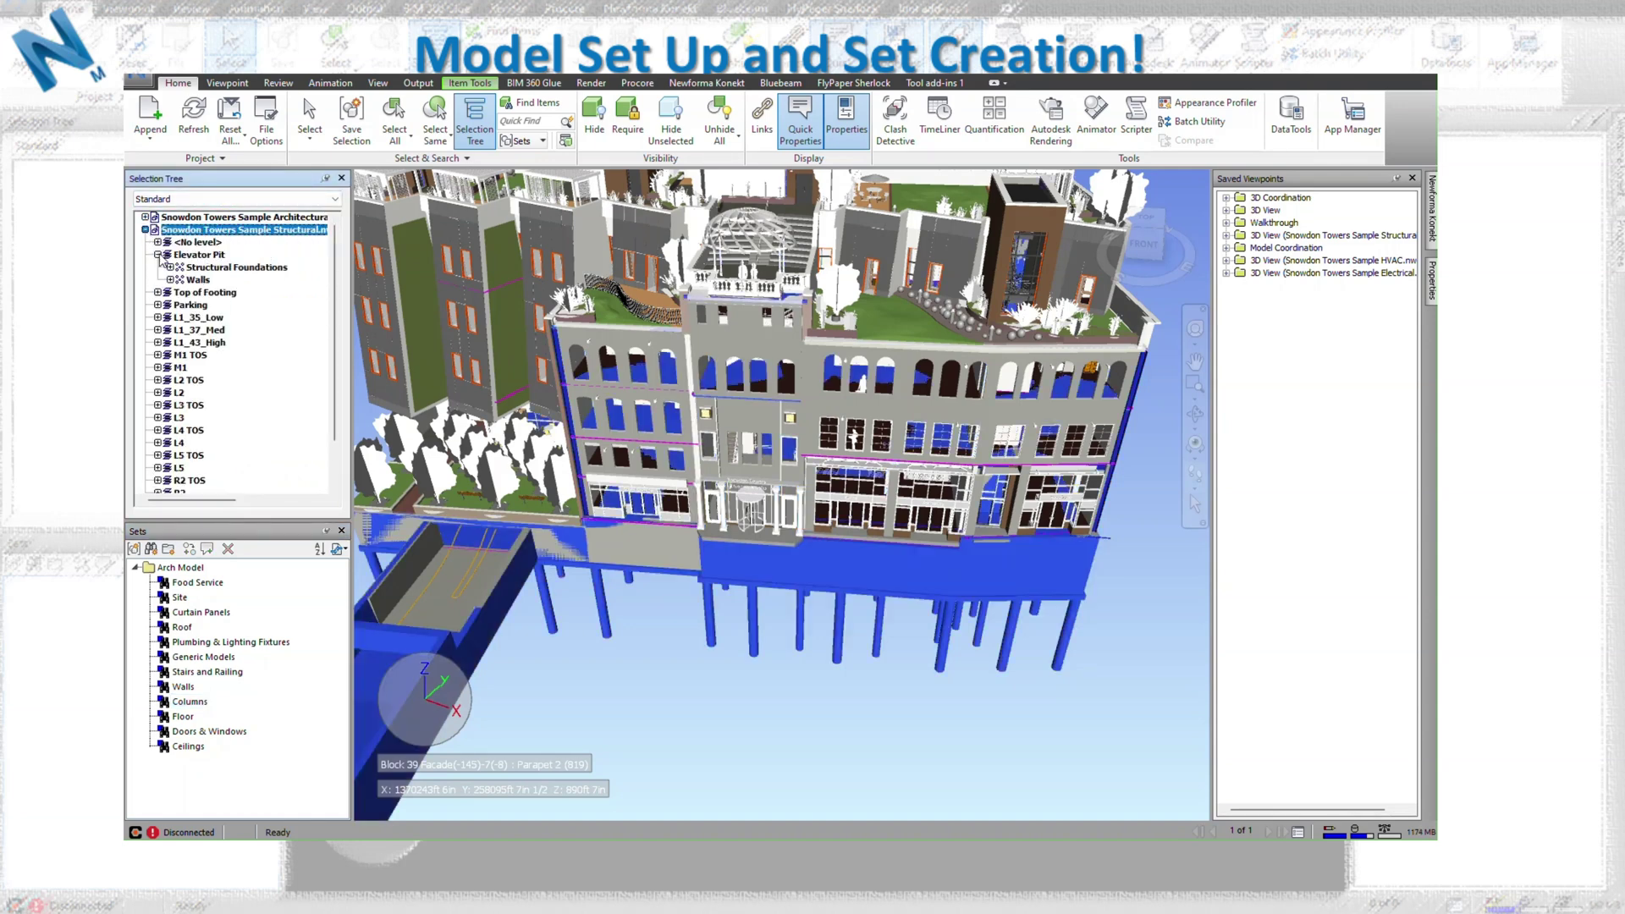
click(137, 568)
Create a new sets folder named Struct Model and bring up Find Items.
right_click(181, 602)
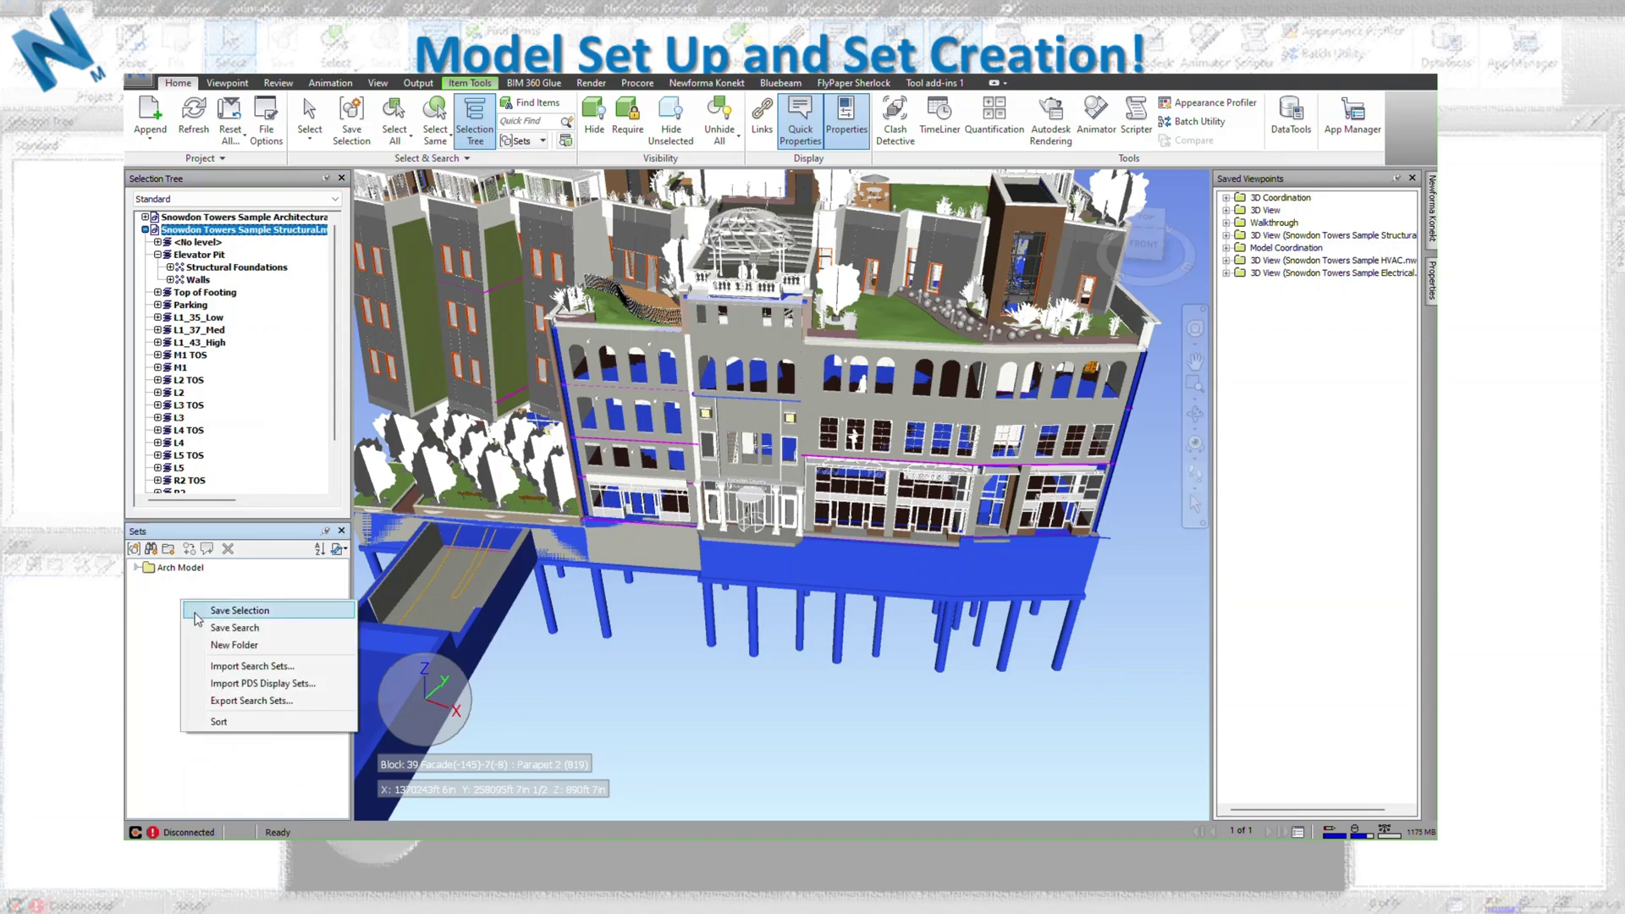
click(223, 643)
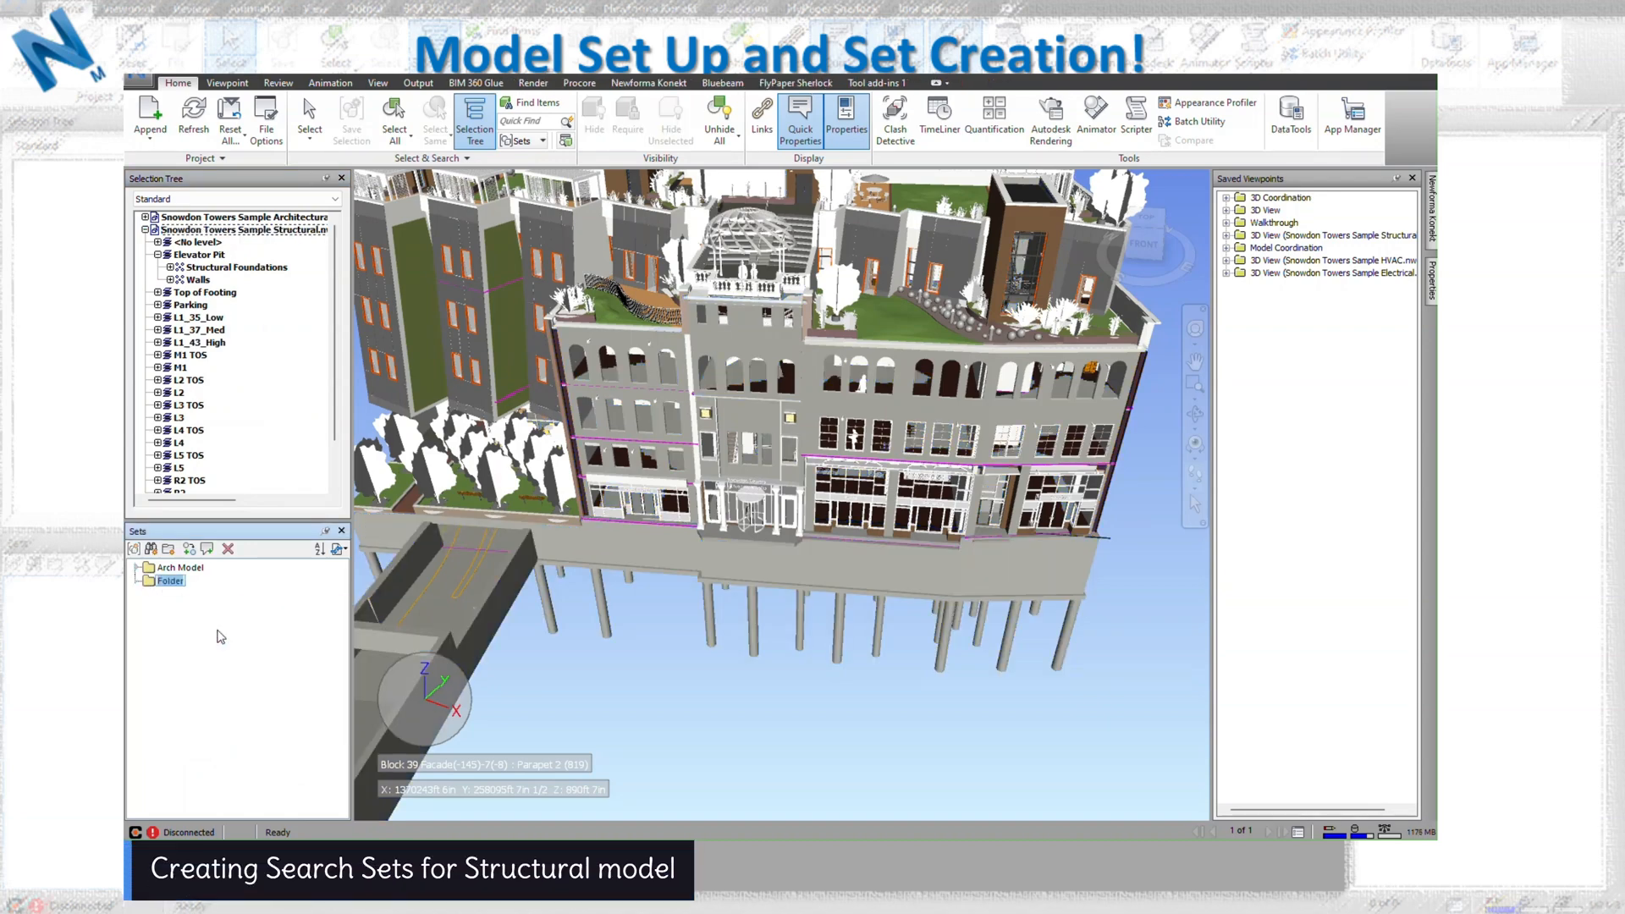
text(Struct M)
key(Return)
click(529, 103)
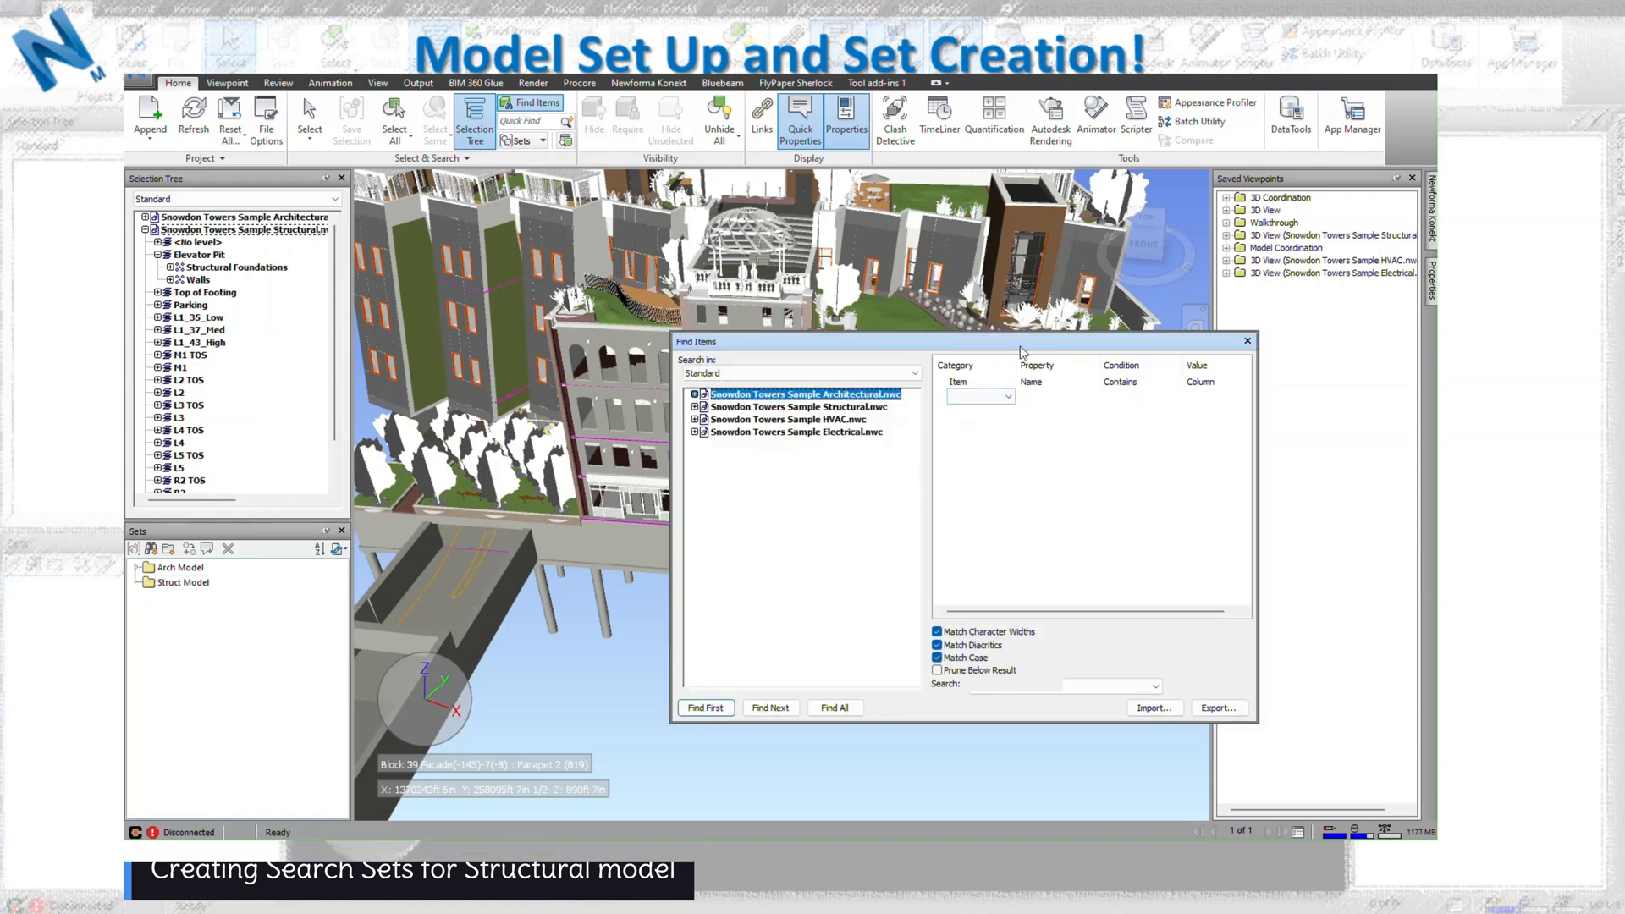
Search the Structural model for Item Name Contains Walls and save it as a Walls search set in Struct Model.
drag(1016, 342, 946, 349)
click(788, 414)
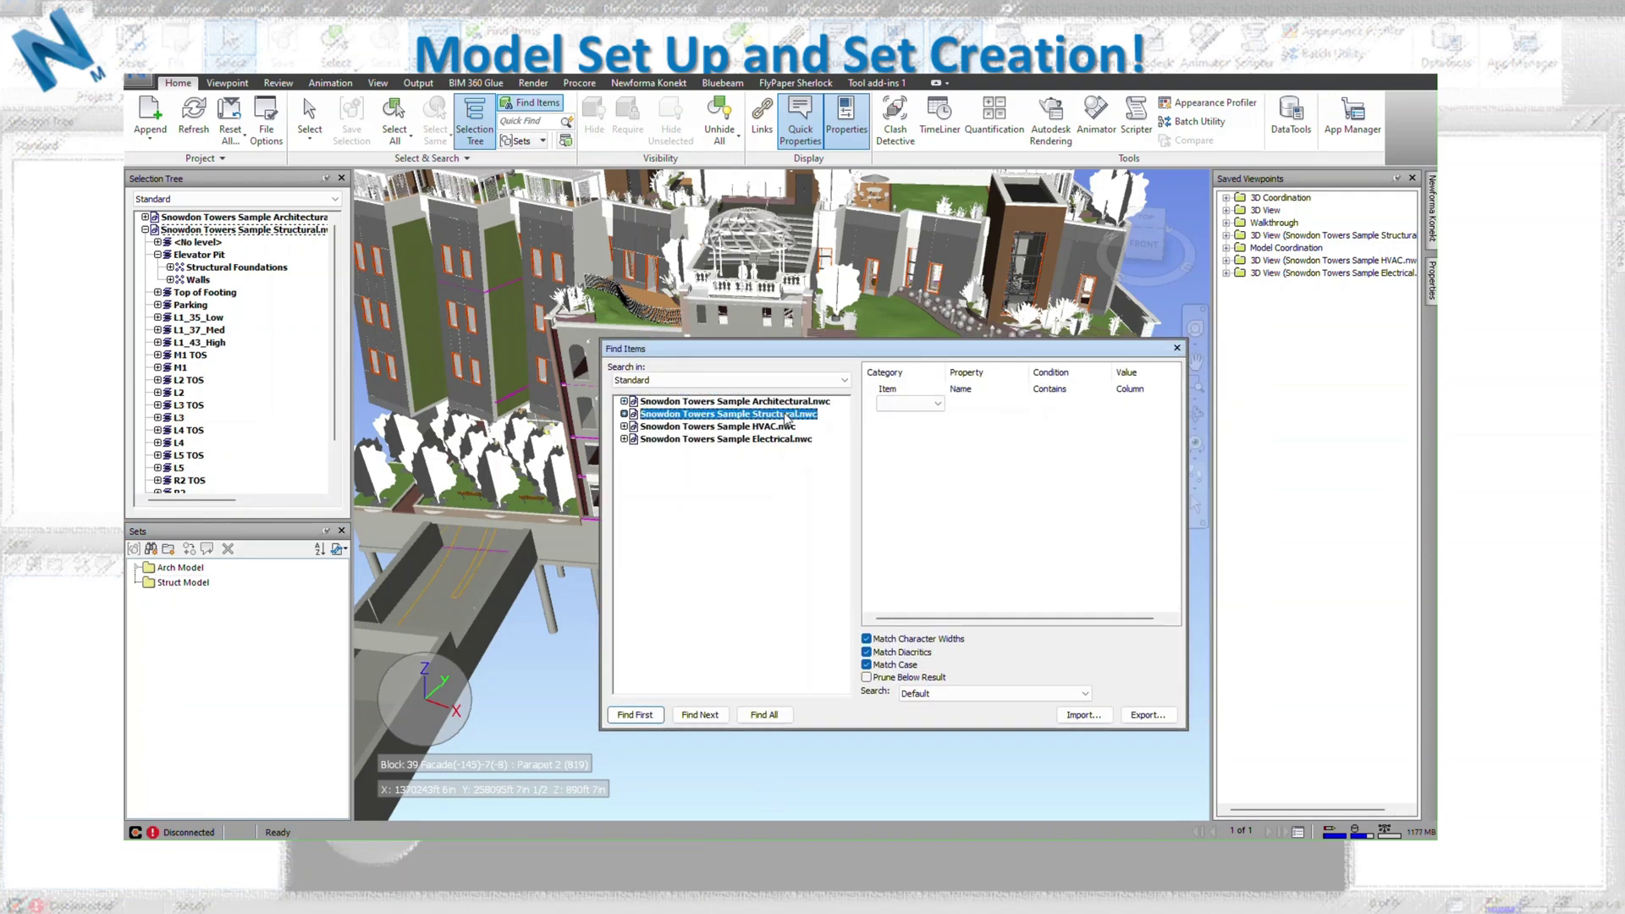
click(893, 404)
click(1124, 404)
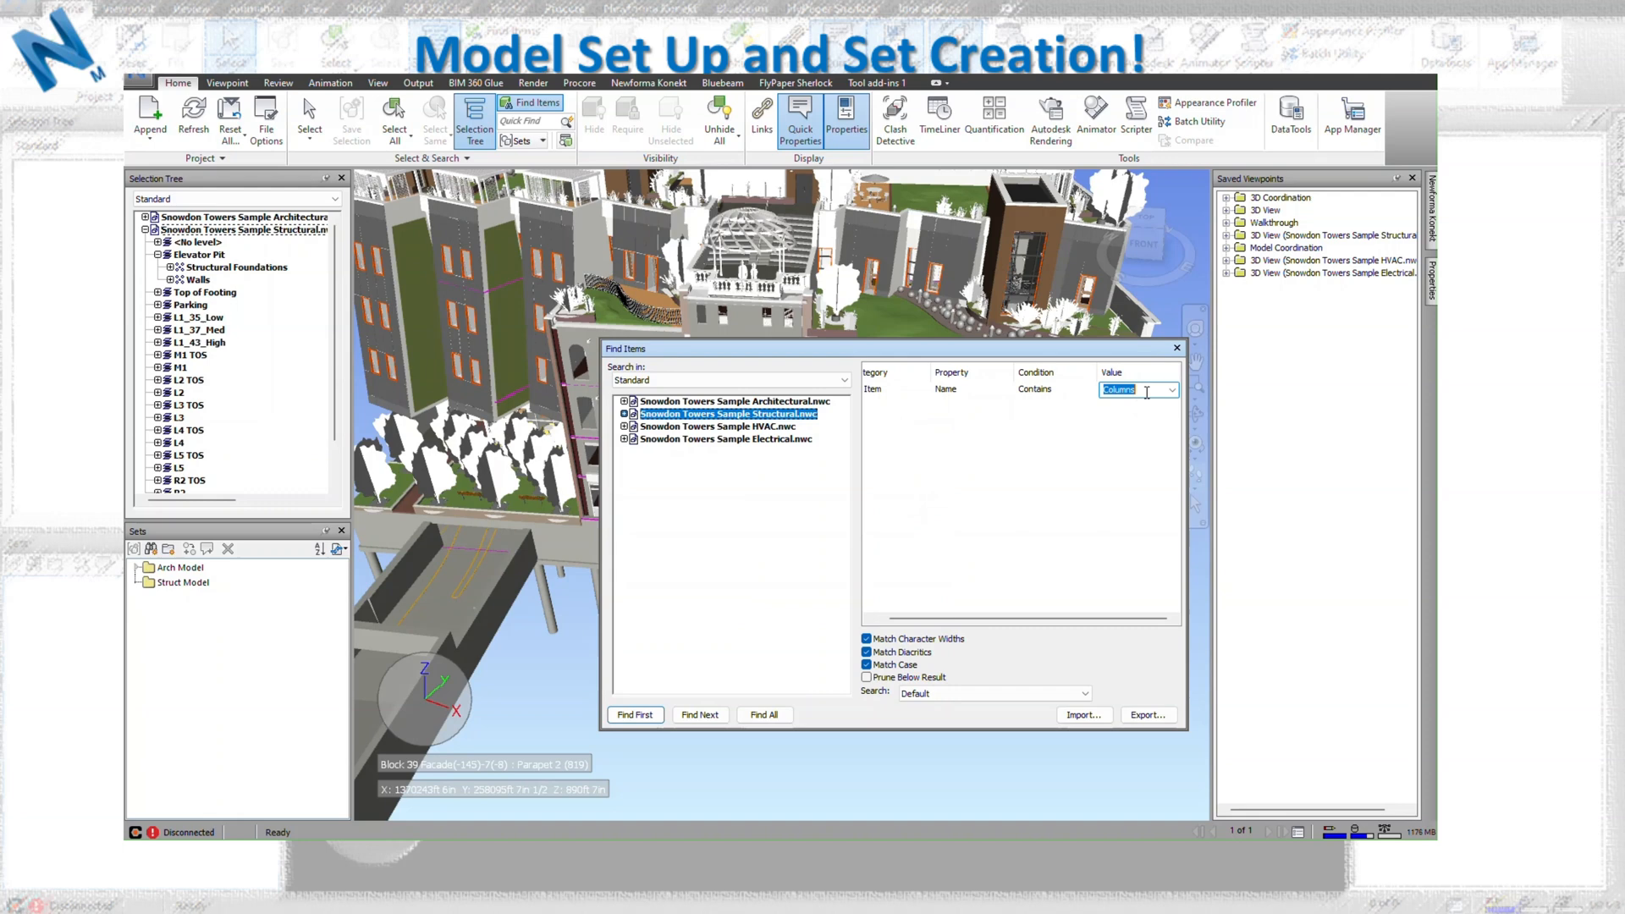
text(Walls)
click(762, 715)
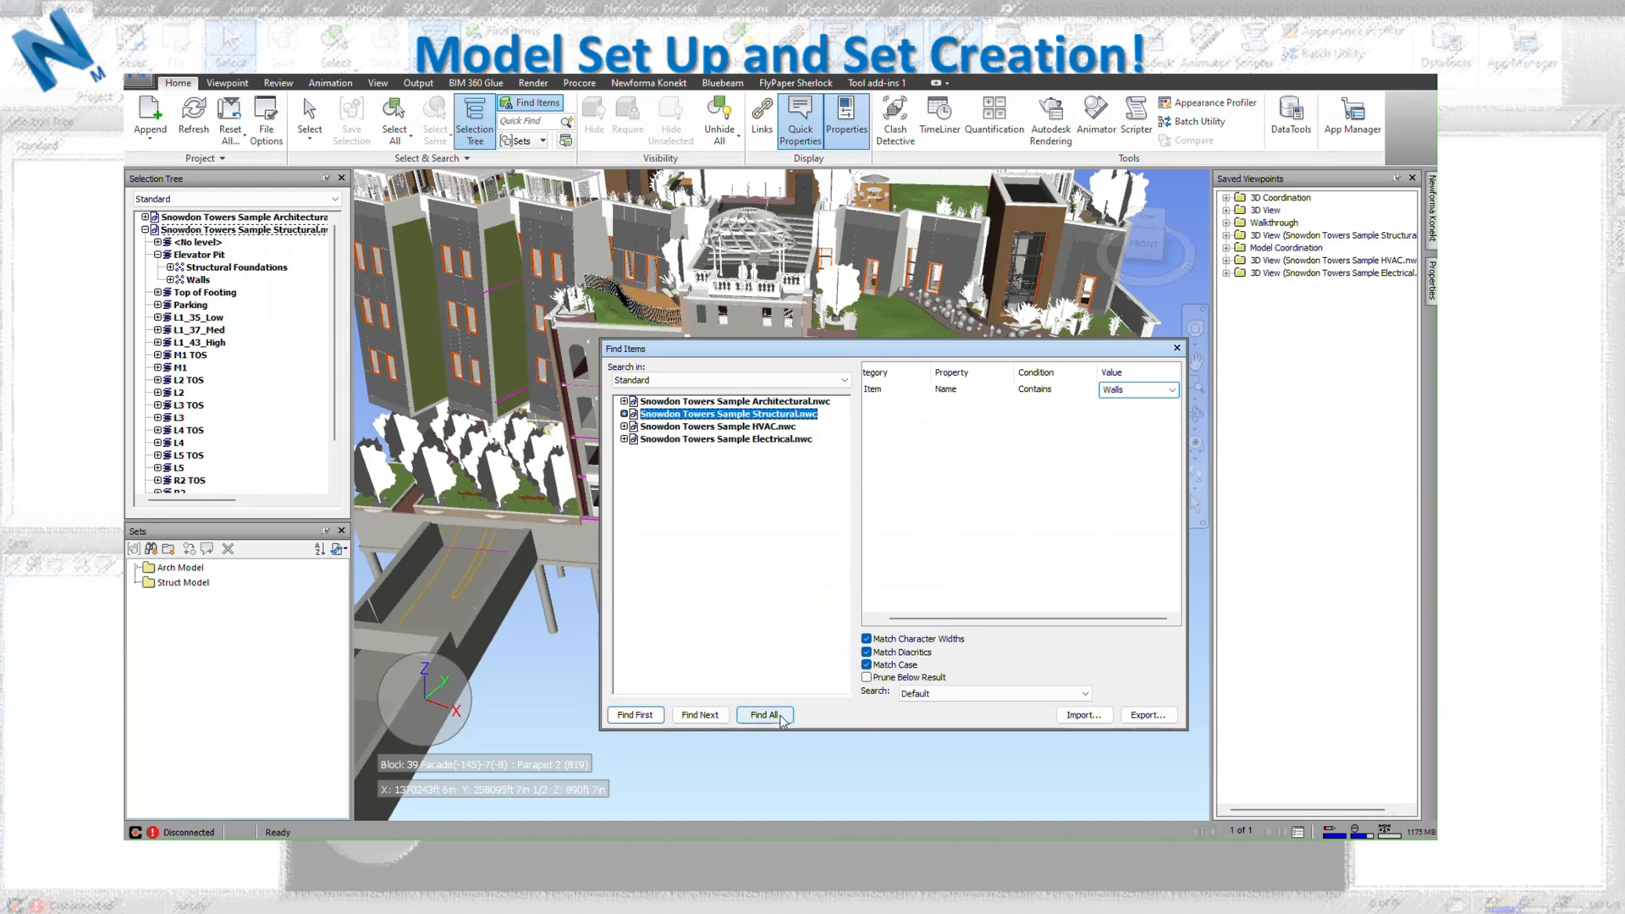
right_click(188, 584)
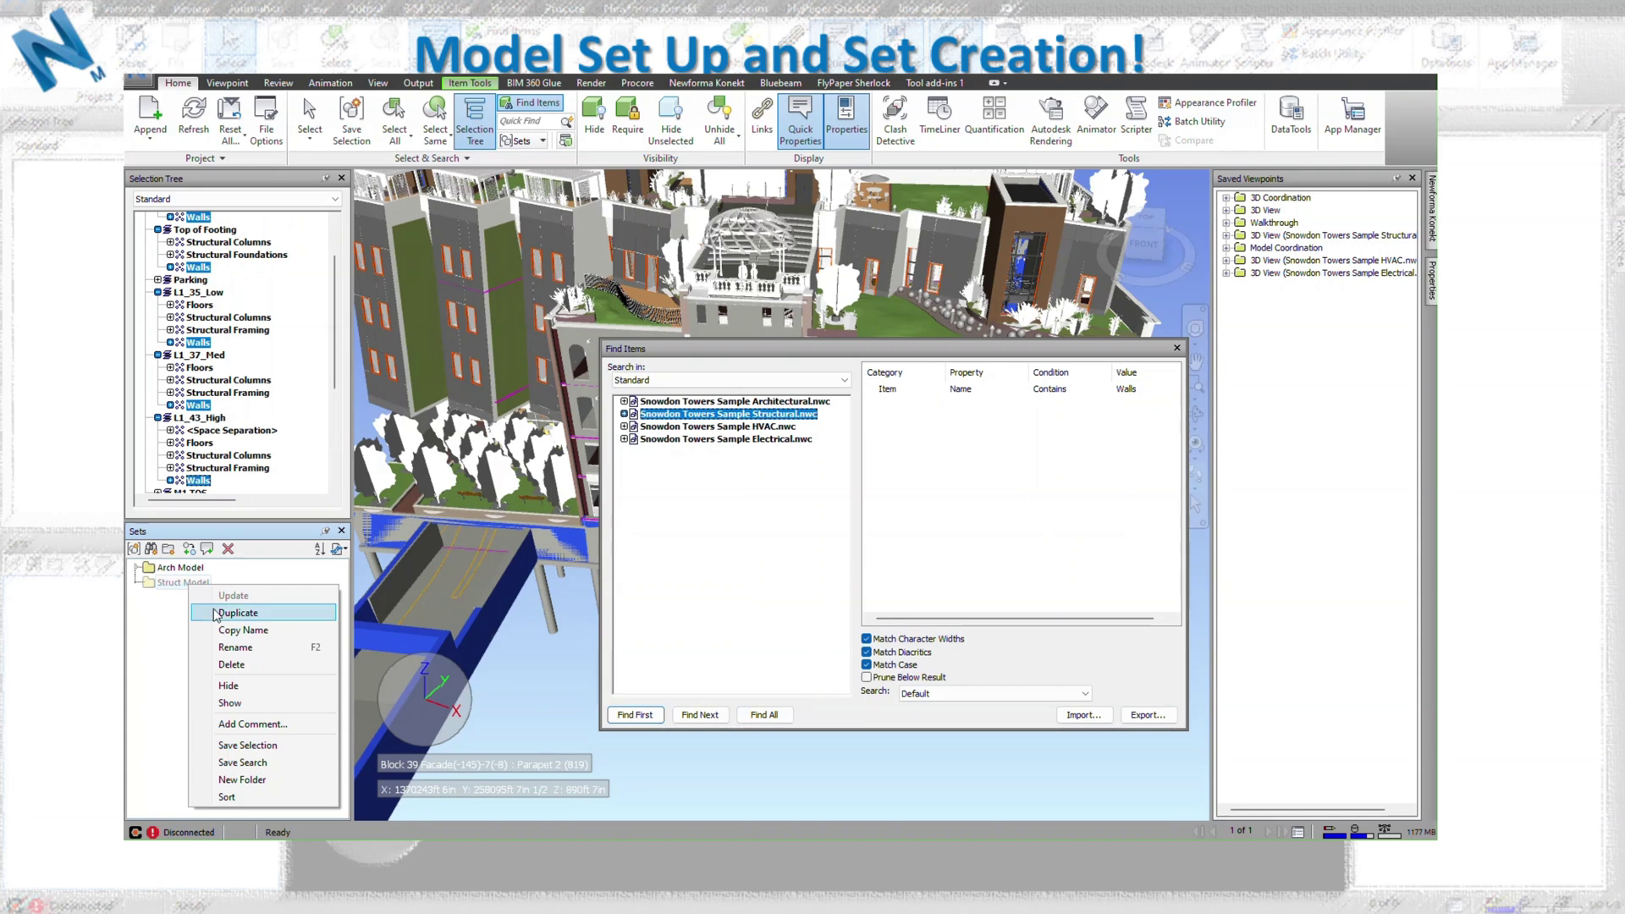
click(254, 762)
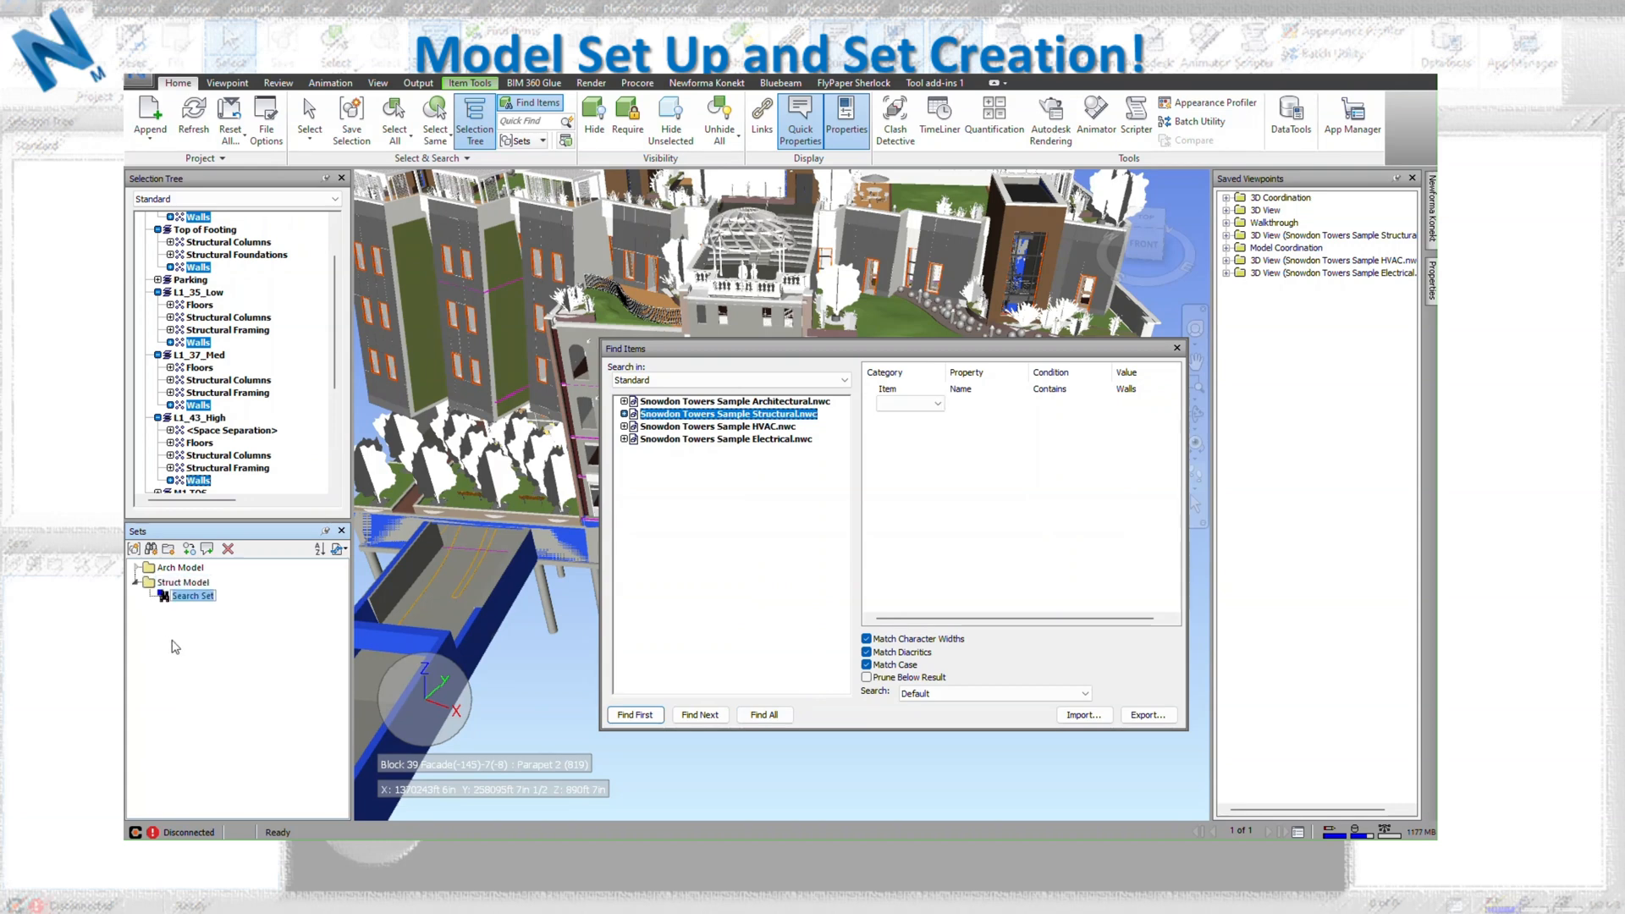
text(Walls)
Find all items whose name contains Floors and save them in Struct Model as the Floors set.
click(1136, 390)
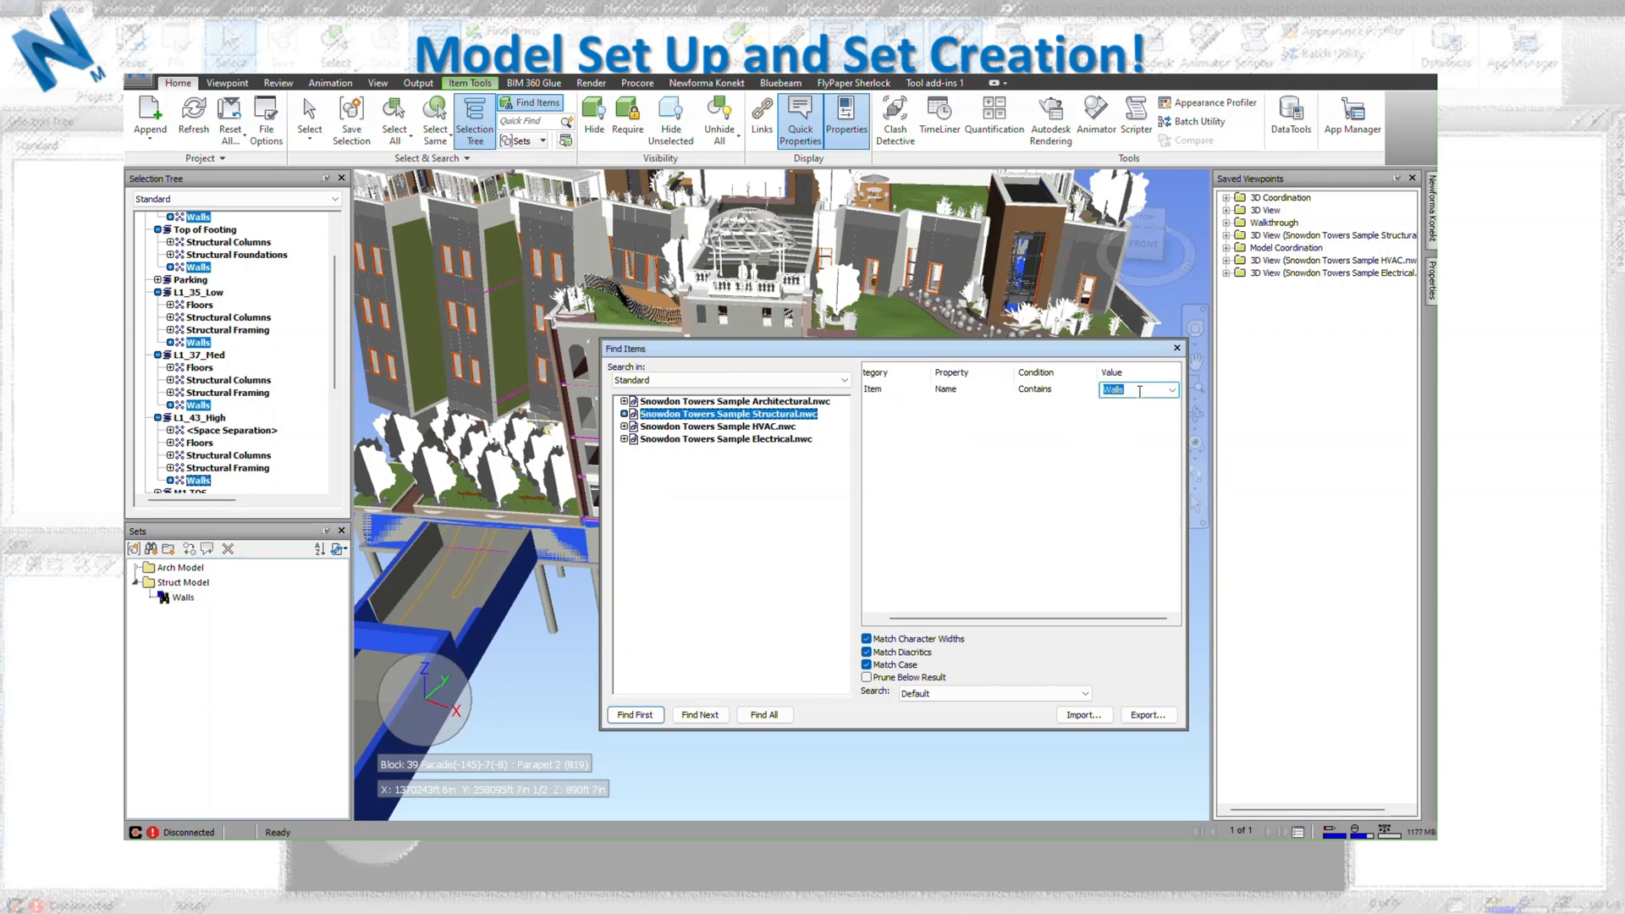
text(Floors)
click(762, 714)
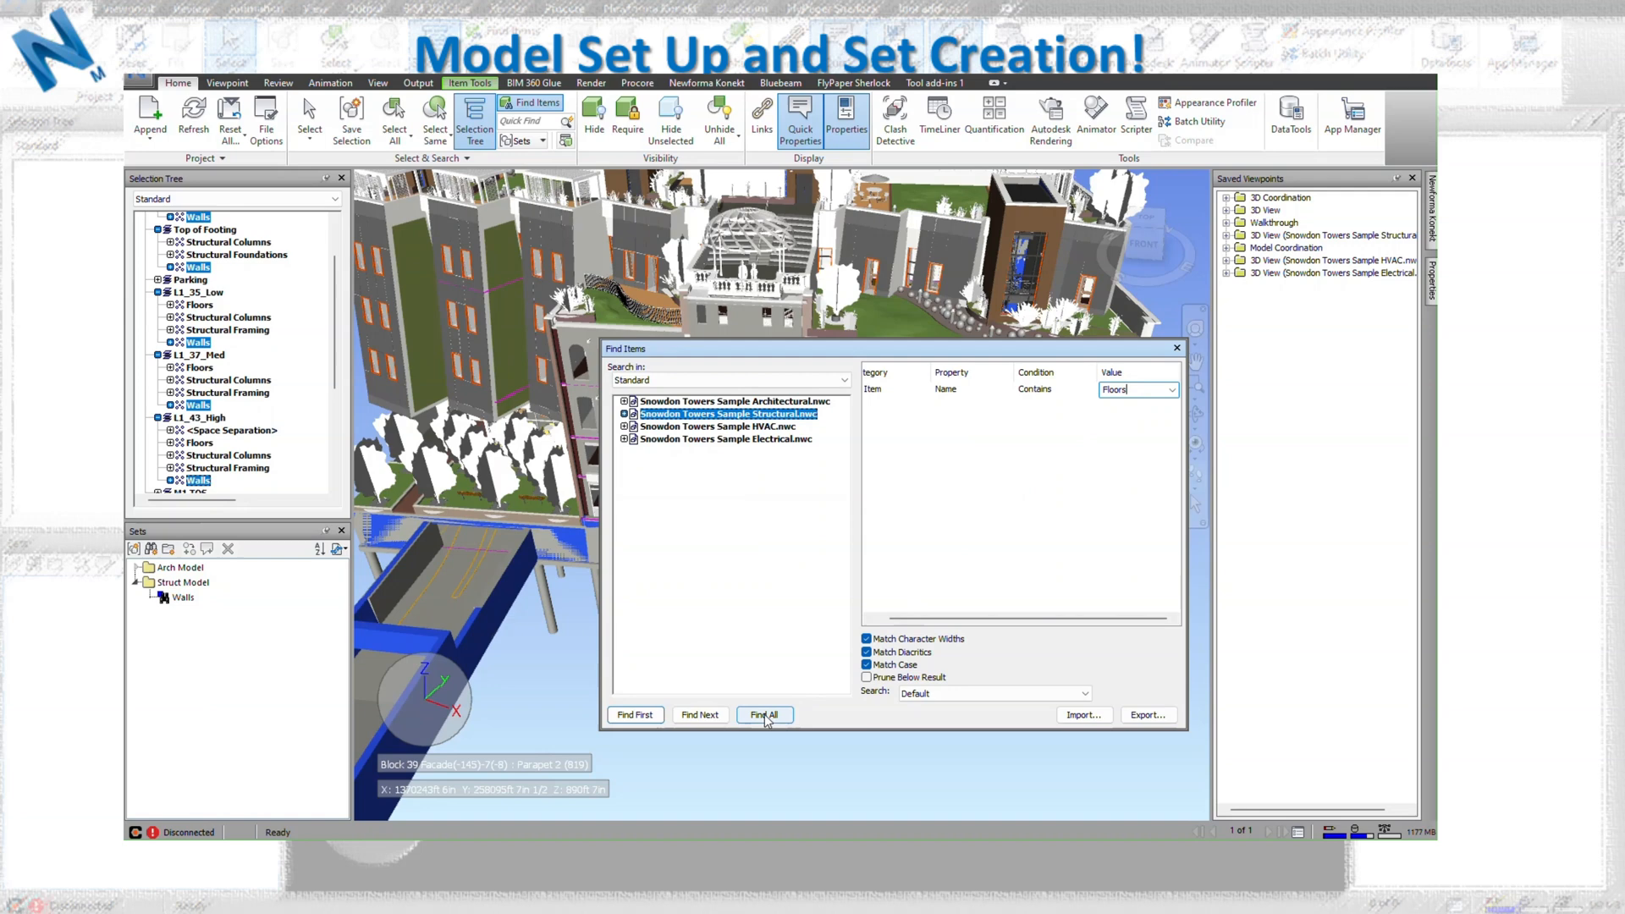
right_click(190, 584)
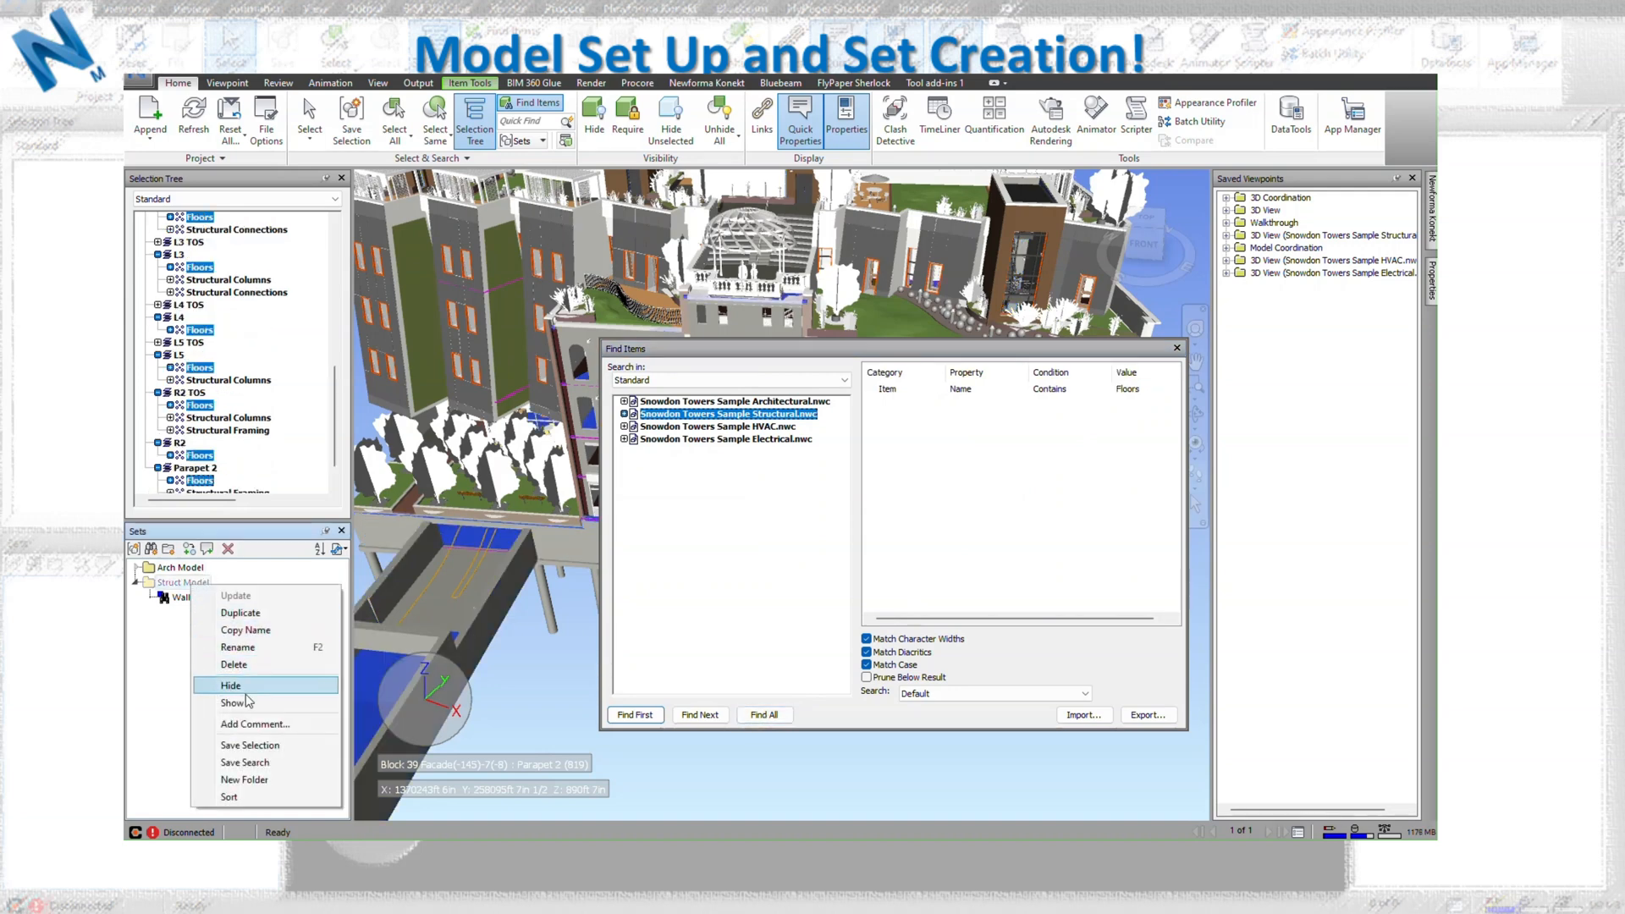
click(254, 761)
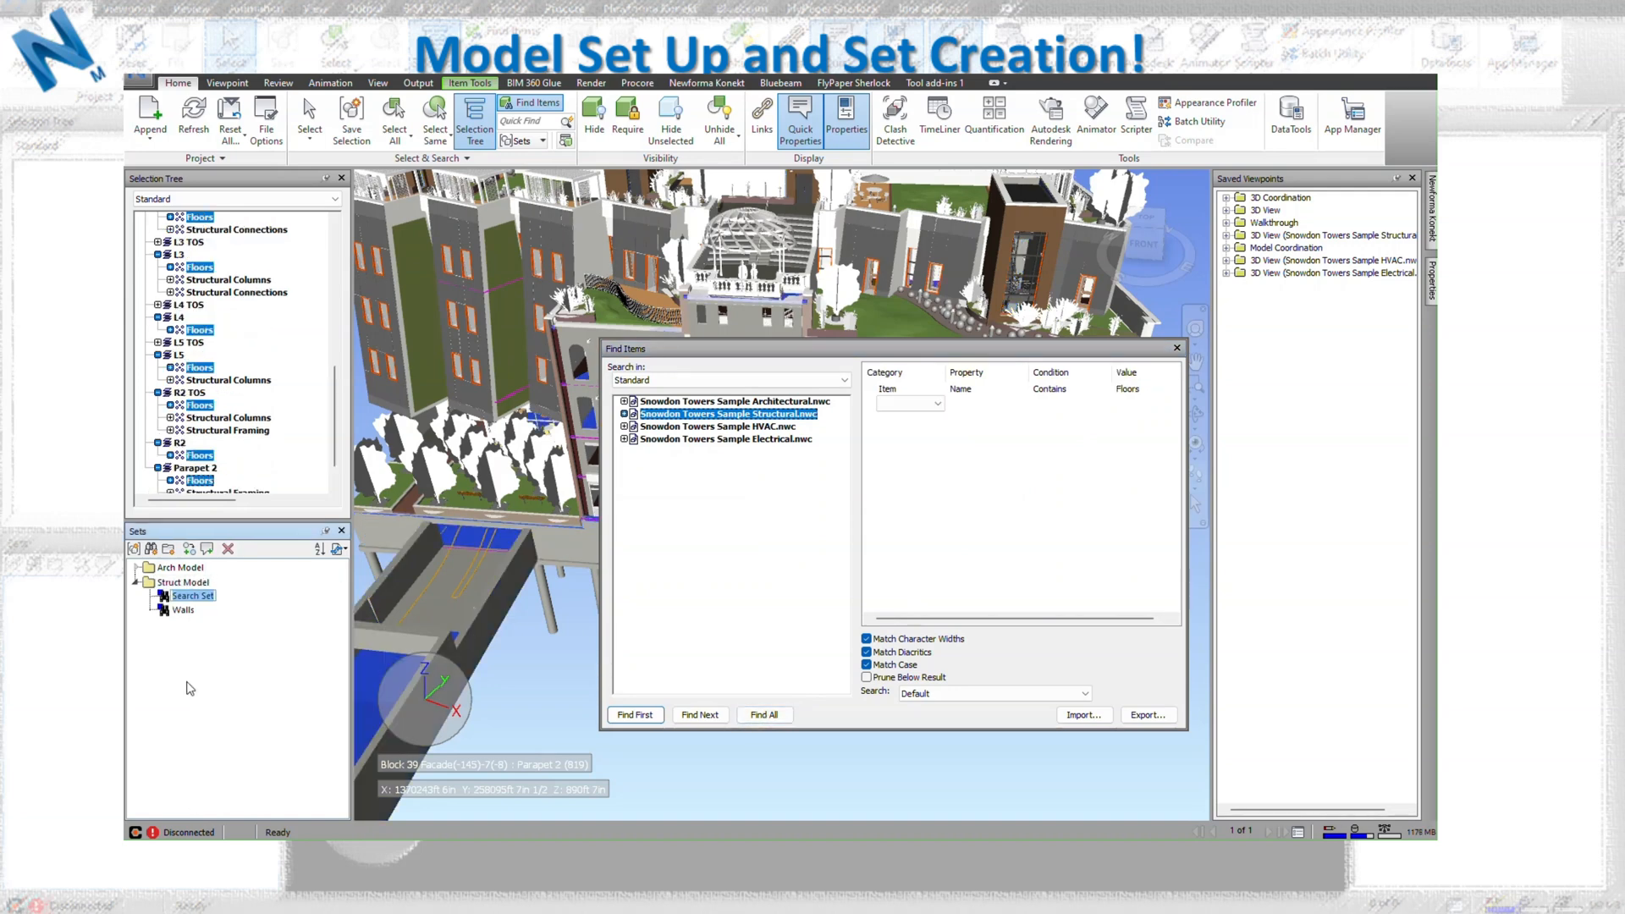
text(Floors)
key(Return)
click(1134, 392)
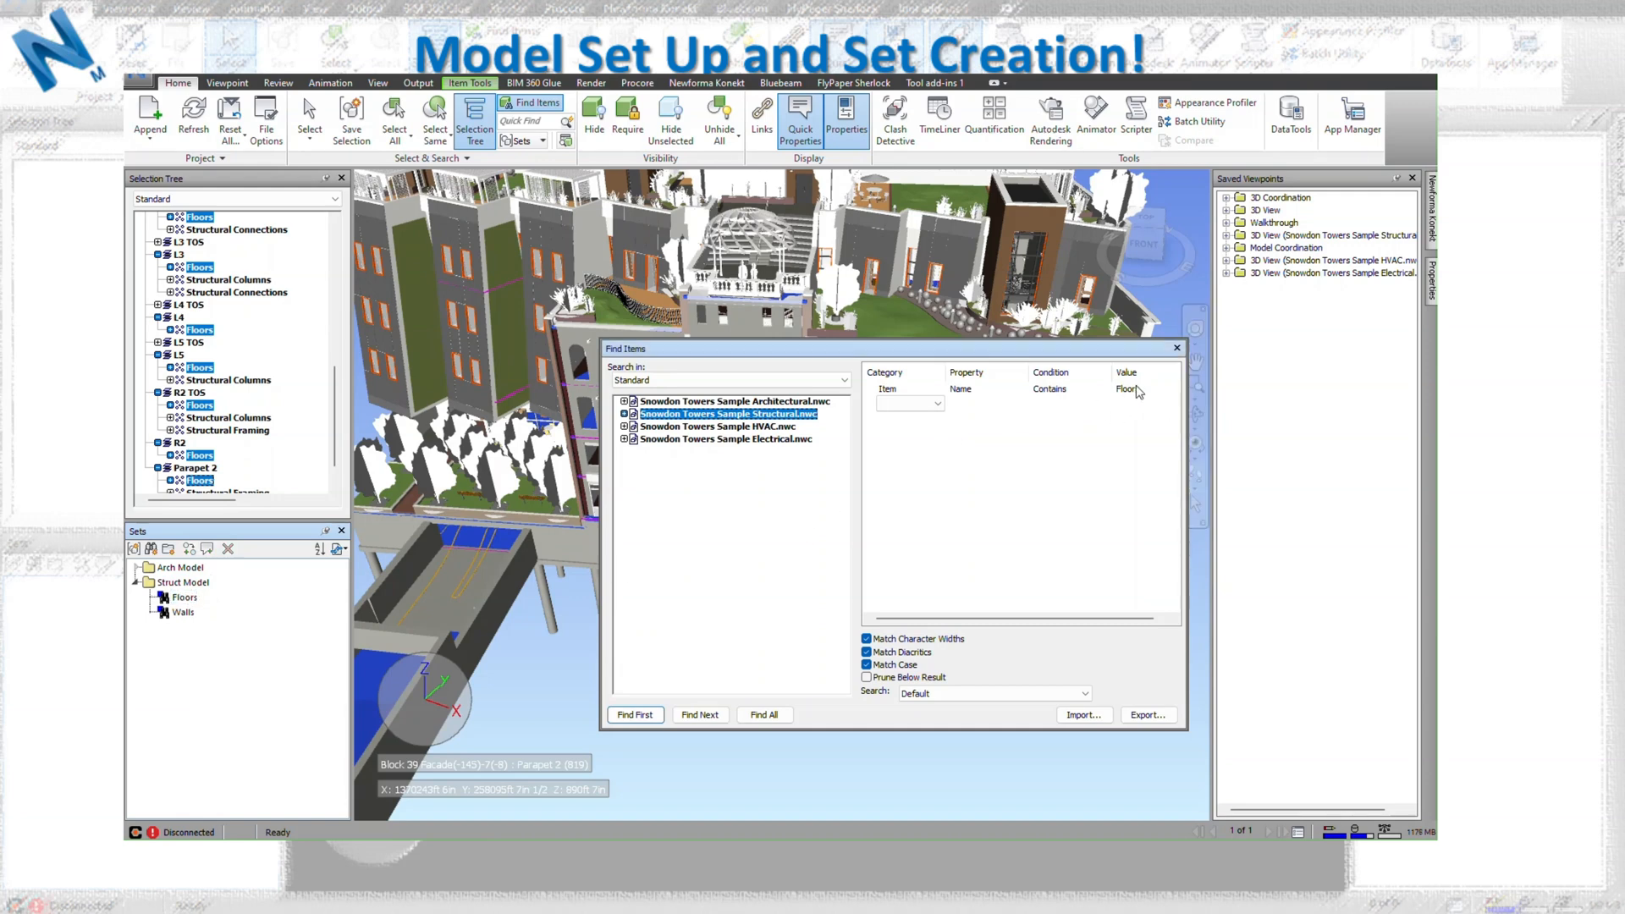
text(Structural Co)
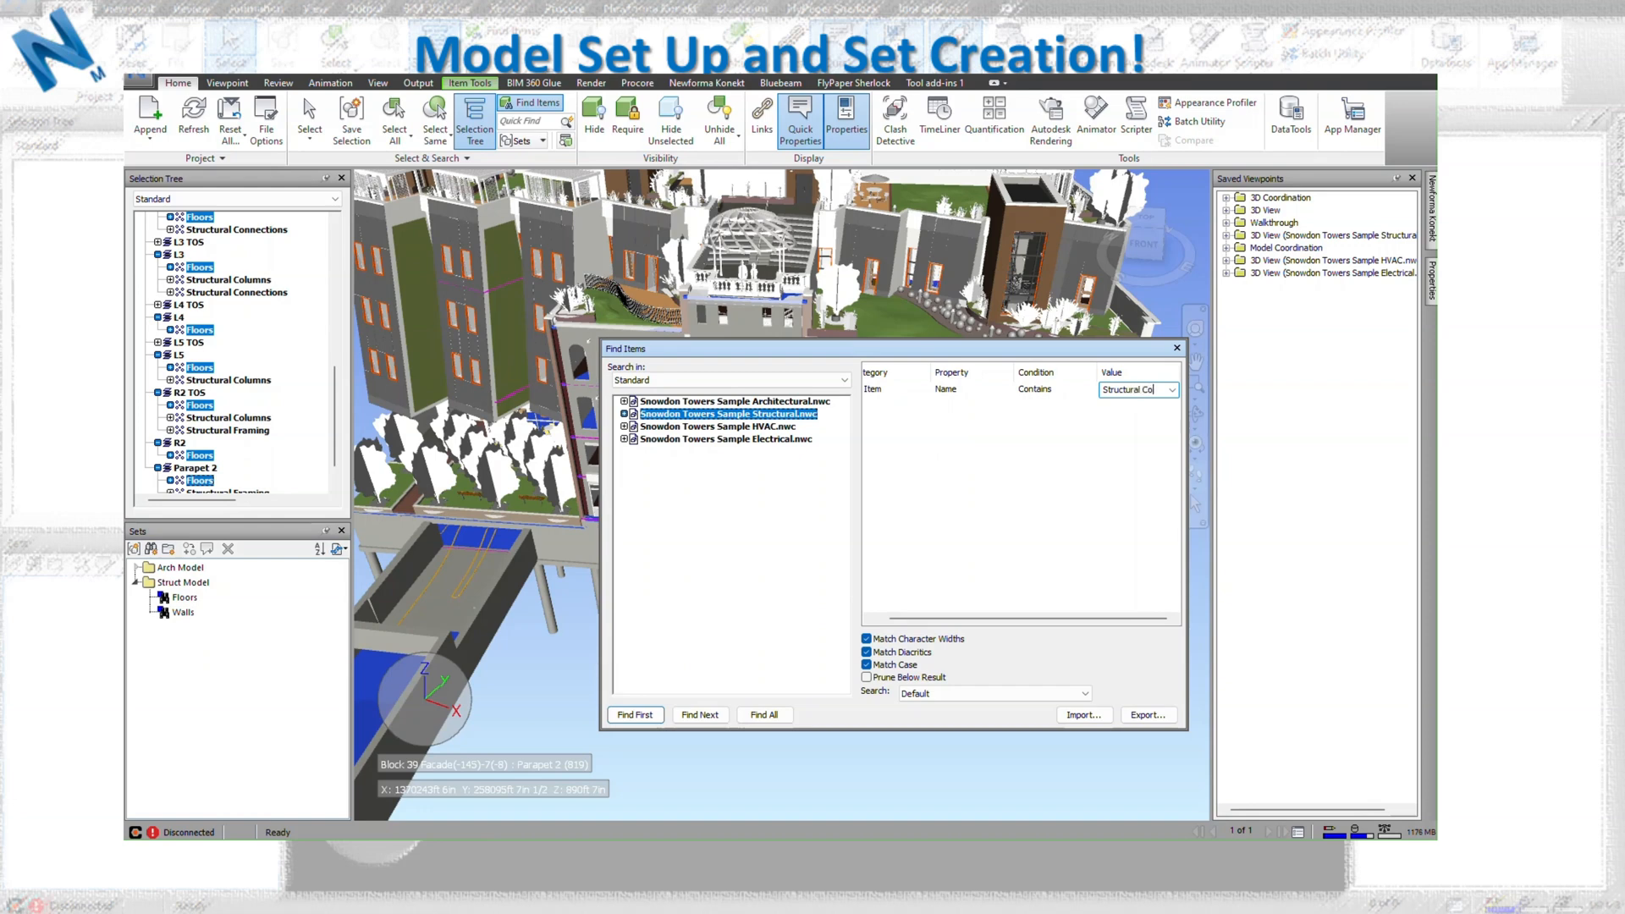
text(umns)
Add a second condition: Item Name contains Structural Framing, alongside Structural Columns.
click(873, 403)
click(933, 417)
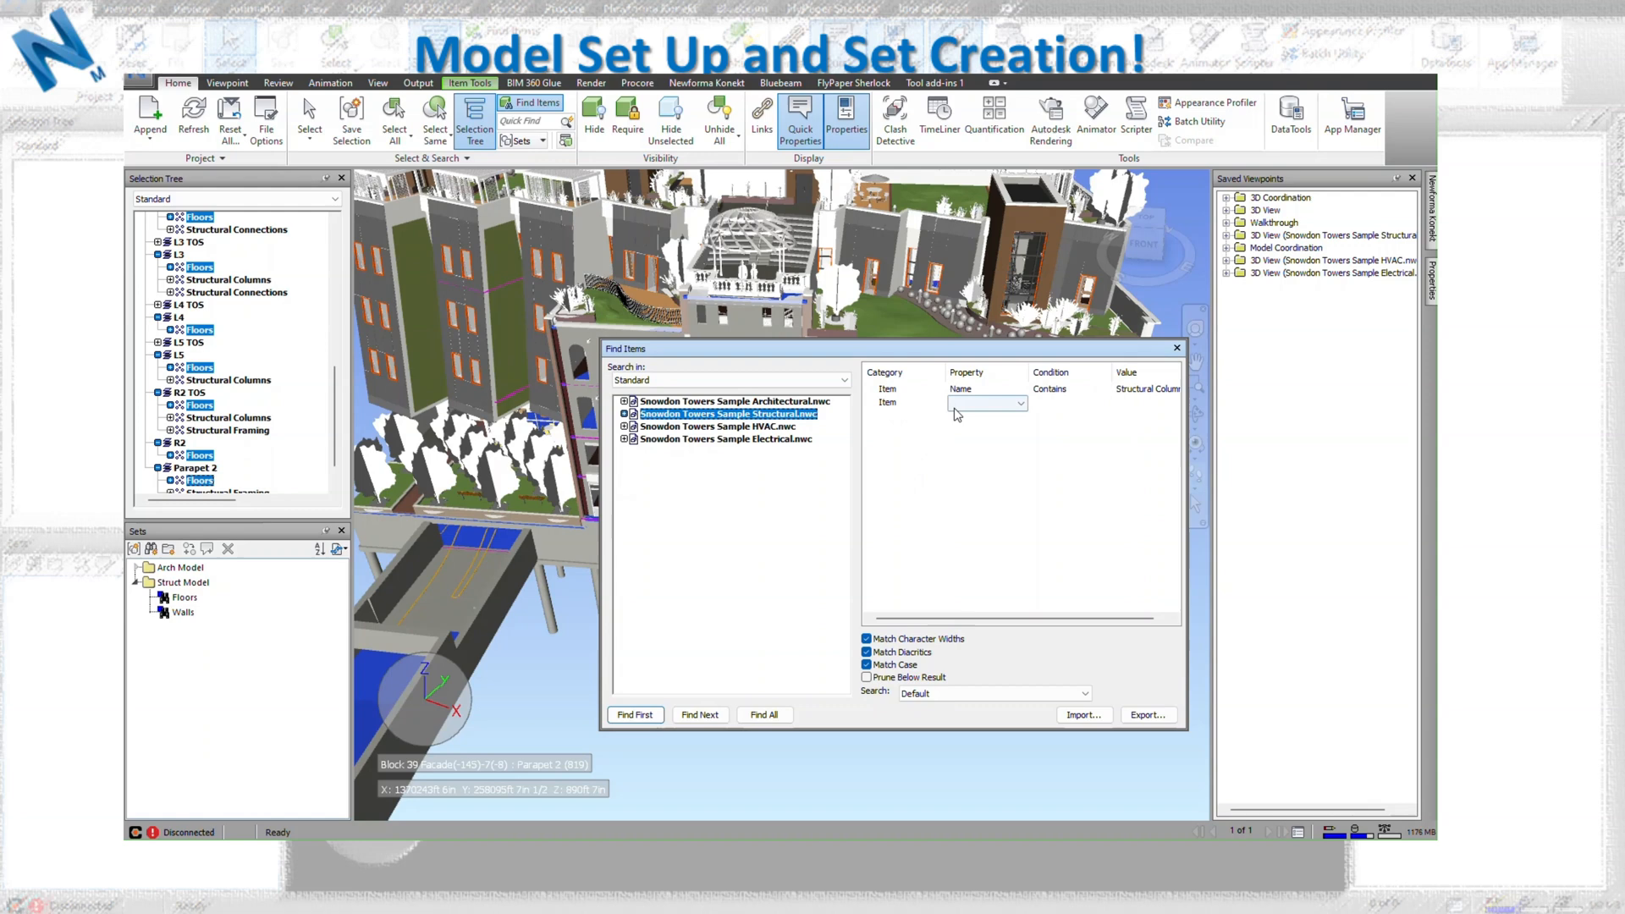
click(965, 431)
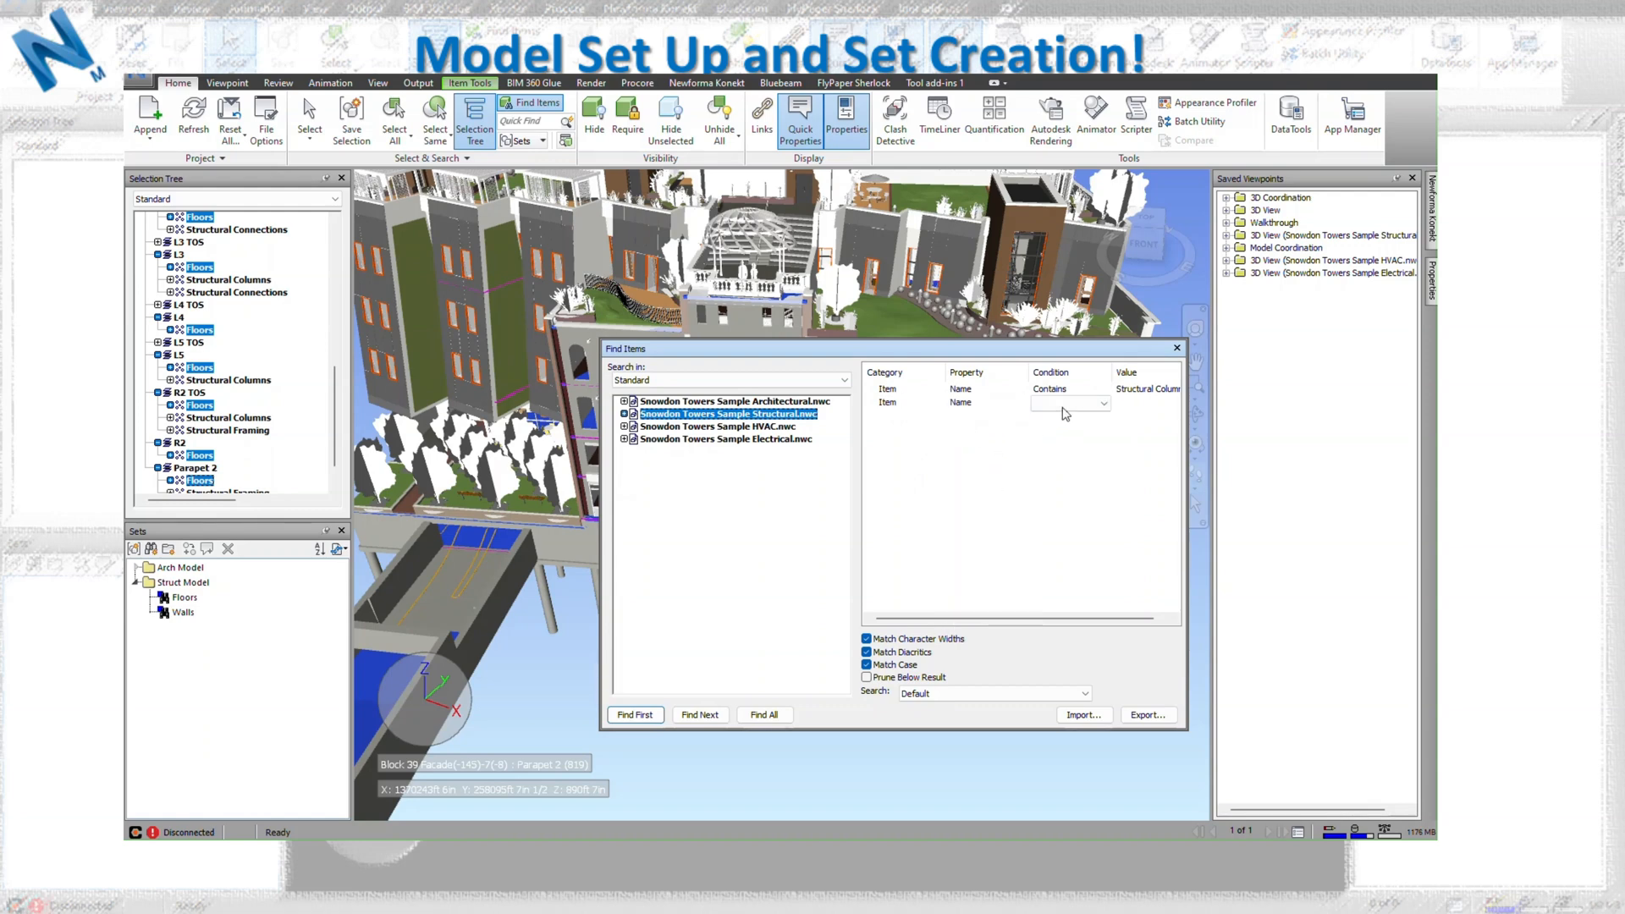
click(1064, 404)
click(1060, 442)
click(1141, 405)
text(Structural Fra)
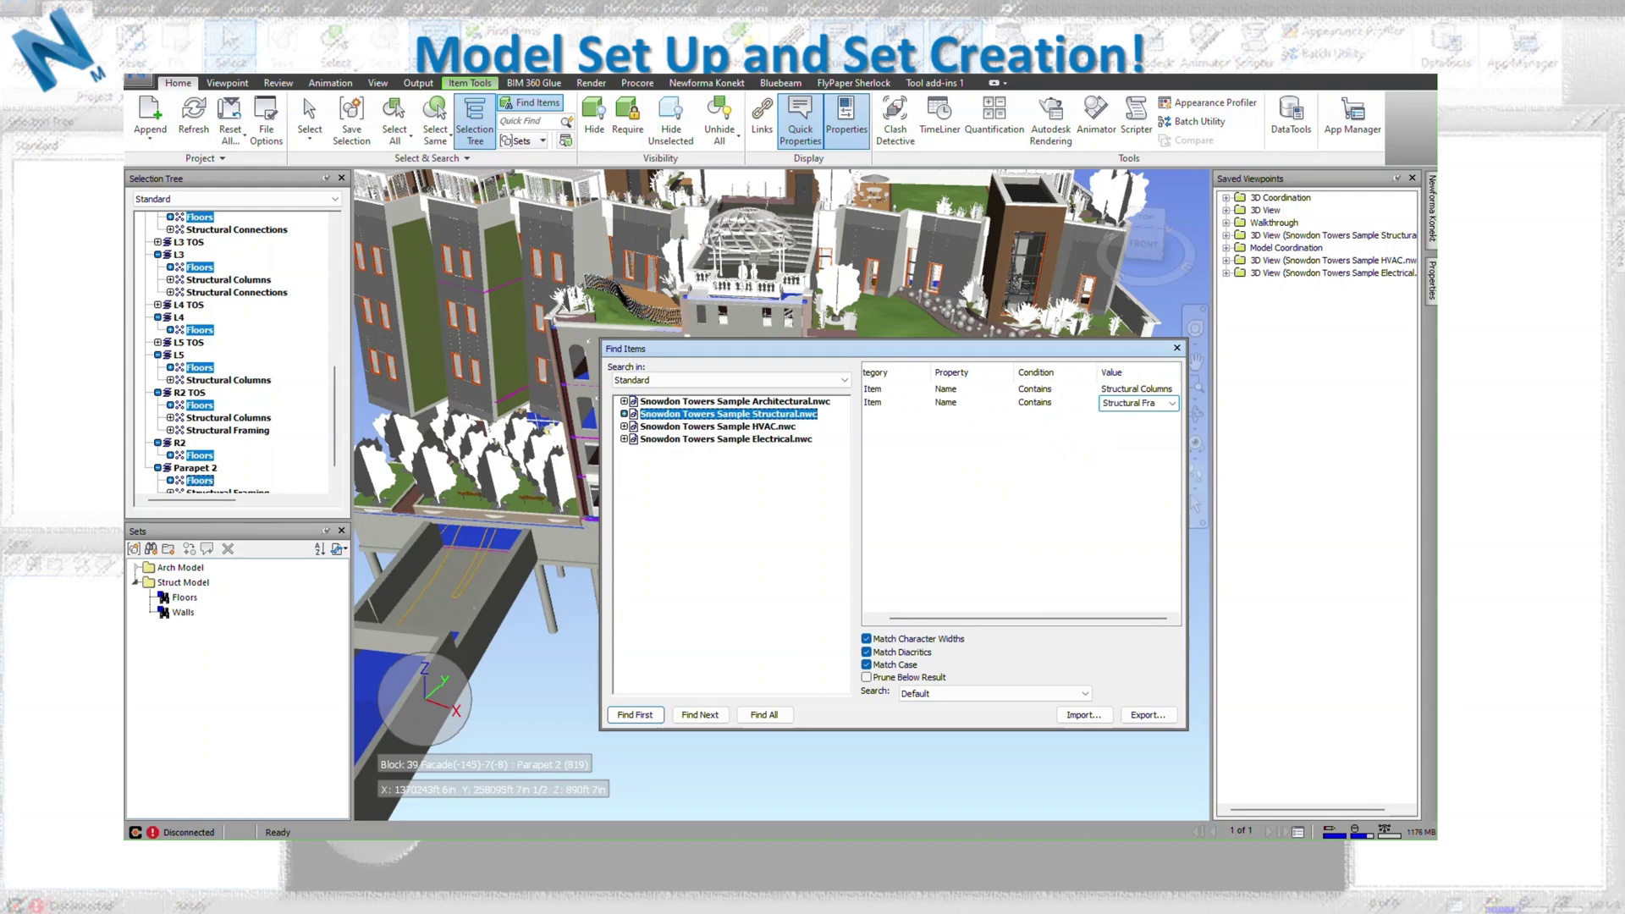
text(m)
text(ing)
Make the framing condition an Or condition and find all matching columns or framing.
right_click(892, 402)
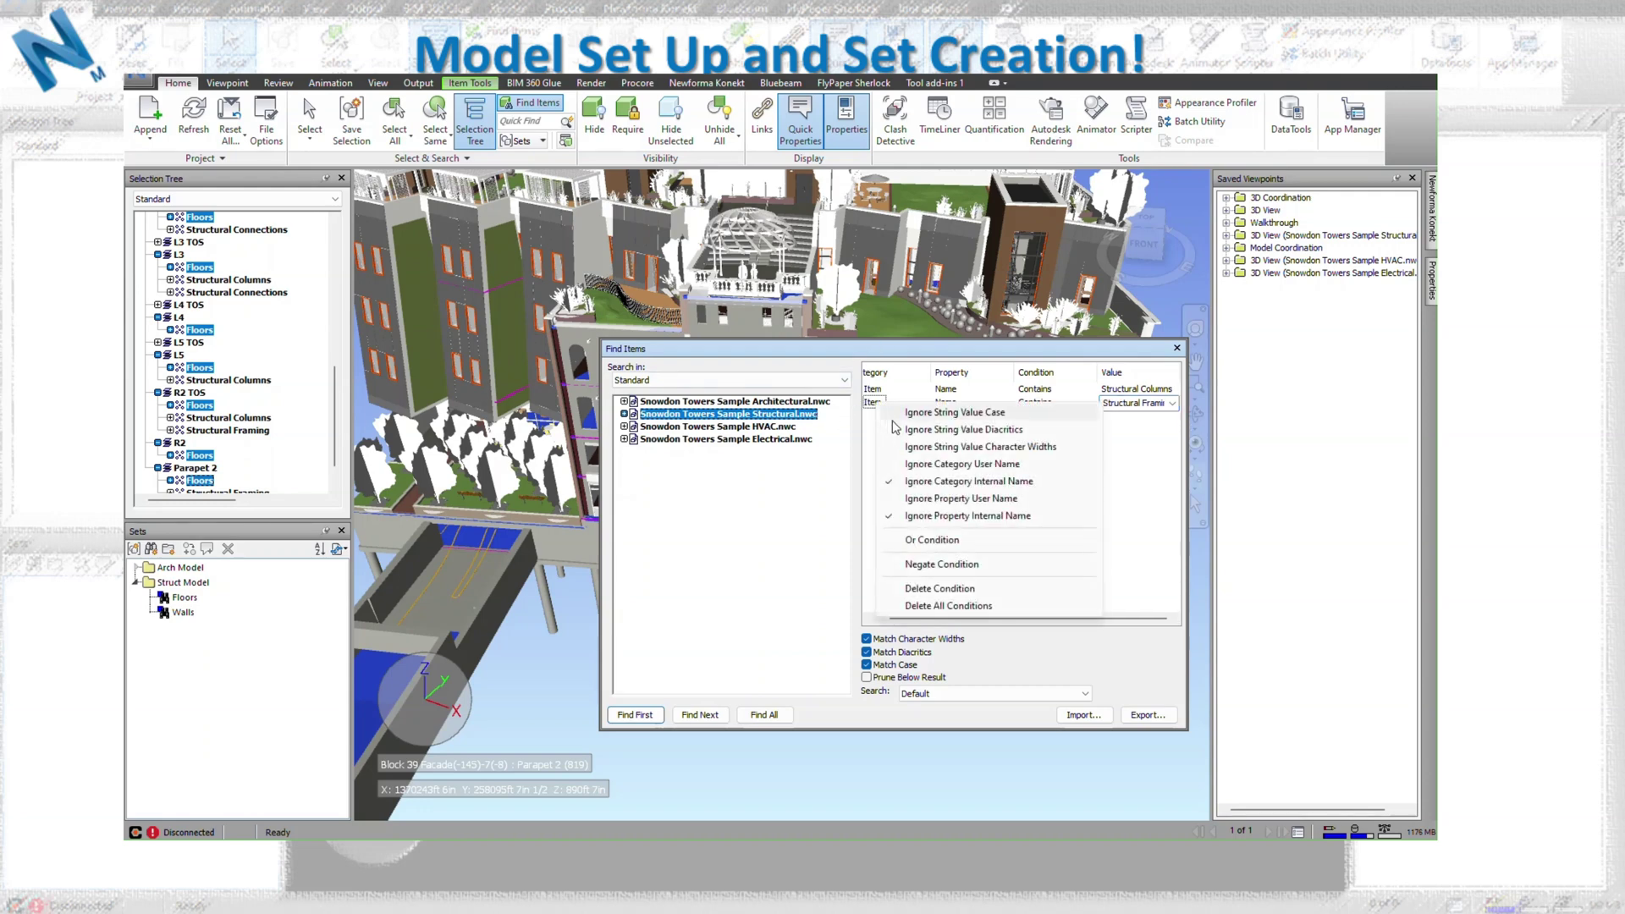
click(904, 542)
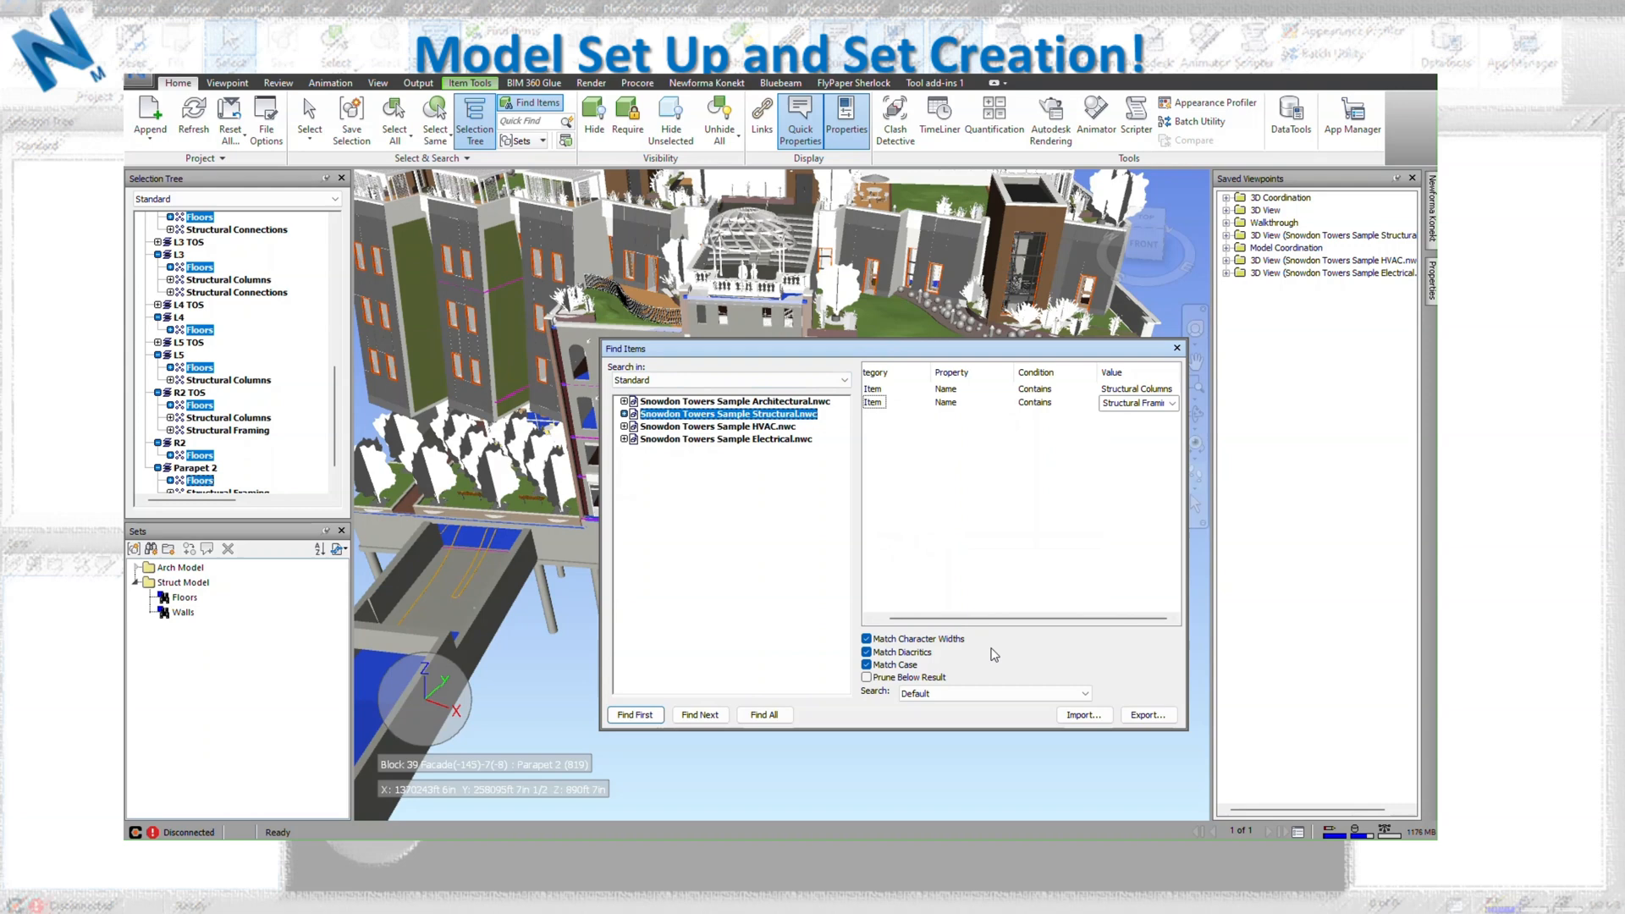
click(767, 714)
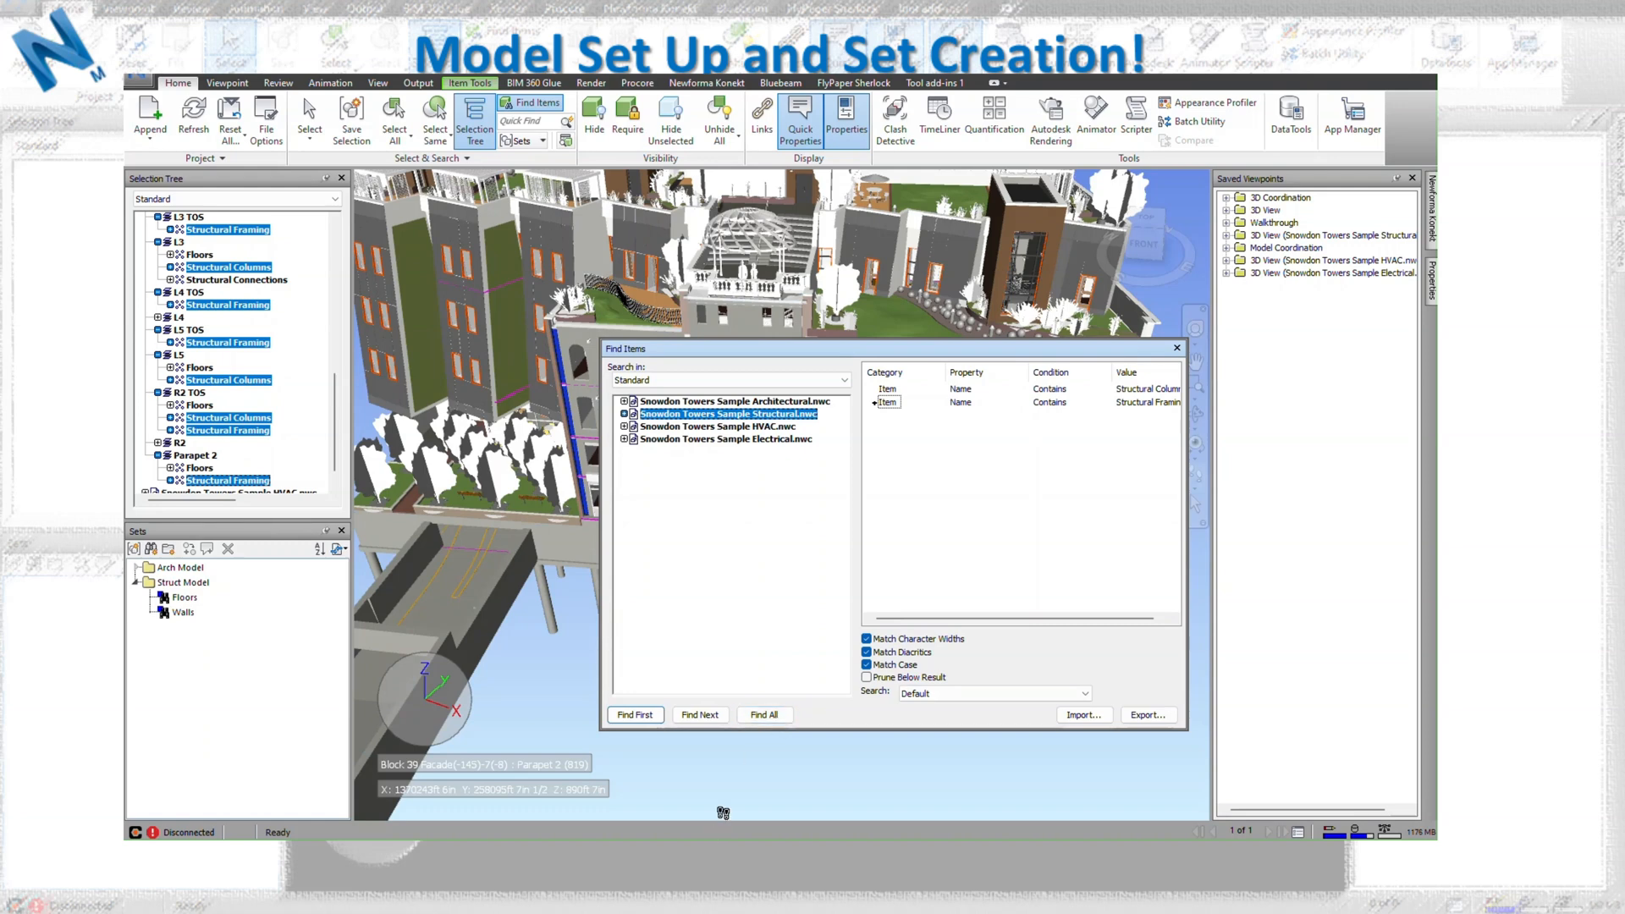
Save the search in Struct Model as Struct Framing, then recall Walls and Struct Framing.
right_click(186, 588)
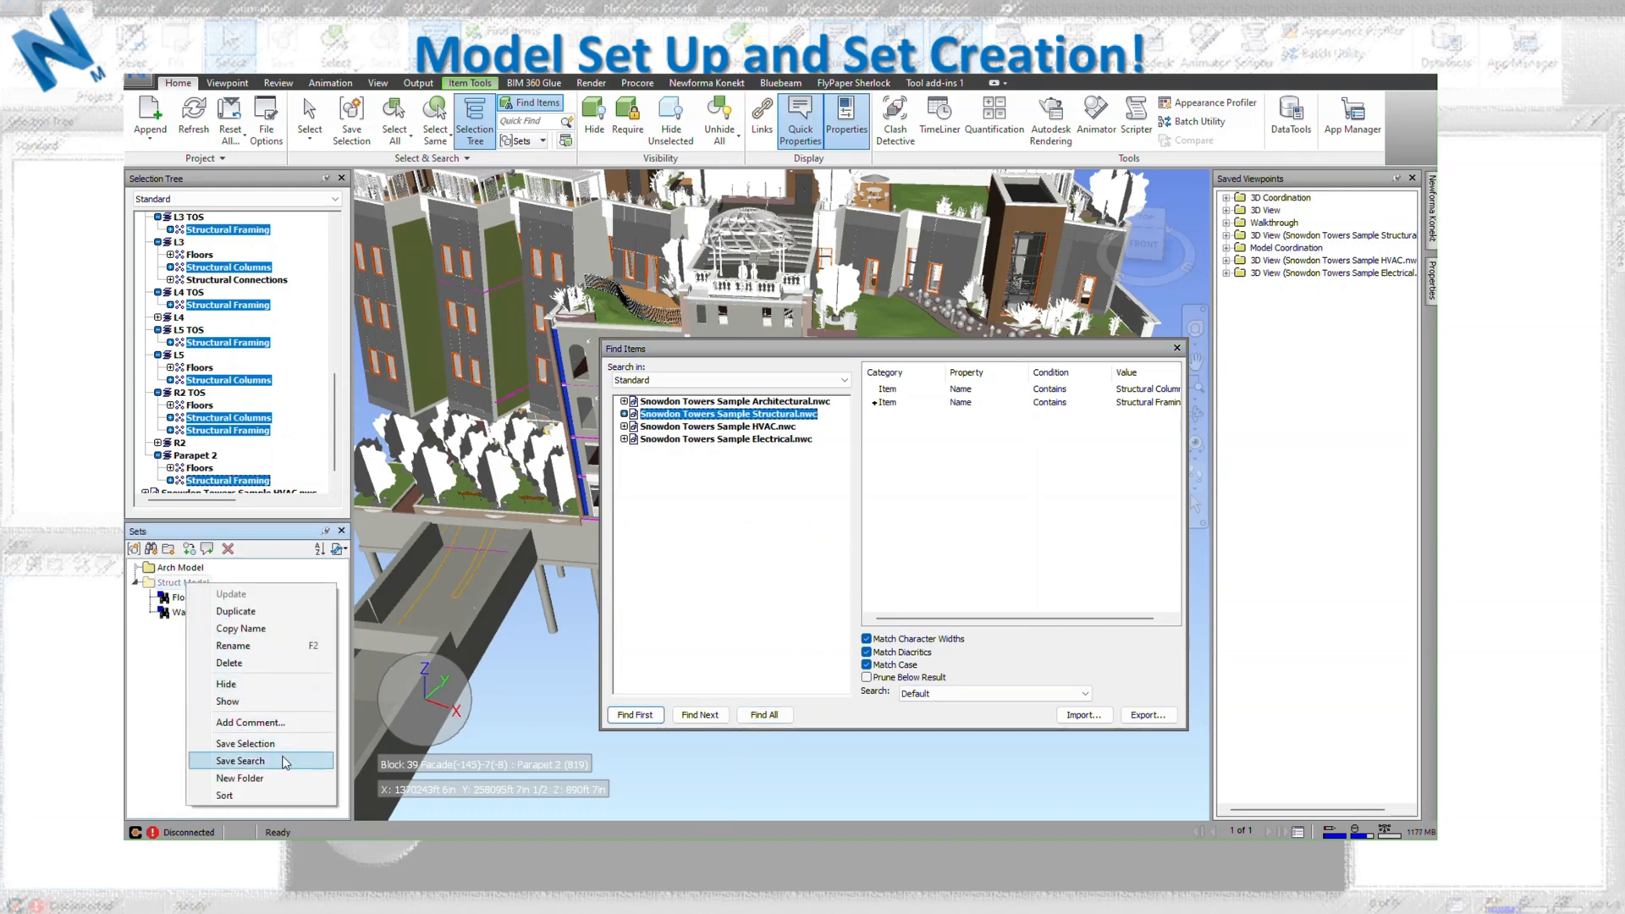
click(241, 759)
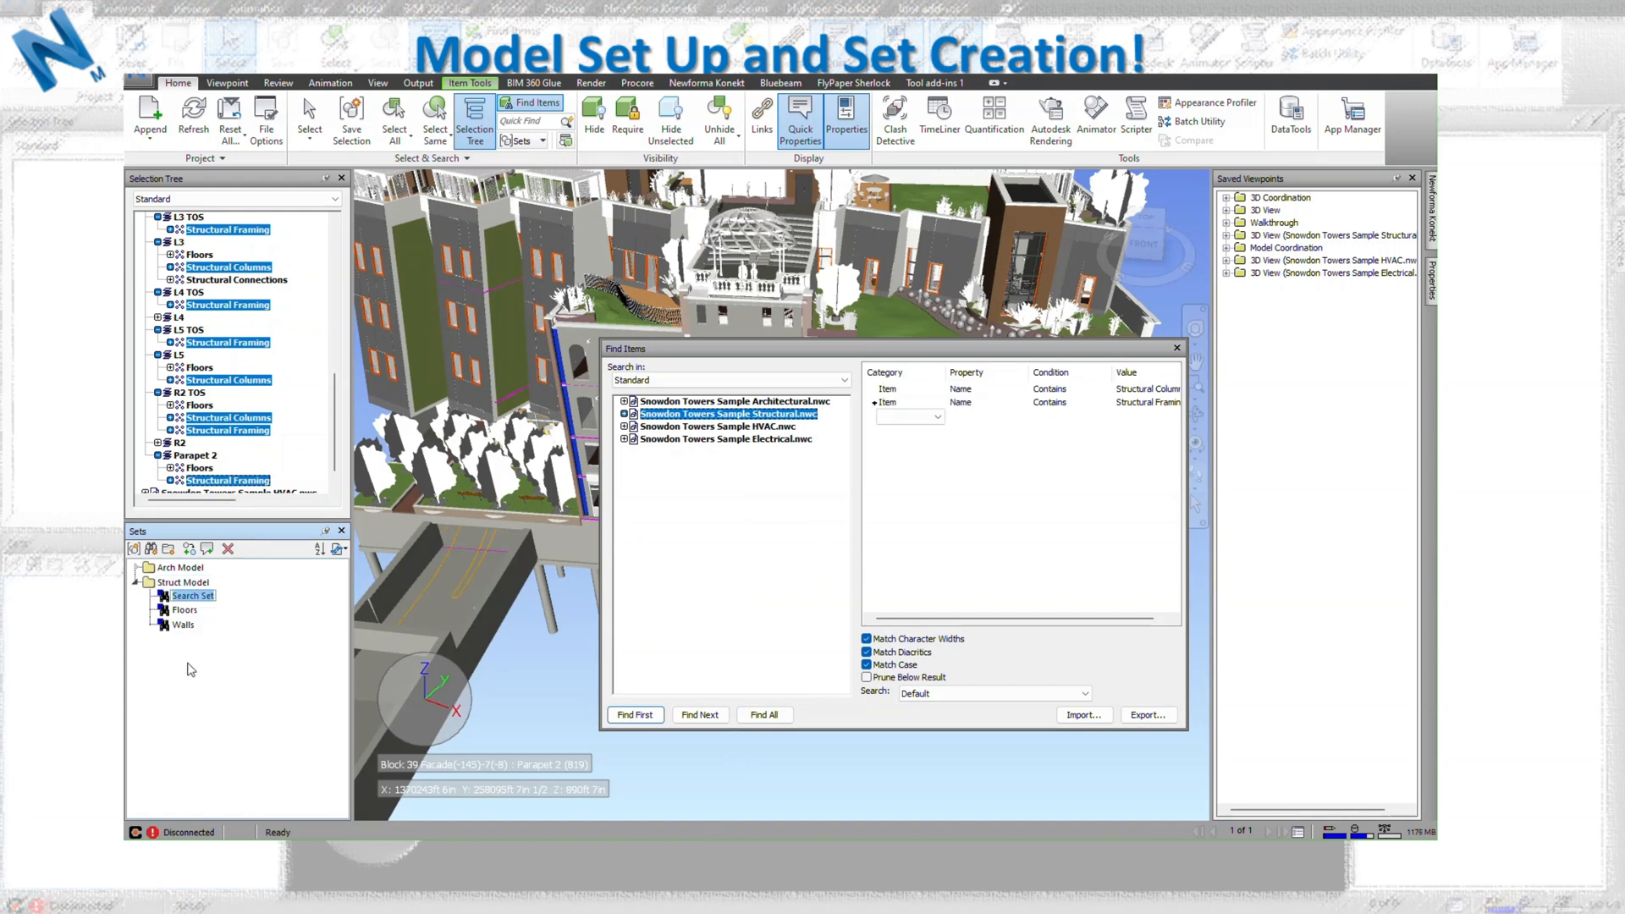
text(Stru)
text(ct Framin)
text(g)
key(Return)
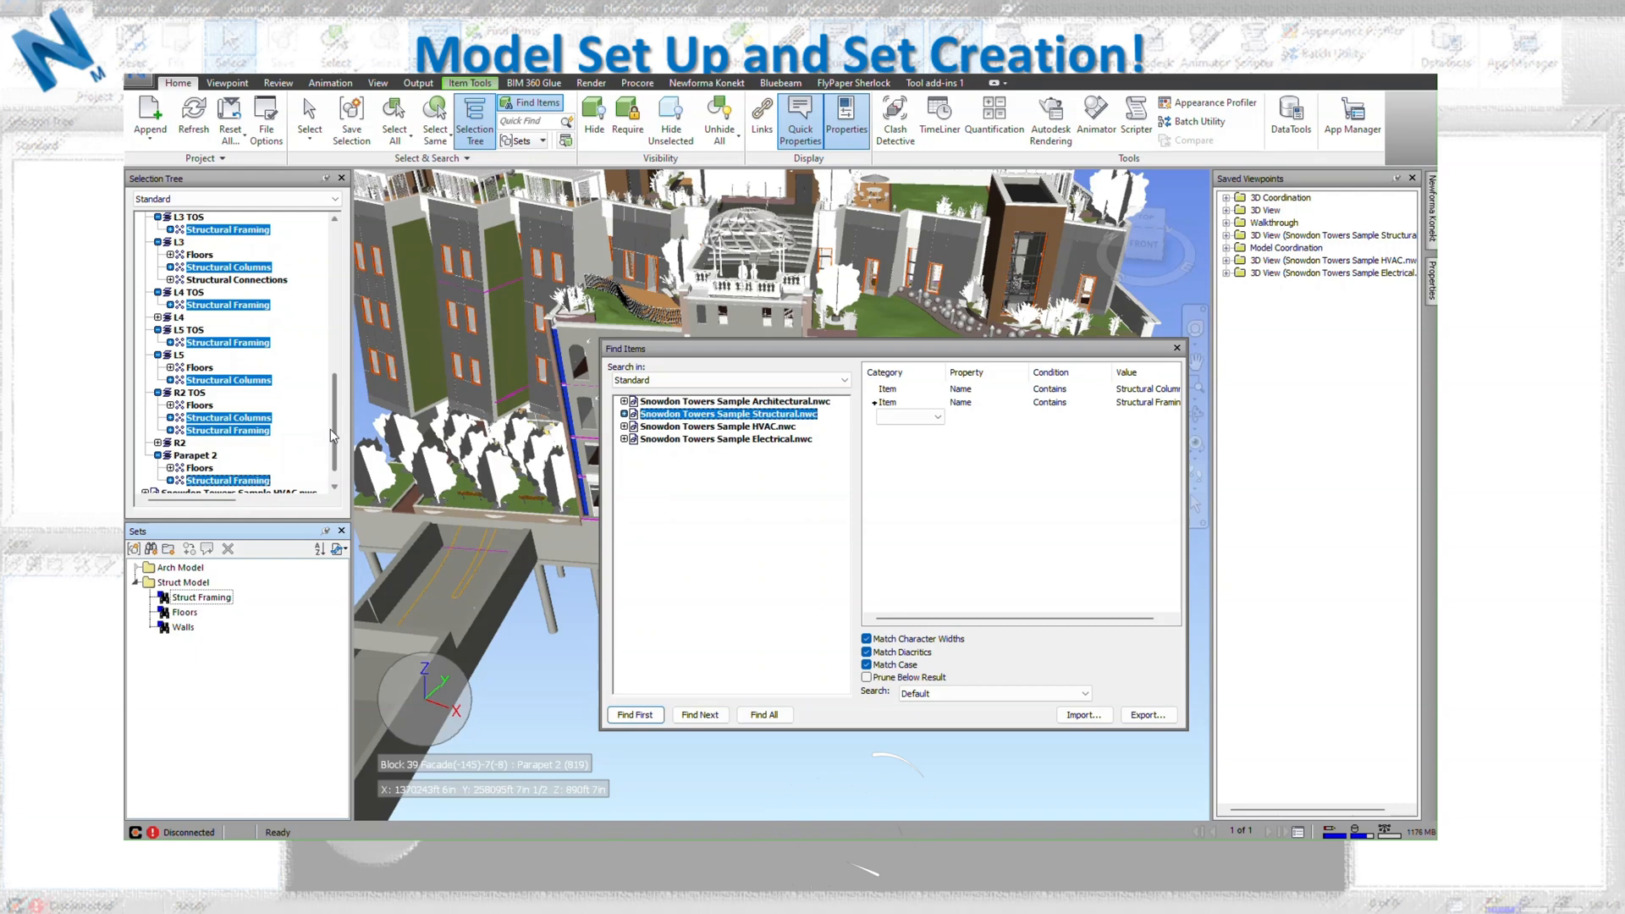
scroll(328, 432, down, 1)
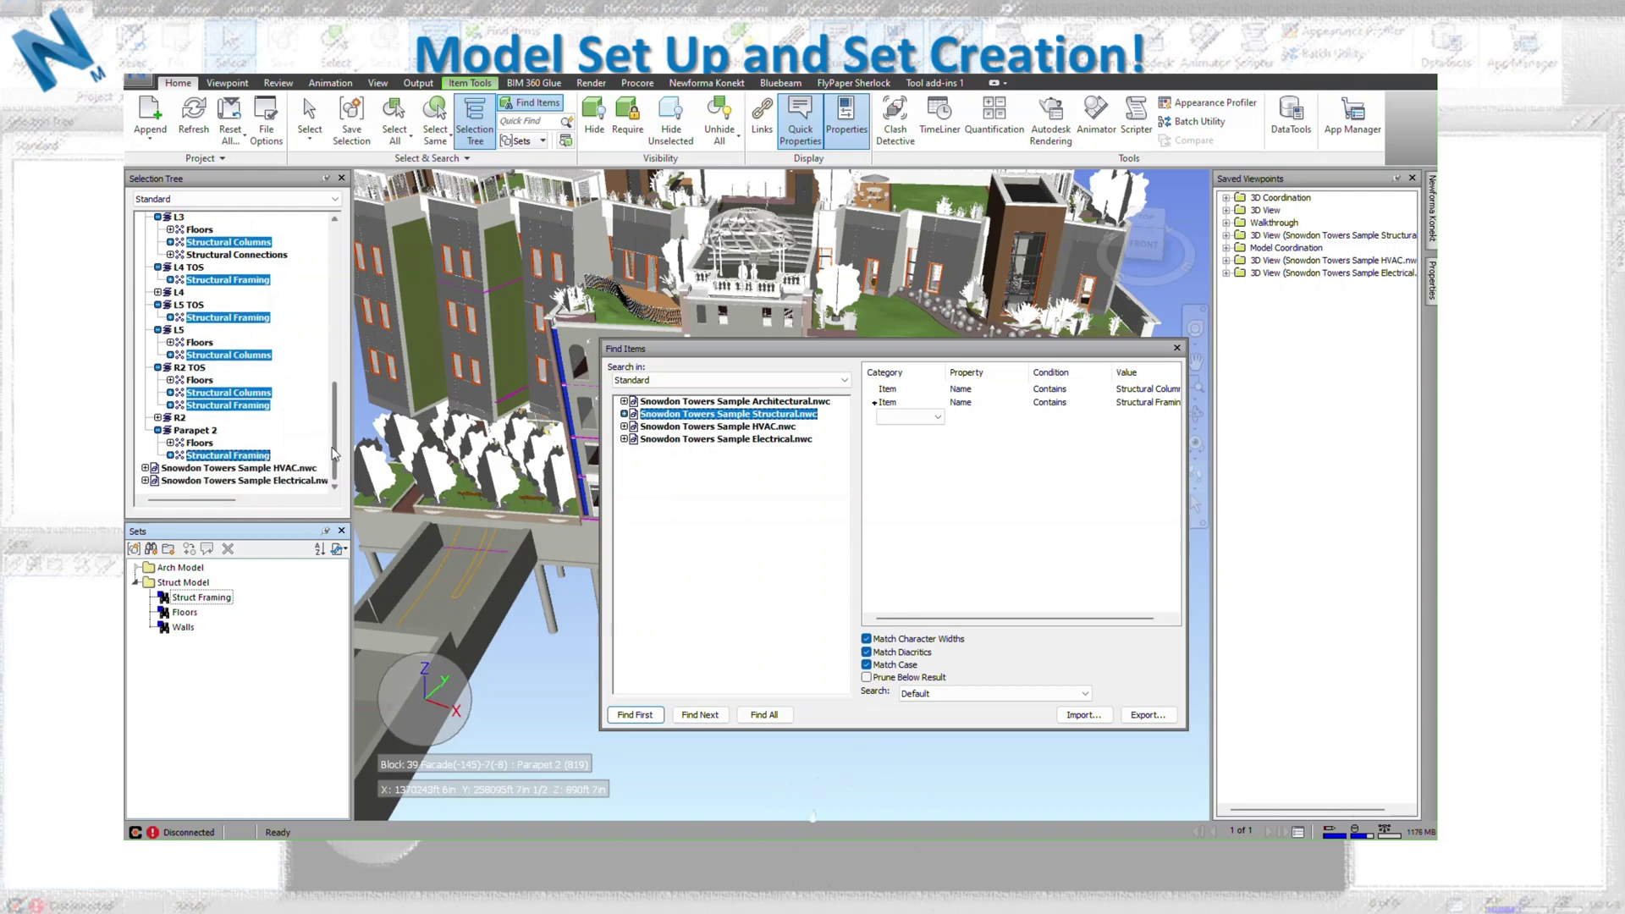
click(183, 627)
click(199, 597)
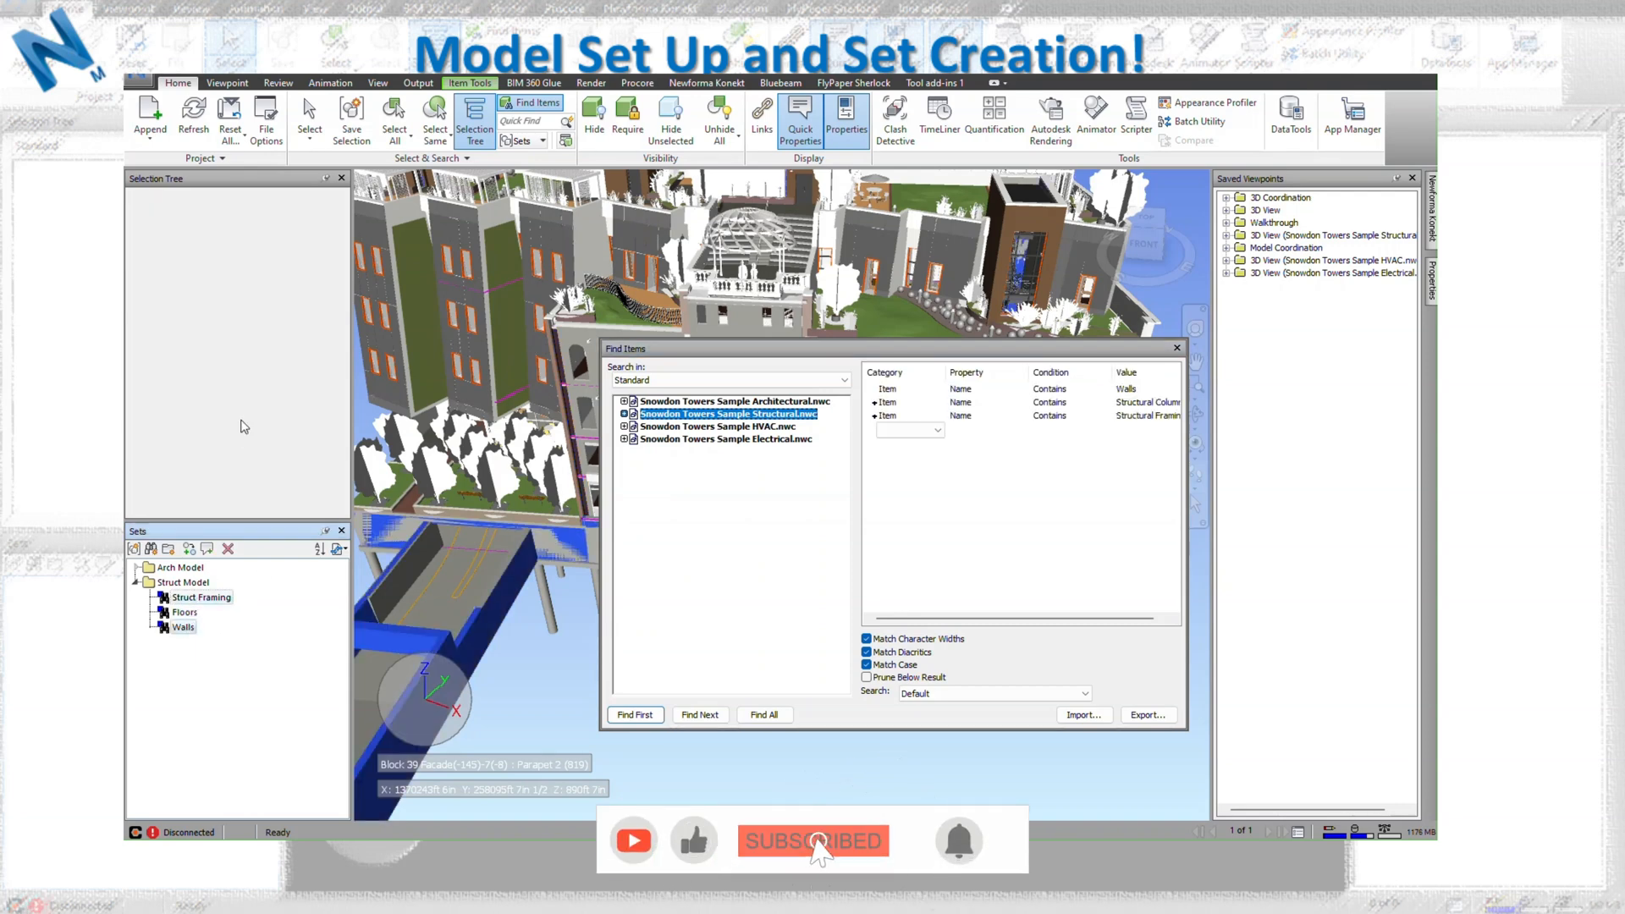
scroll(252, 428, up, 3)
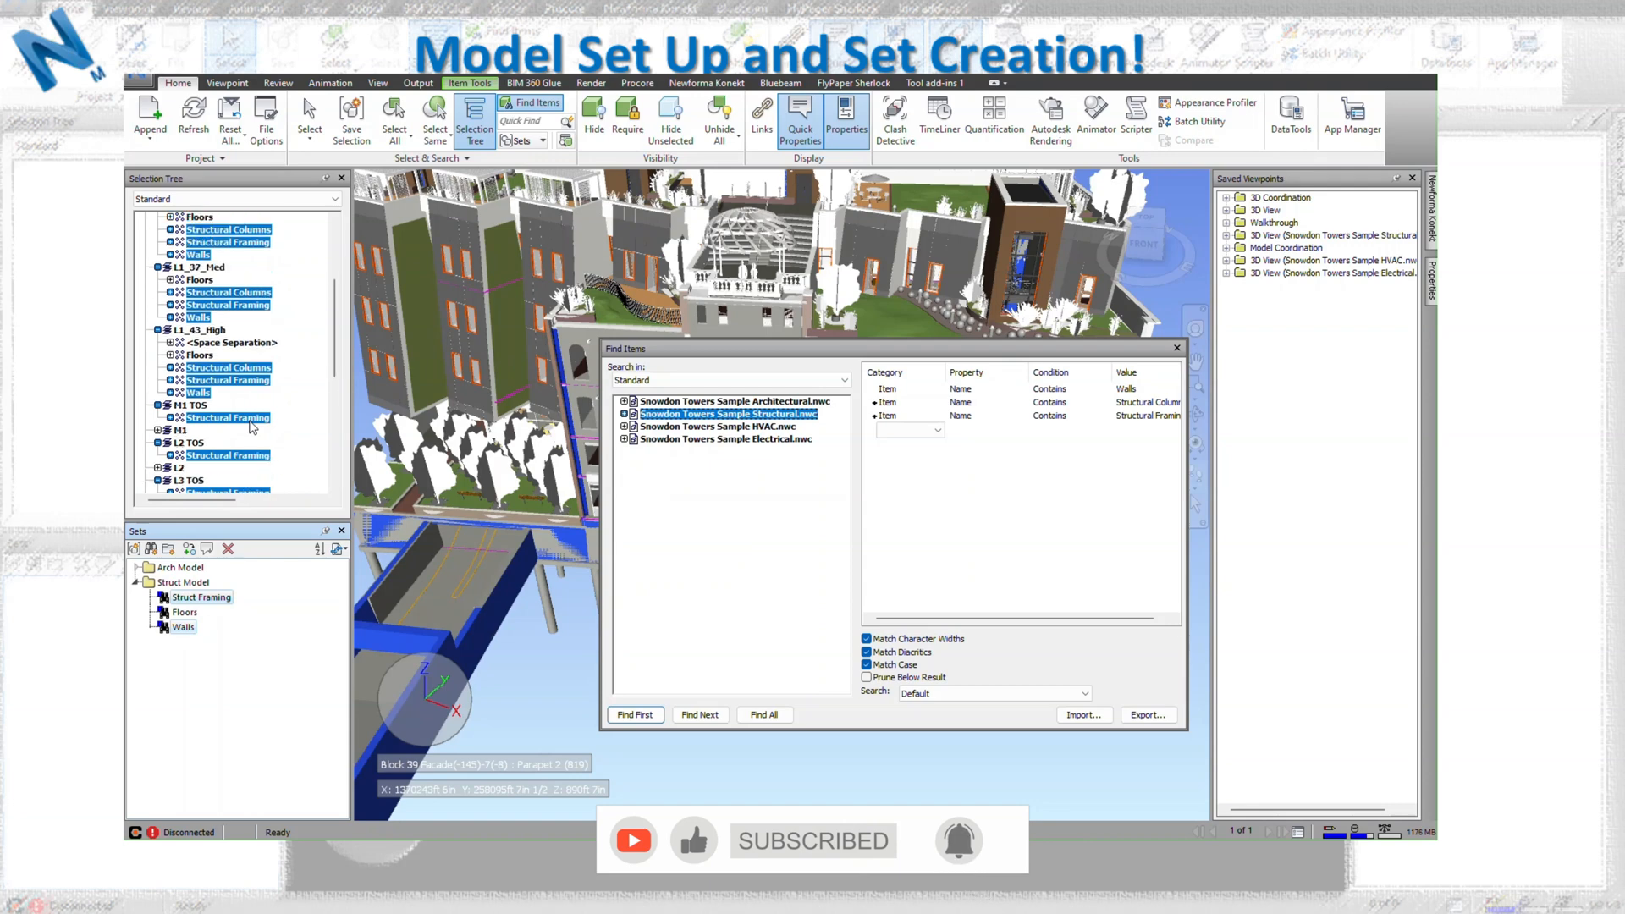
scroll(251, 429, up, 3)
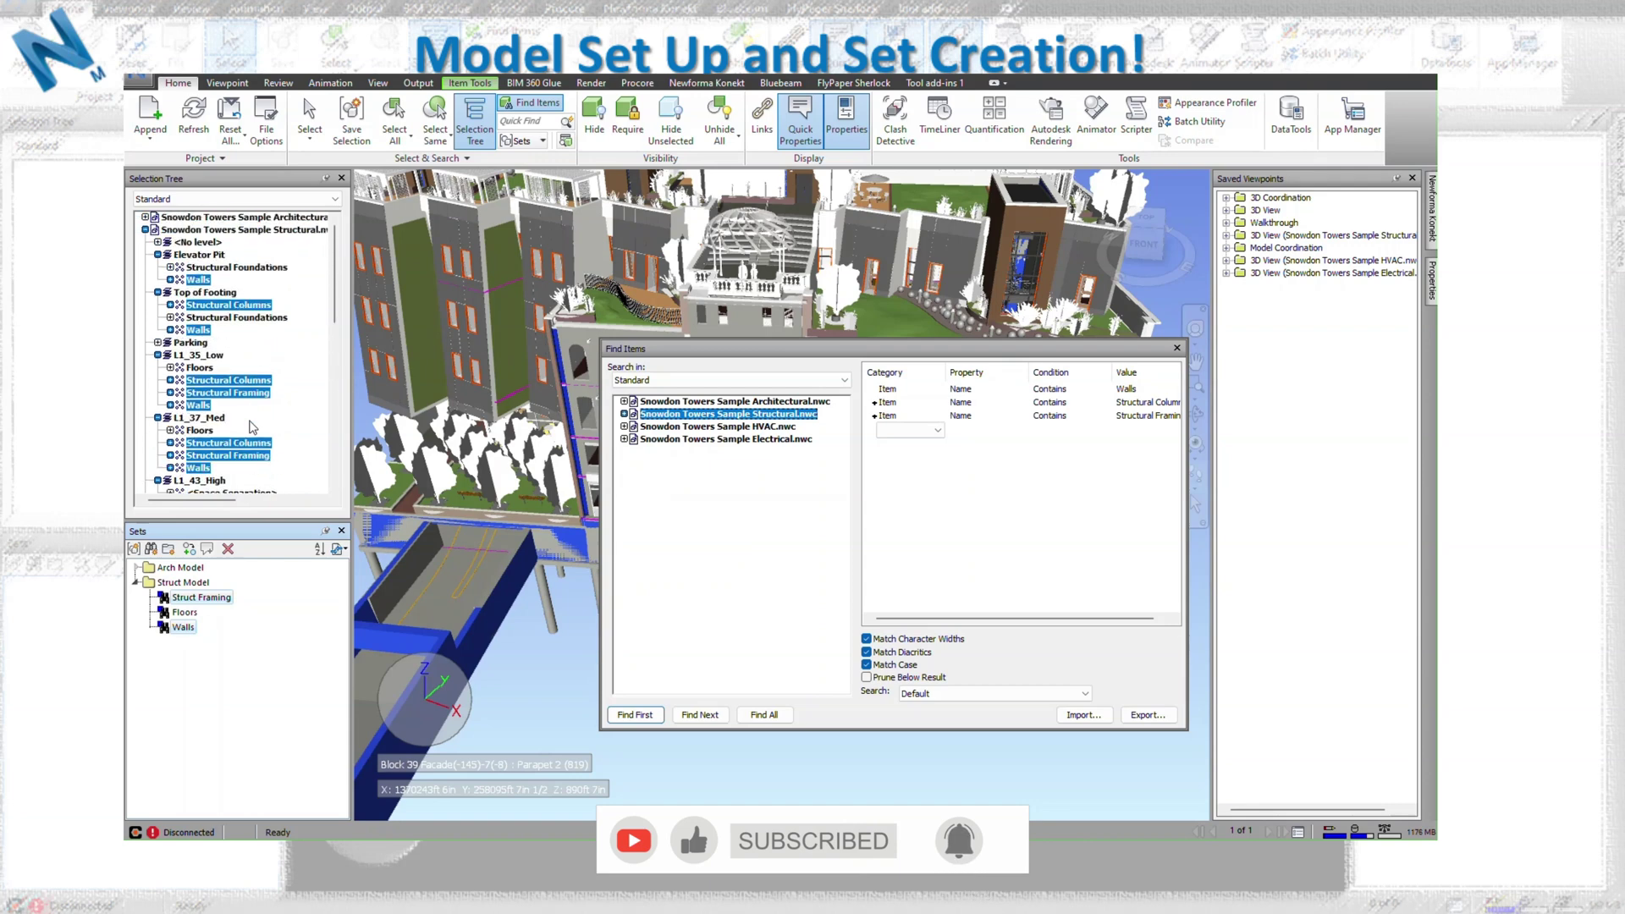
Expand the Structural model to show its Elevator Pit and Top of Footing levels.
click(146, 231)
click(146, 231)
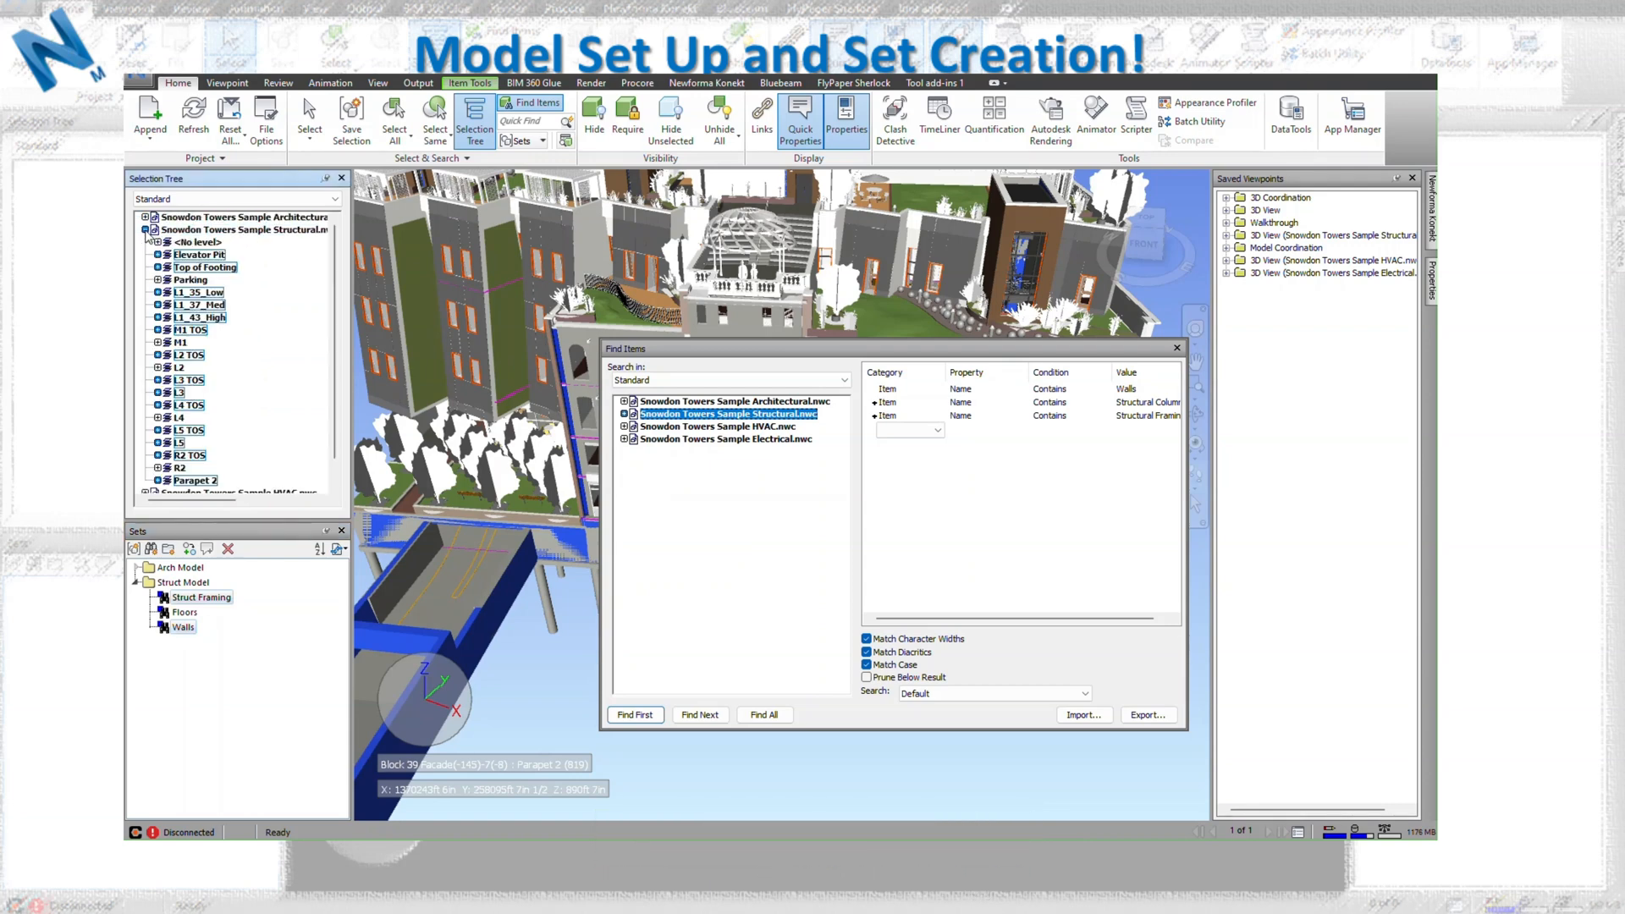
click(158, 255)
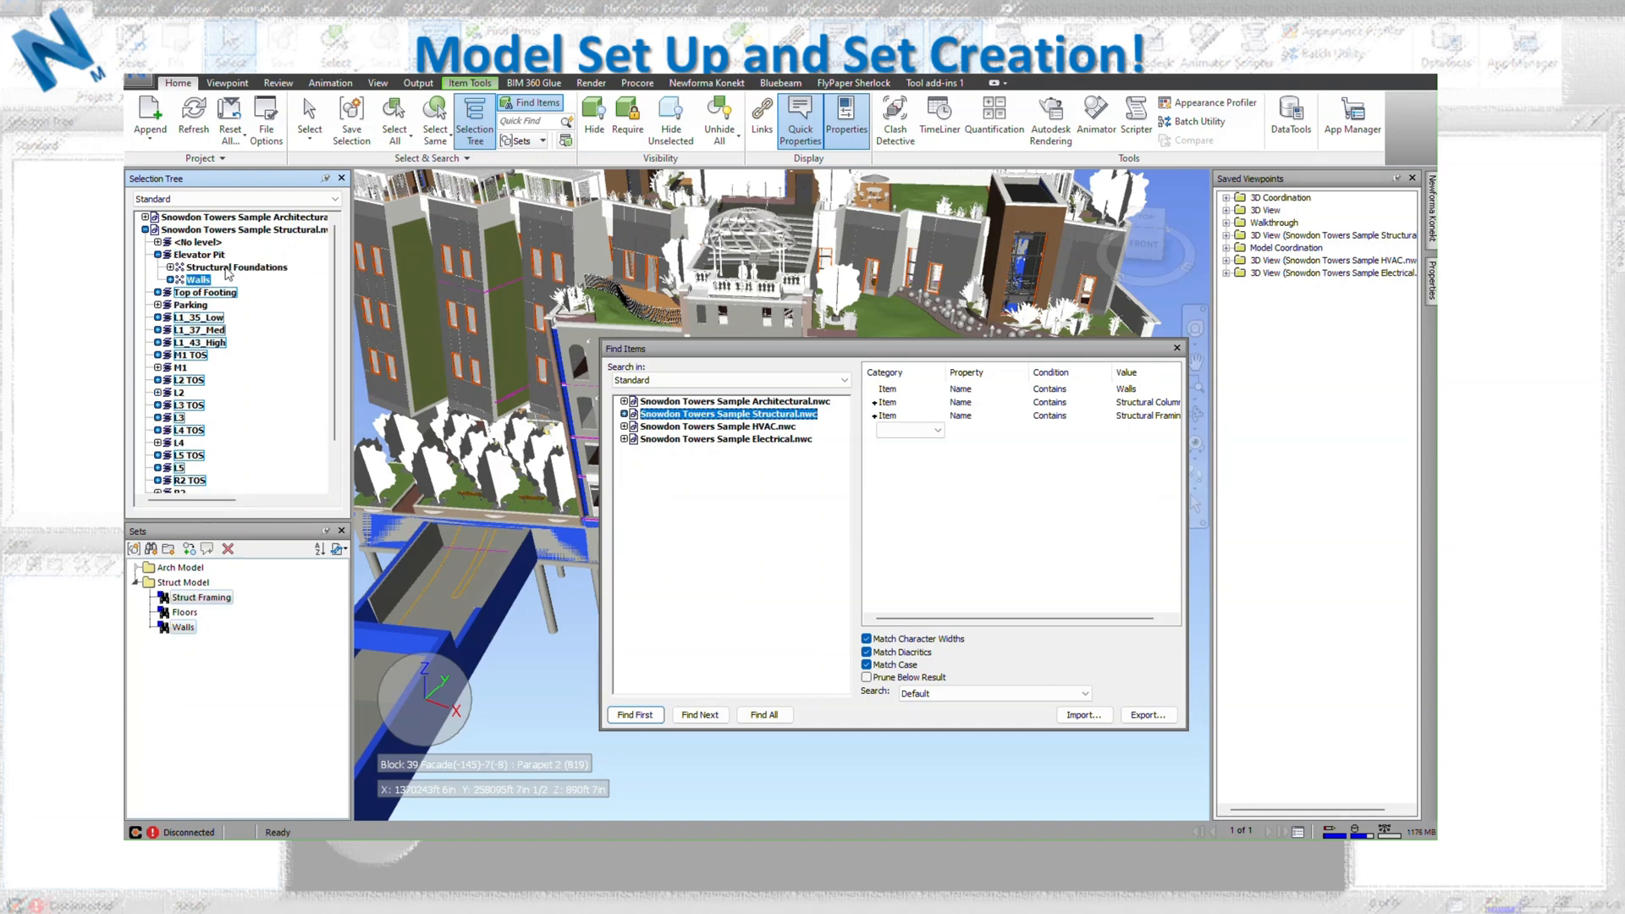
click(158, 294)
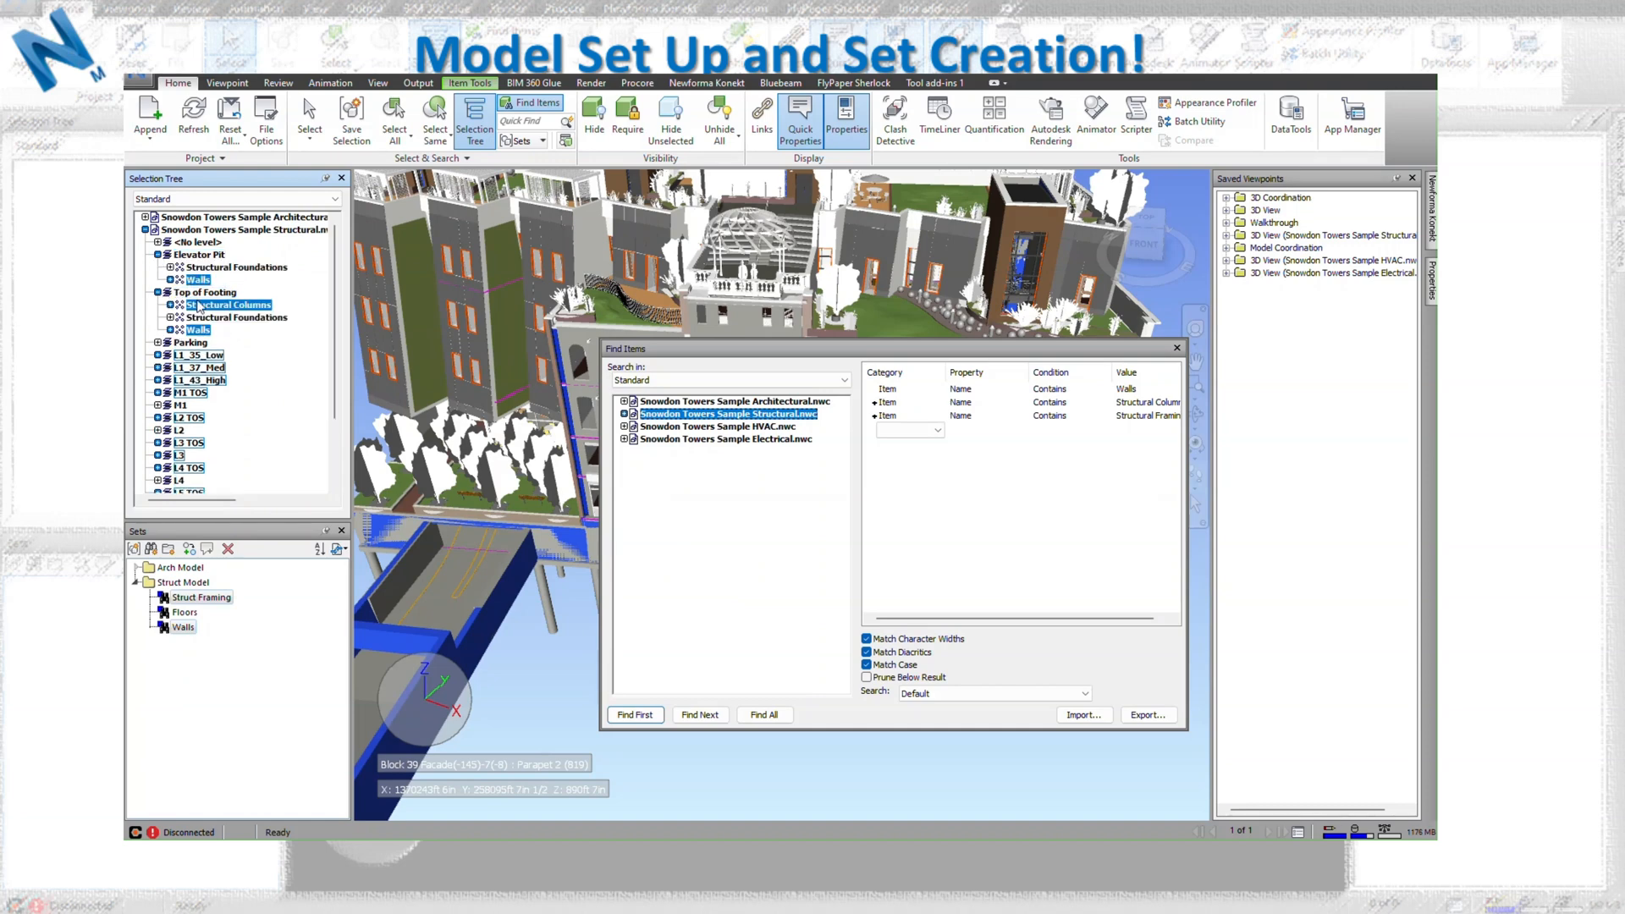
Delete the Structural Framing and Structural Columns conditions, leaving only name contains Walls.
click(1124, 416)
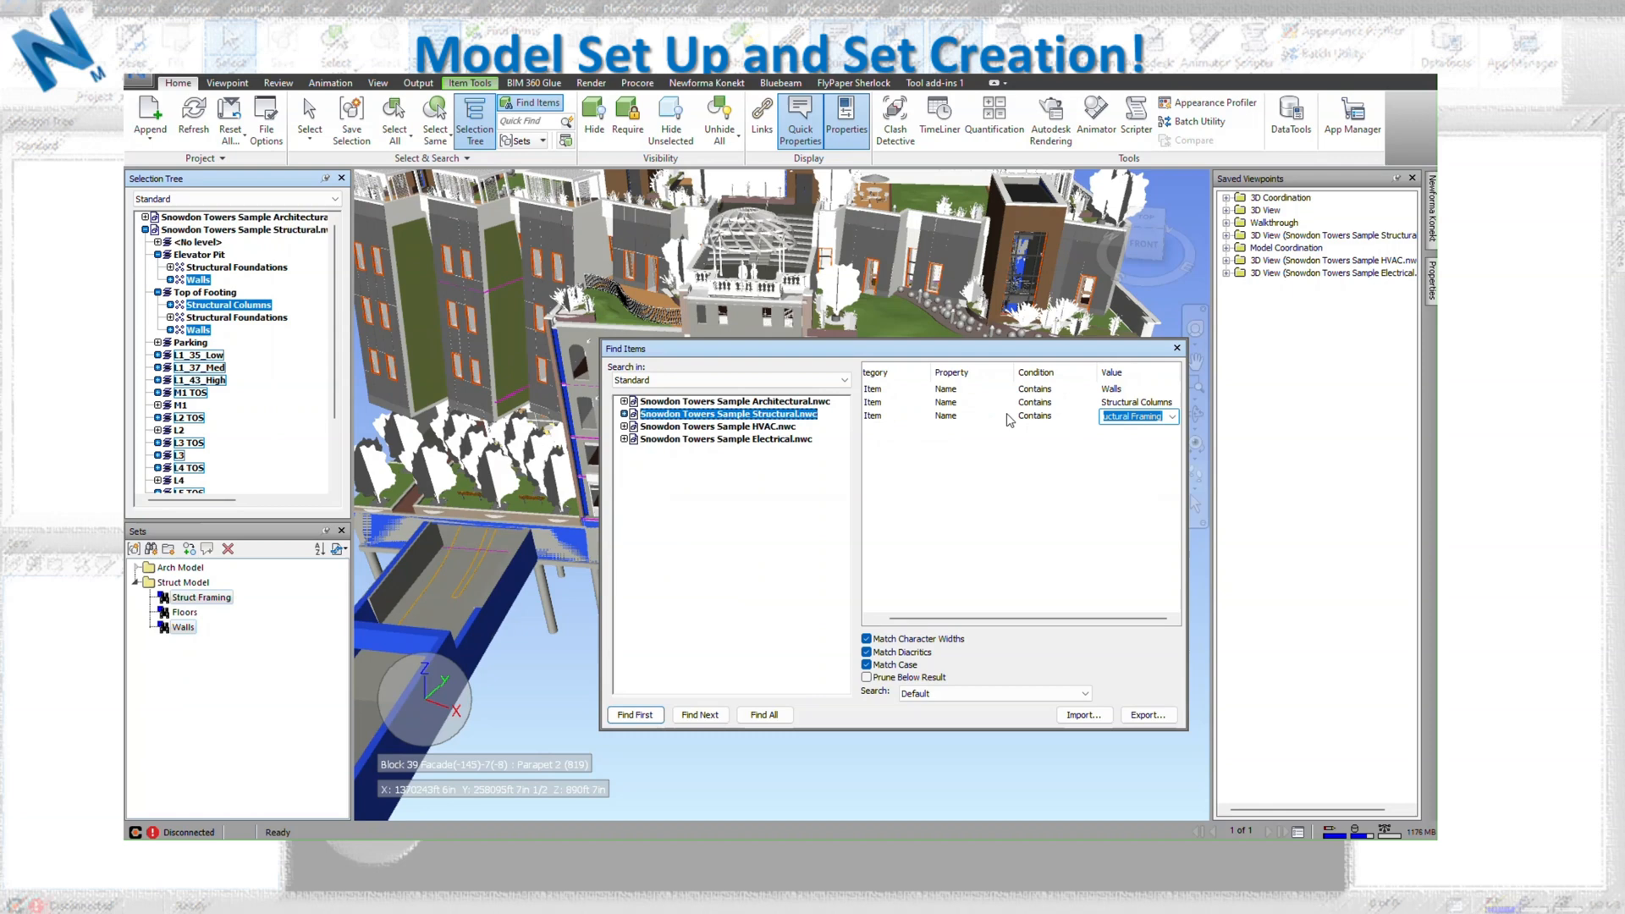
right_click(884, 421)
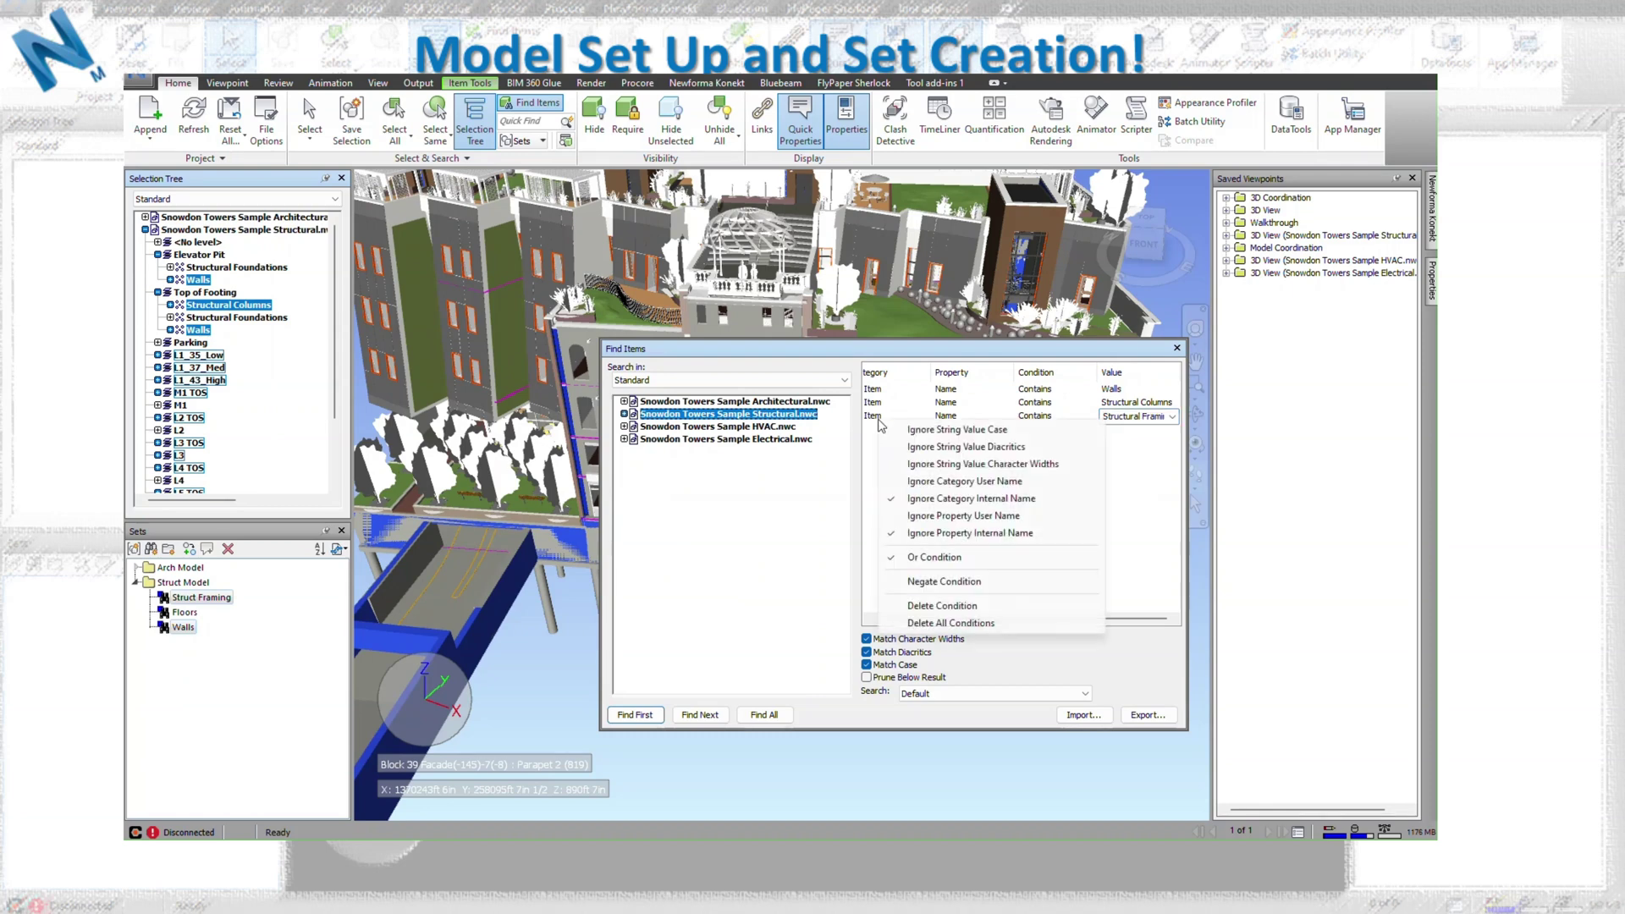
click(942, 606)
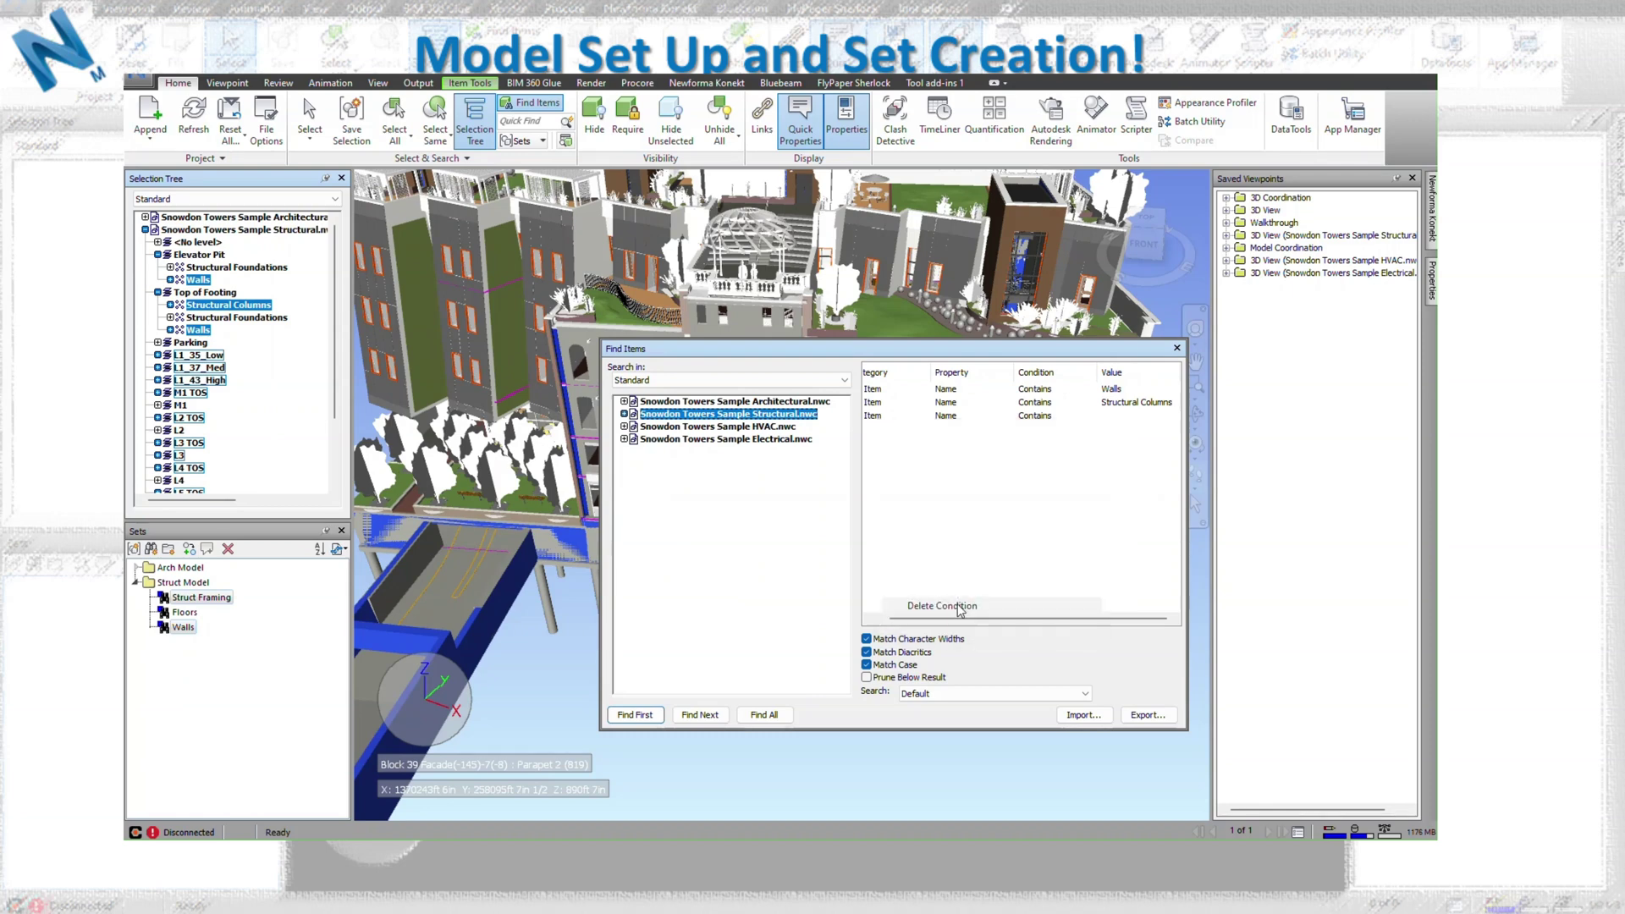
right_click(871, 407)
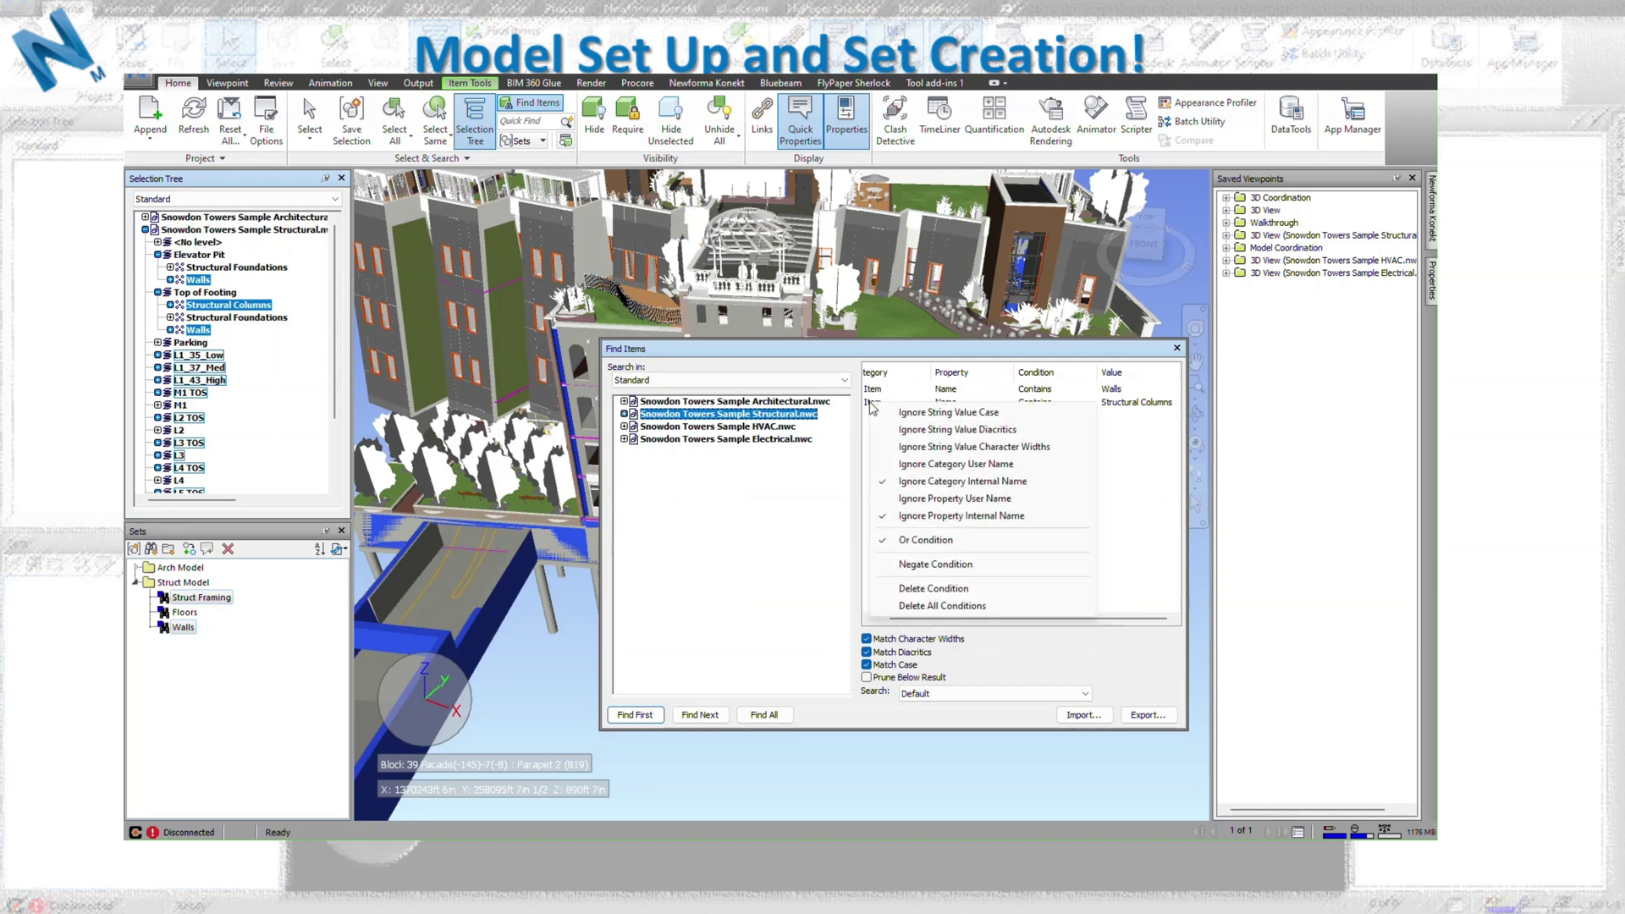
click(912, 588)
click(1113, 390)
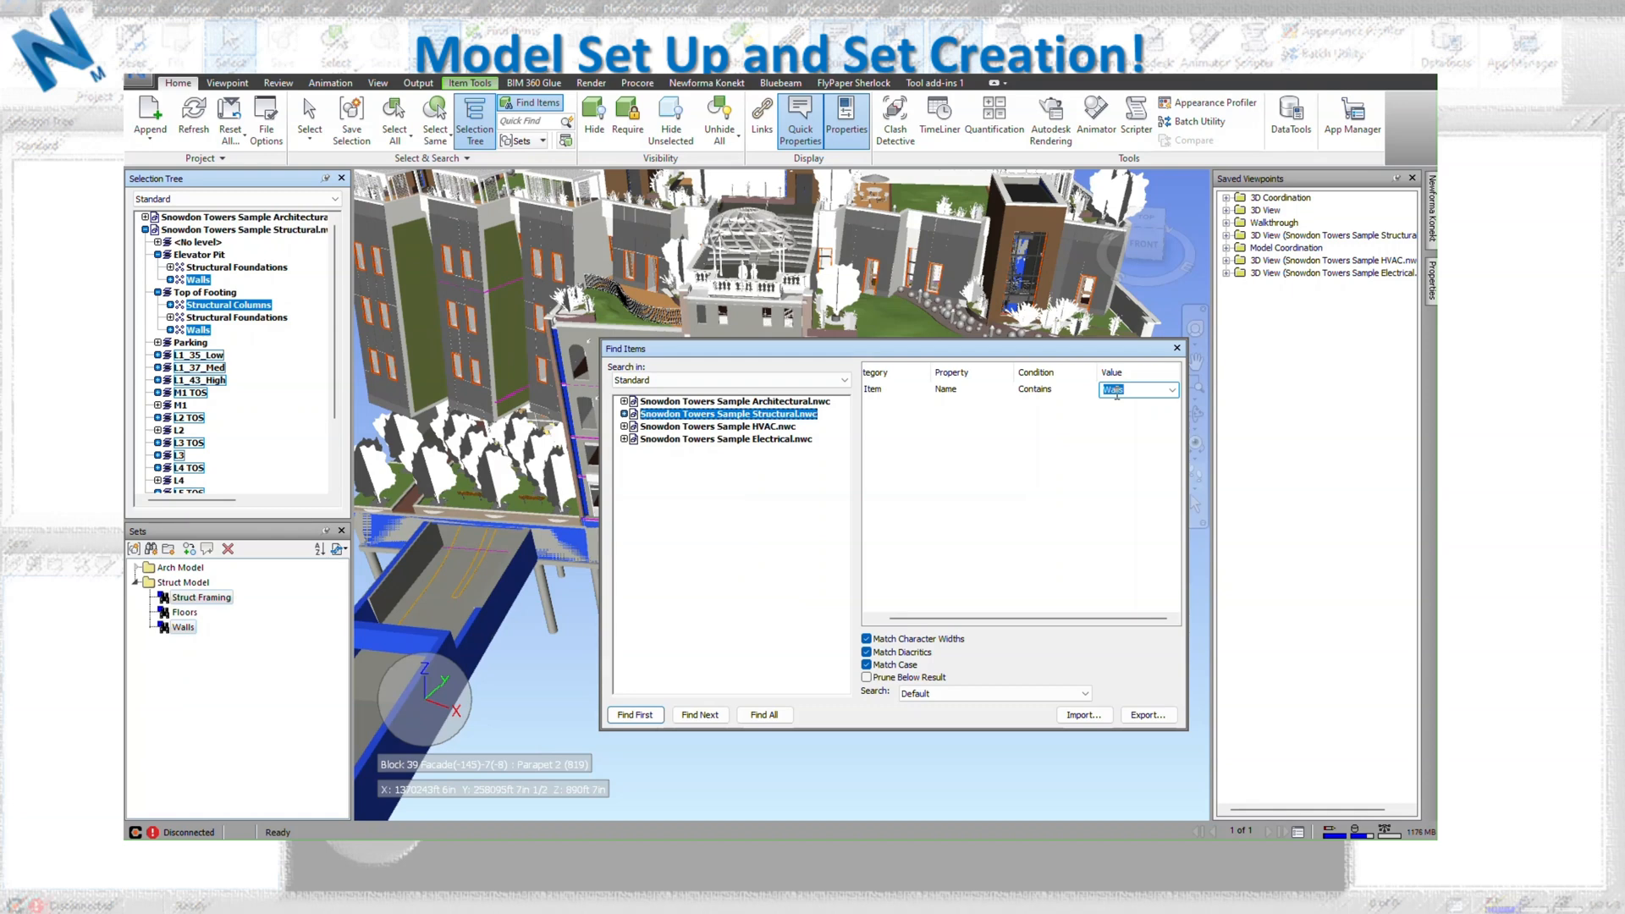
text(S)
text(unda)
text(tion)
text(s)
Find all Structural Foundations items and save them as a Struct Model set, then select all four sets.
click(764, 715)
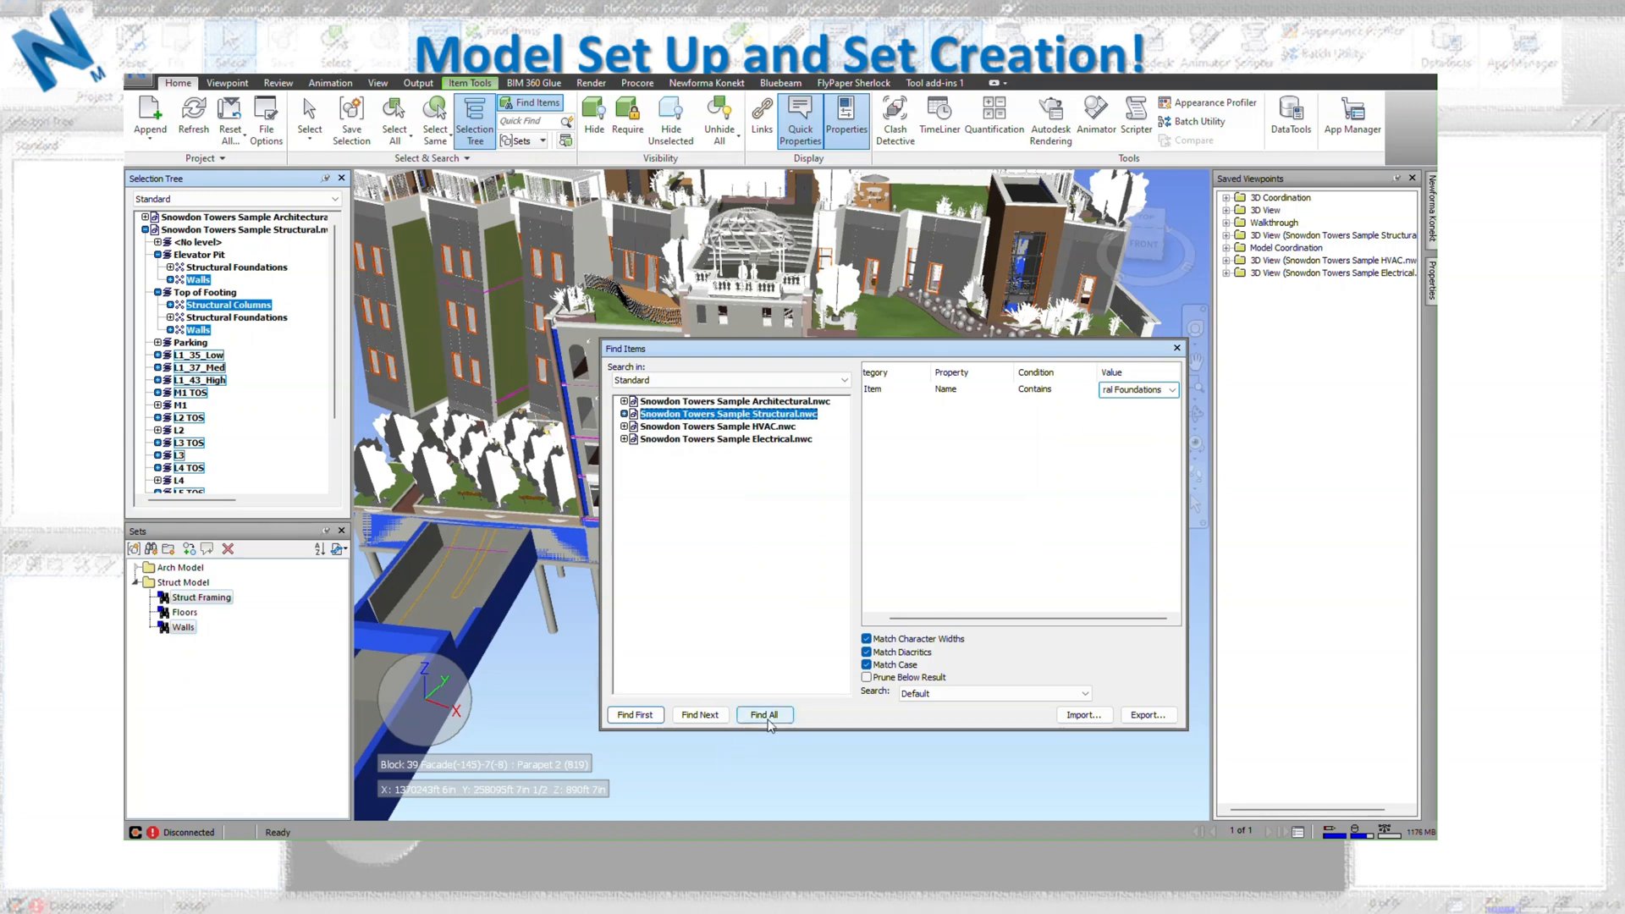
right_click(193, 583)
click(247, 762)
text(Strutcura)
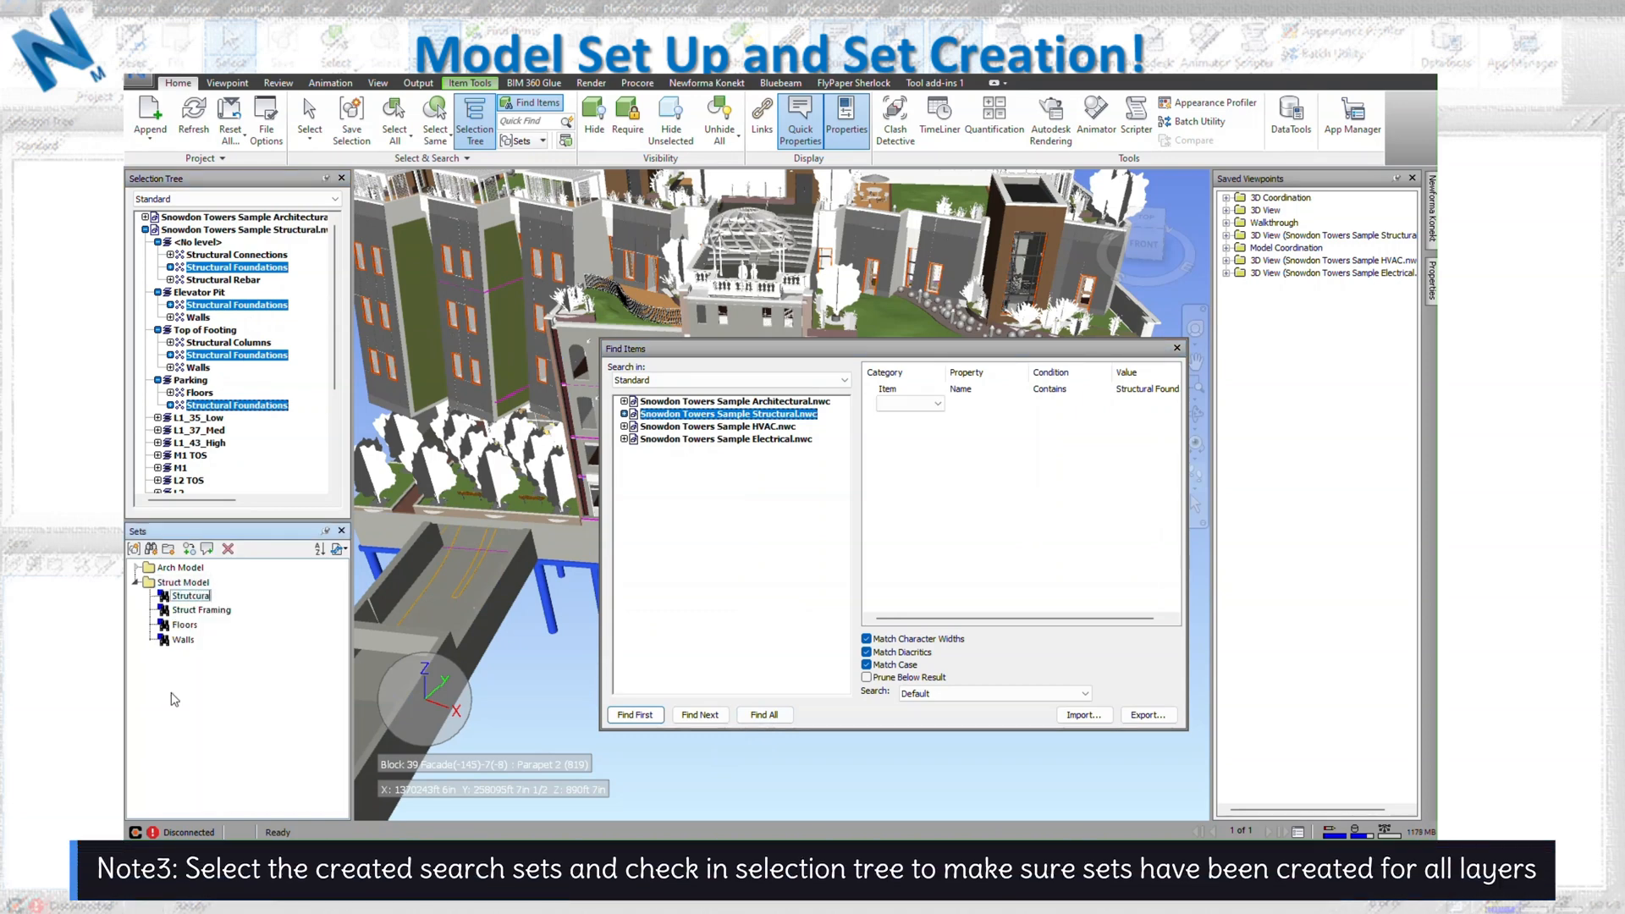
text(l)
text(ons)
key(Return)
shift+click(184, 642)
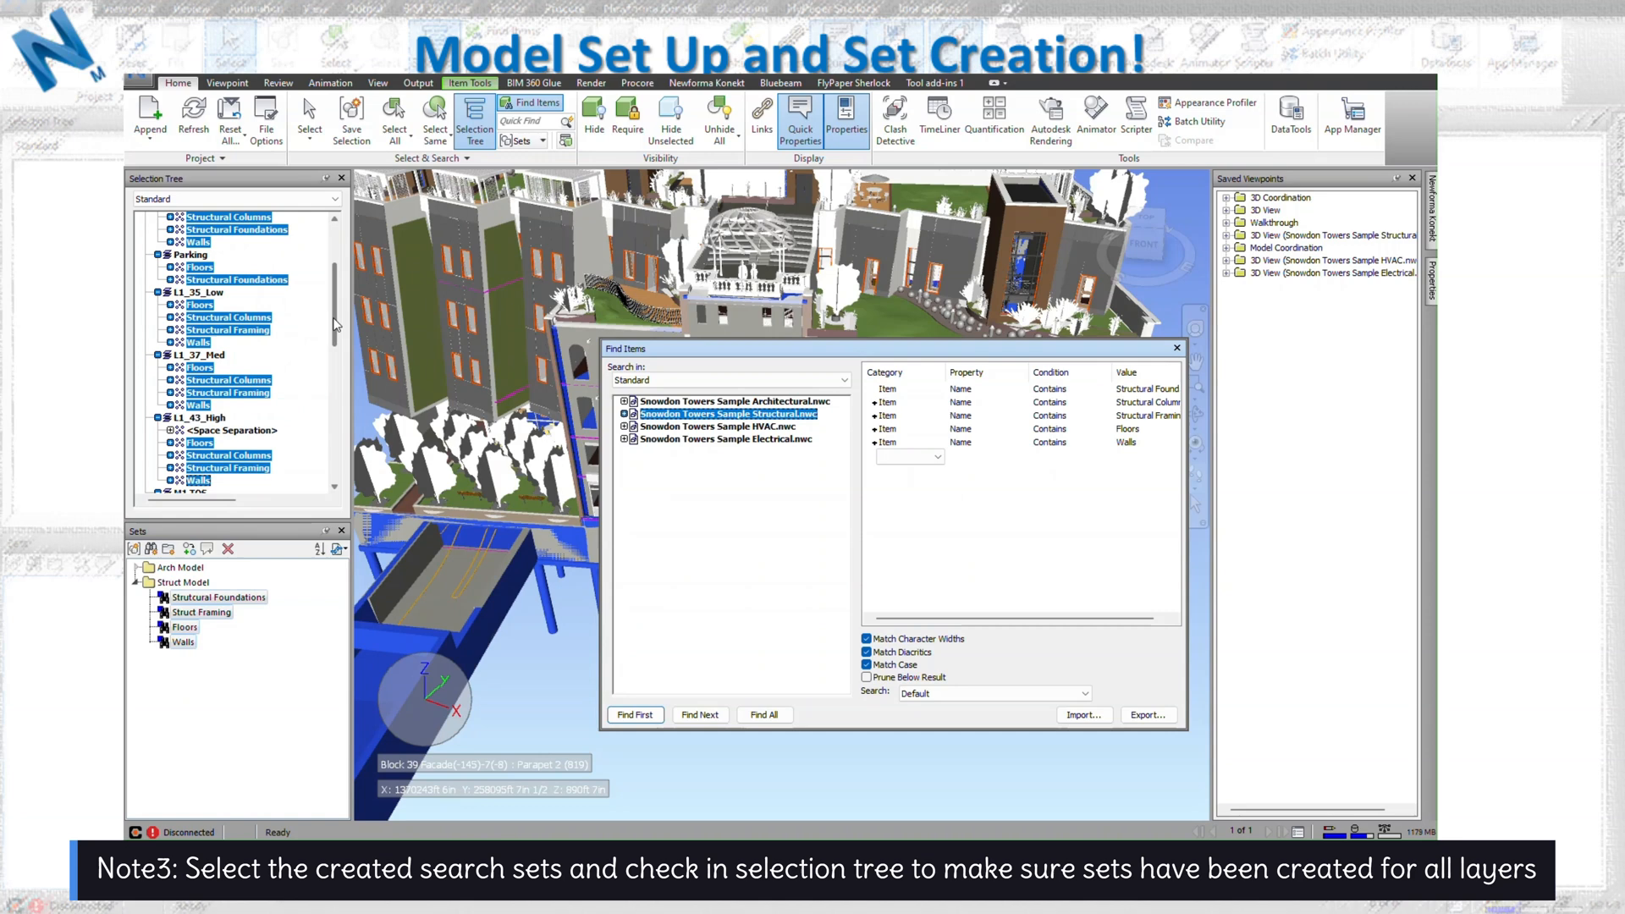
drag(335, 326, 337, 275)
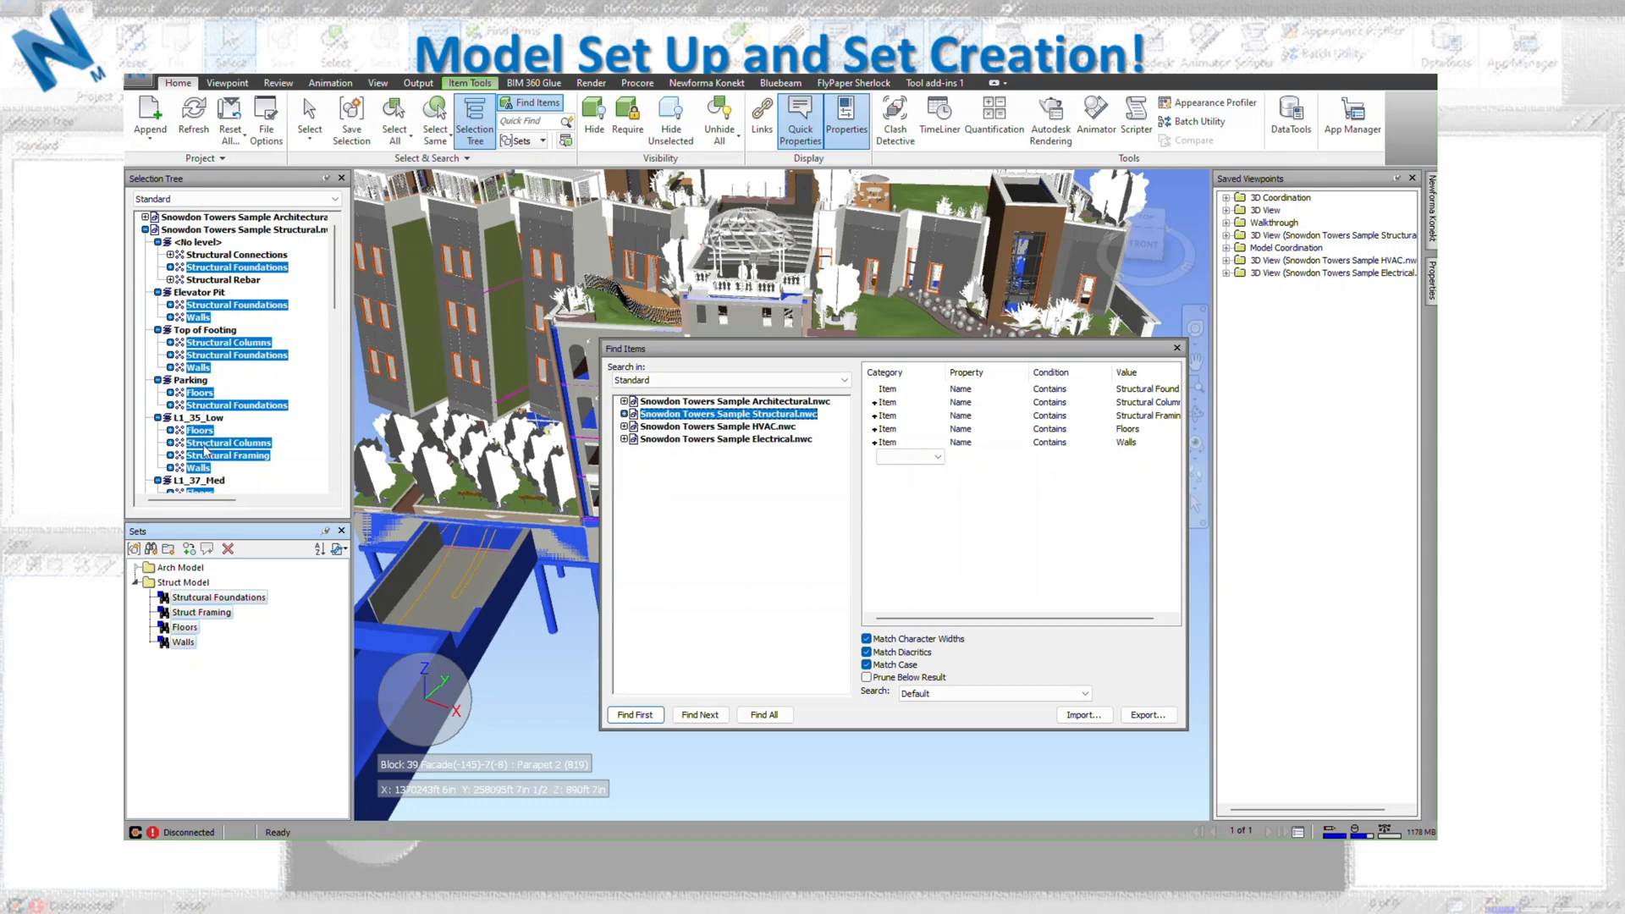
scroll(206, 454, down, 1)
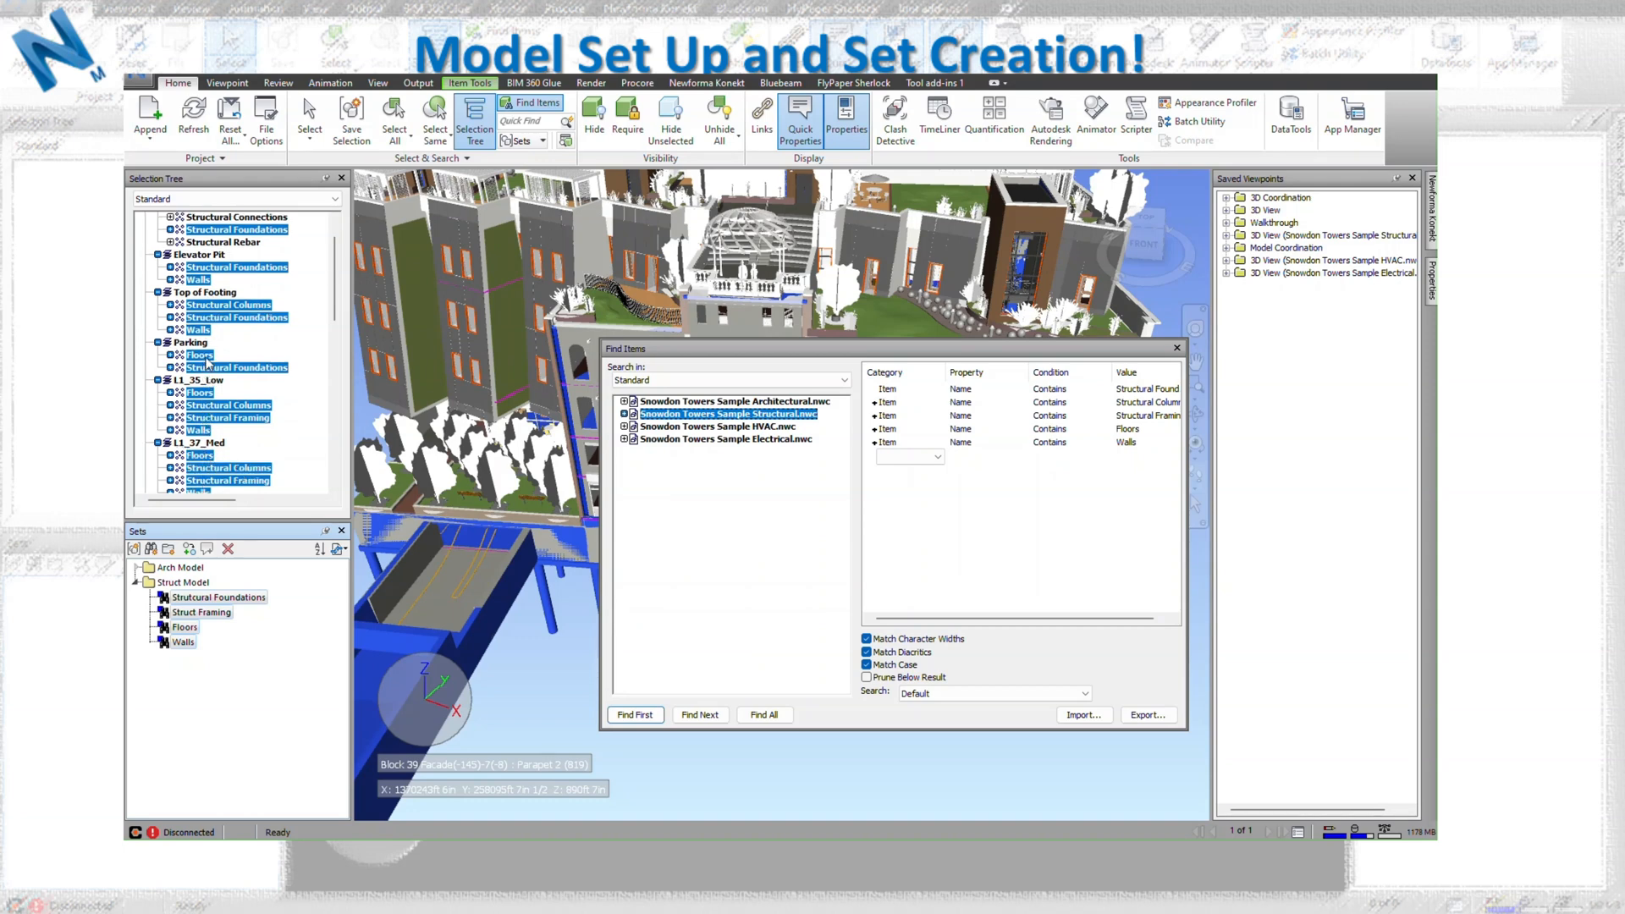
scroll(208, 268, up, 1)
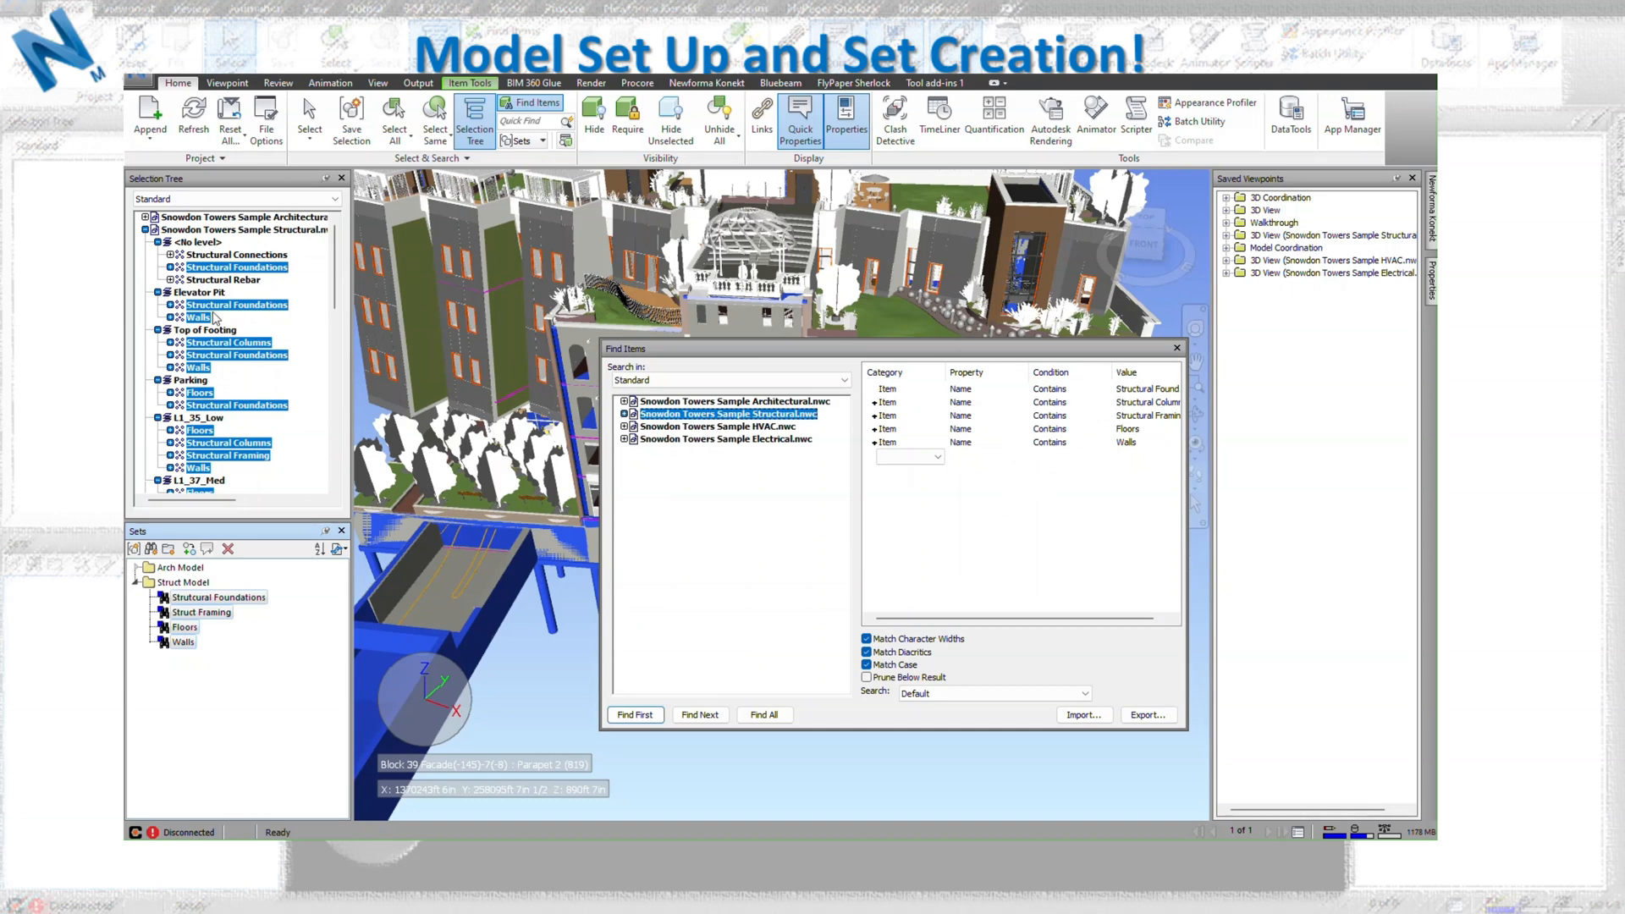
scroll(226, 387, down, 4)
scroll(226, 387, down, 4)
scroll(226, 391, down, 3)
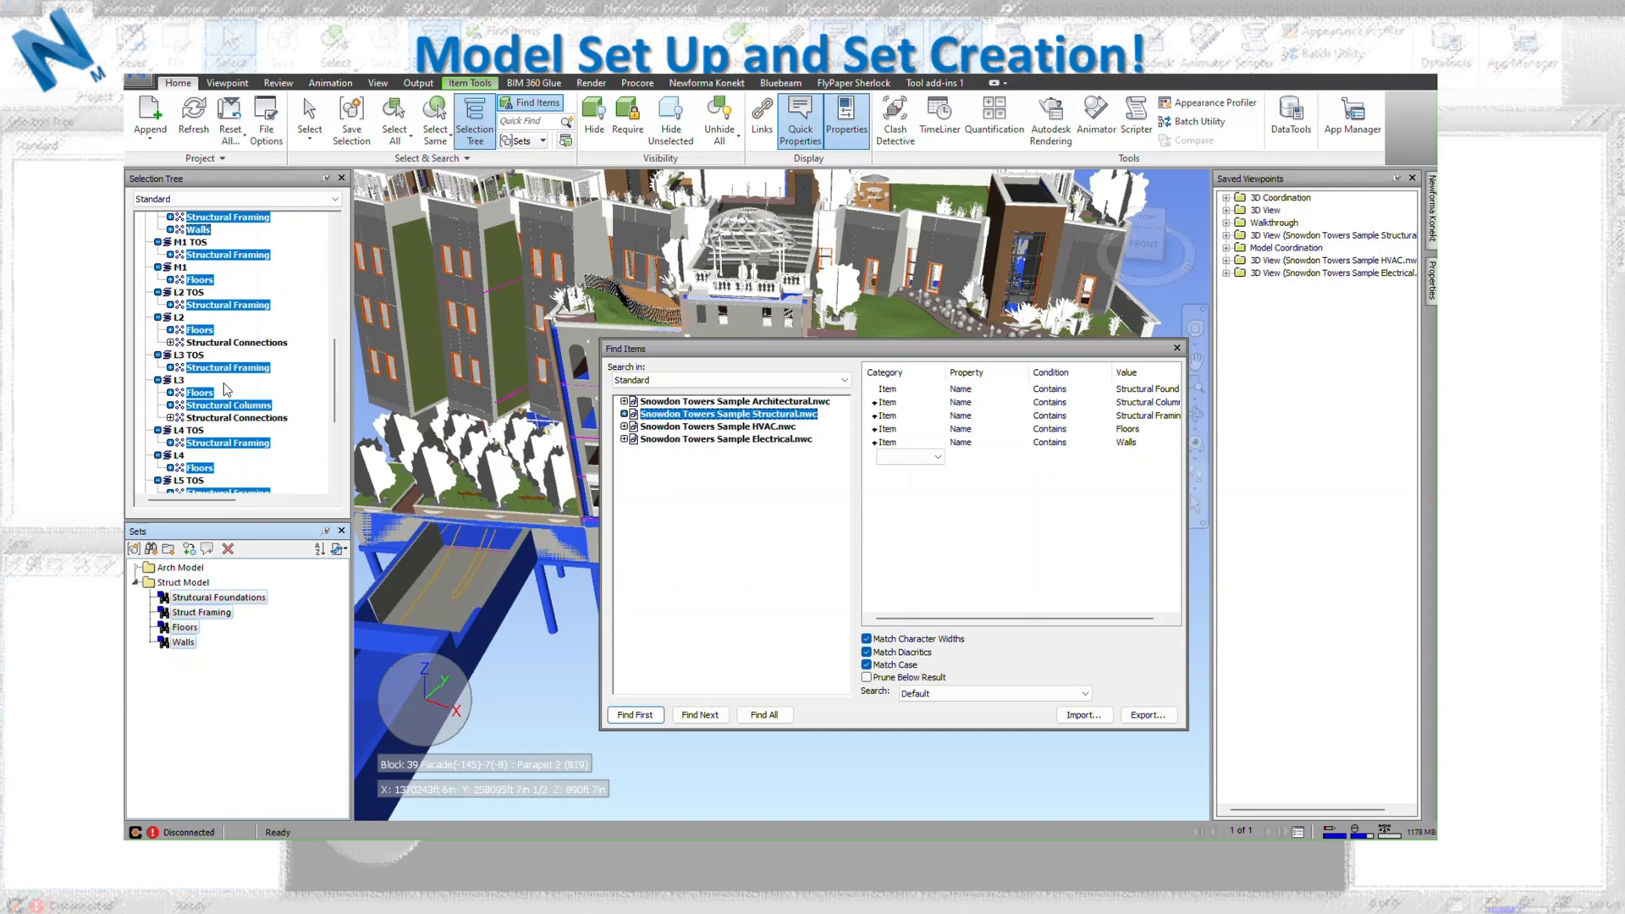
scroll(226, 390, down, 3)
scroll(226, 389, down, 1)
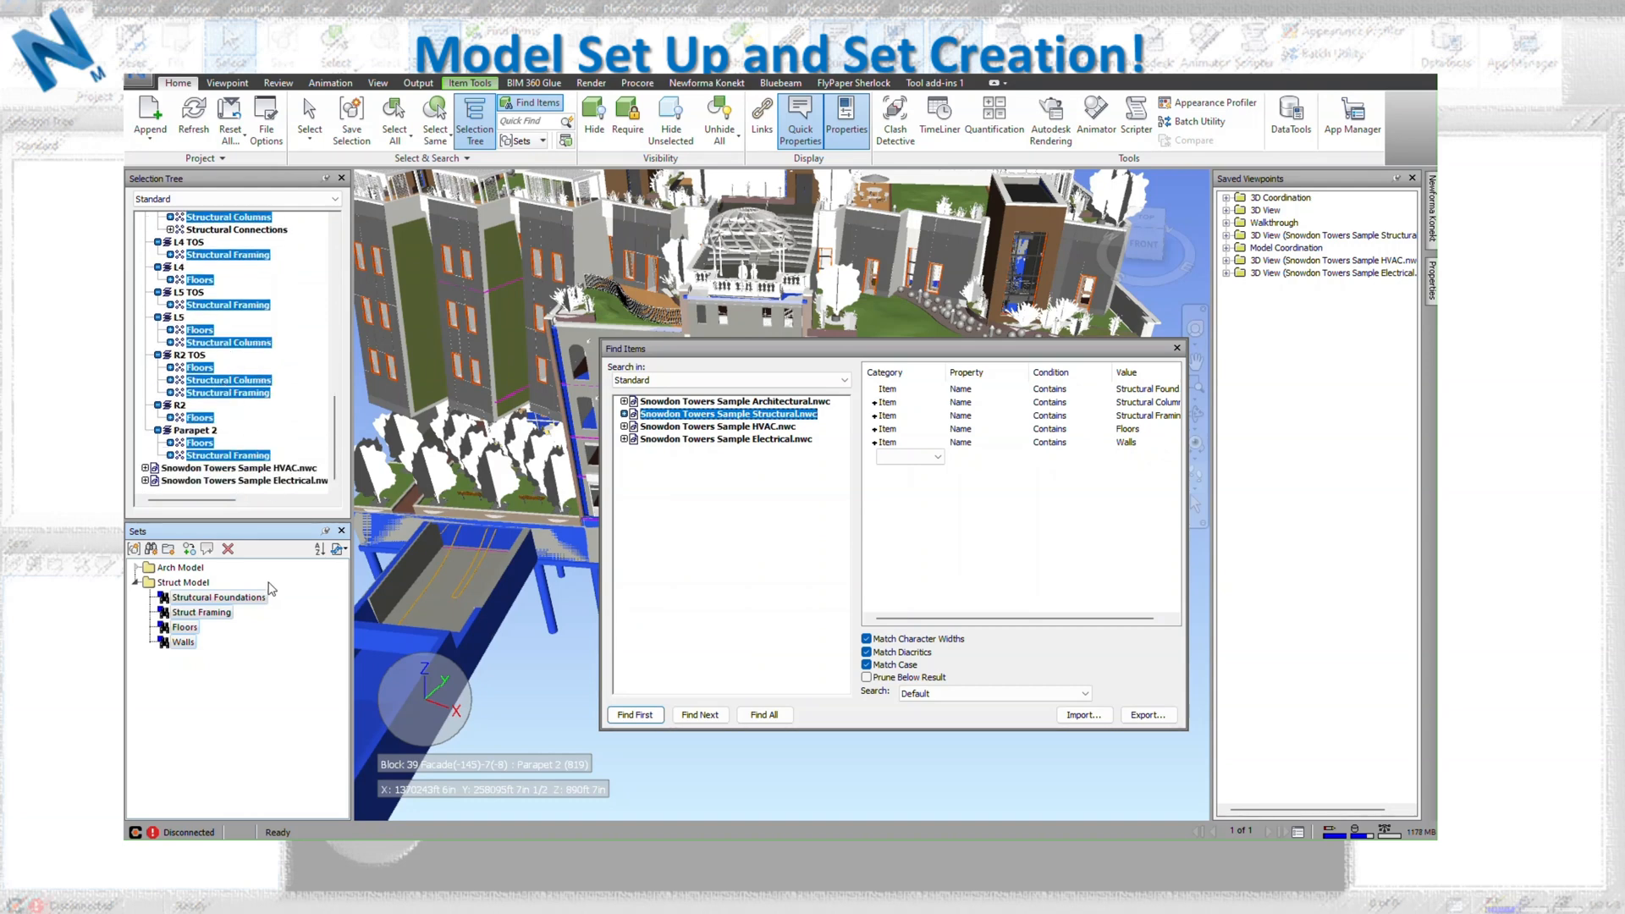
Change the Walls condition value to Structural Connections and find all matching items.
click(183, 641)
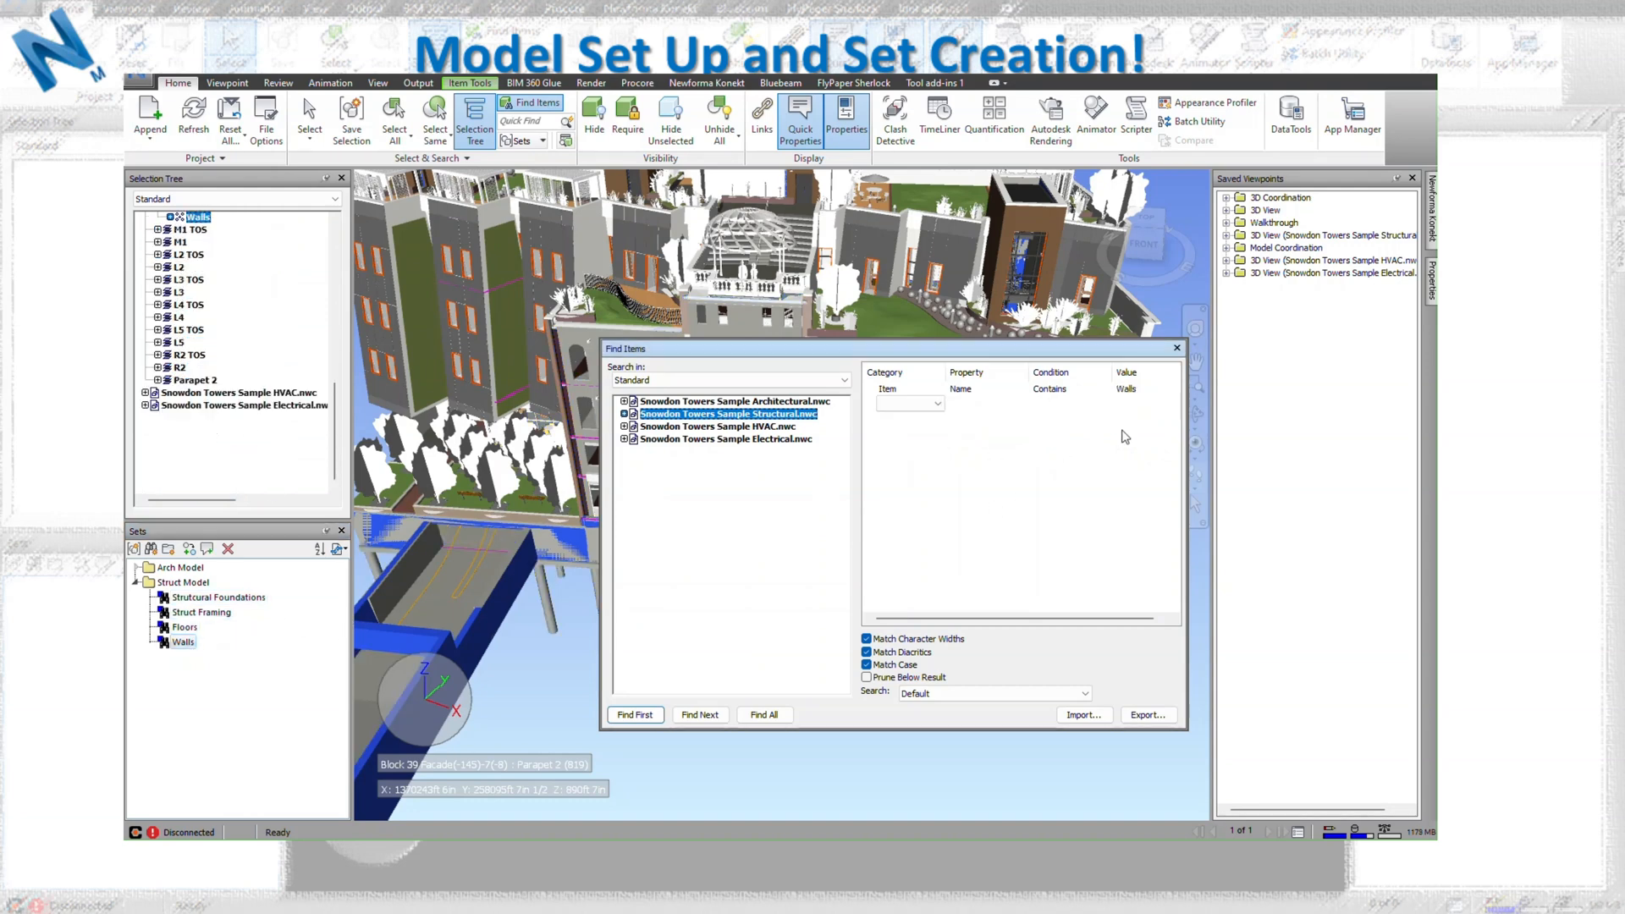
click(1132, 388)
text(S)
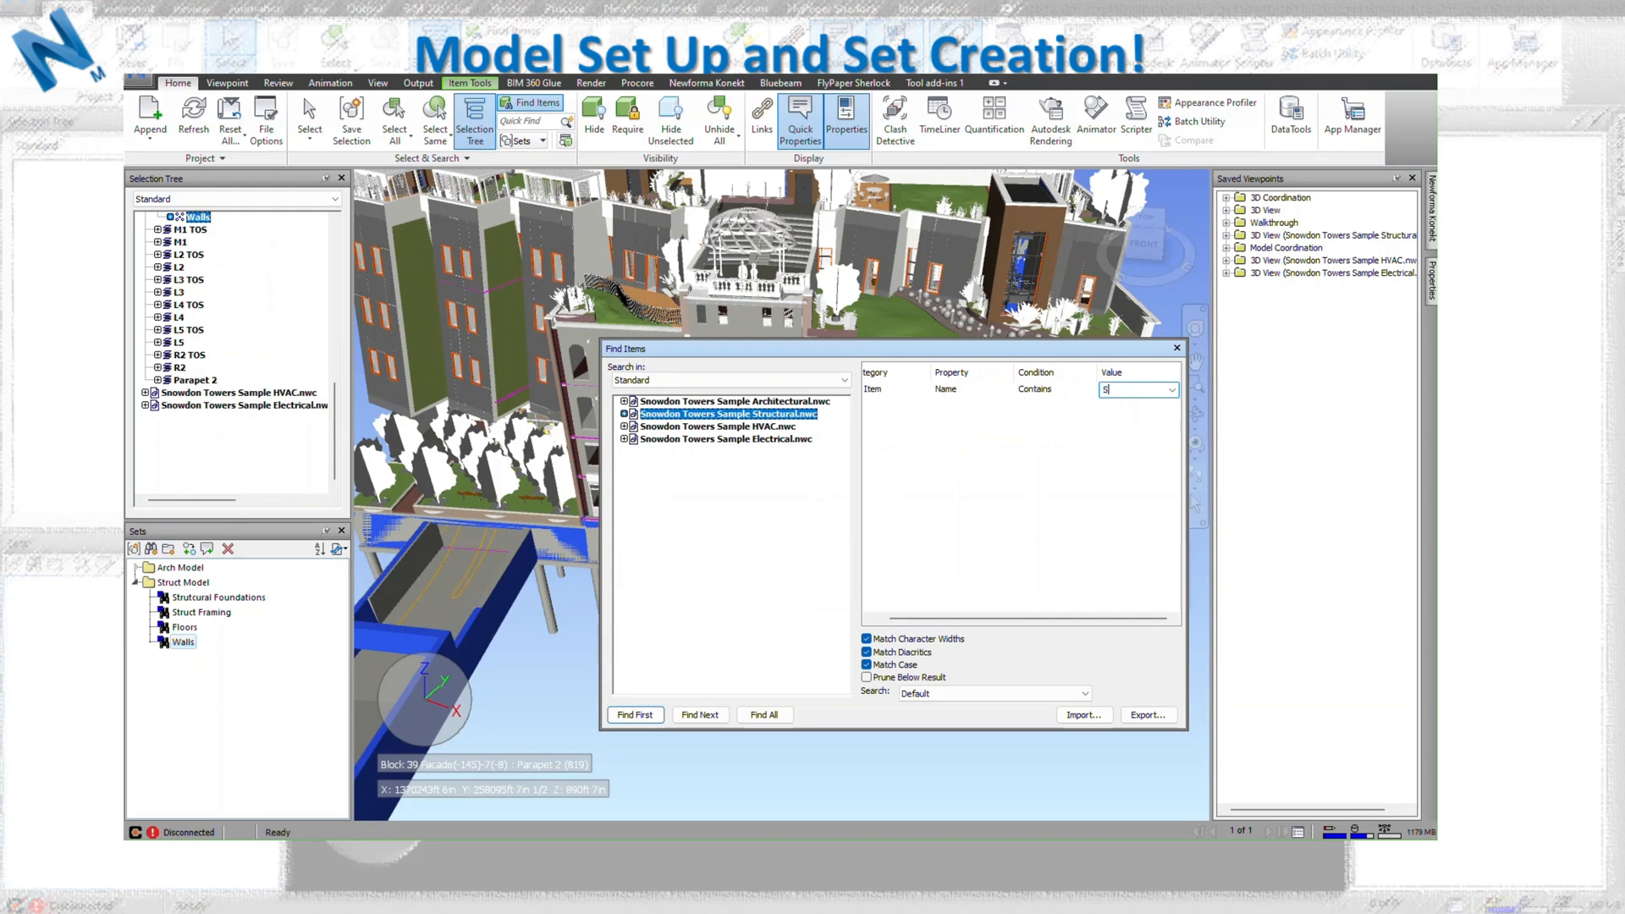
text(ural Con)
text(nections)
click(1038, 471)
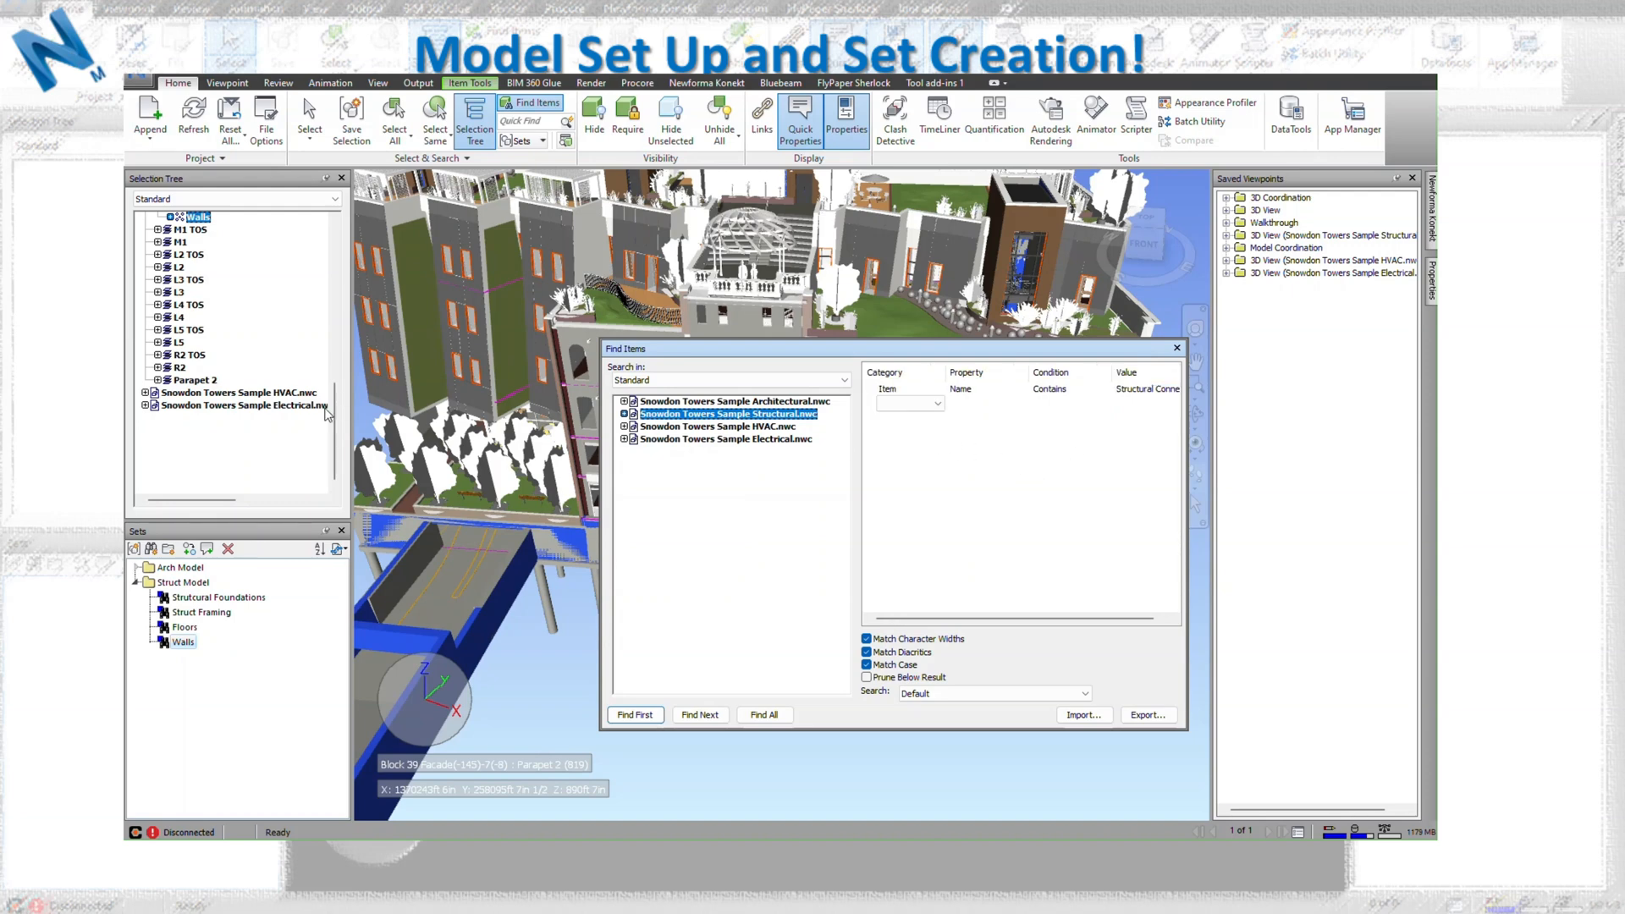
scroll(277, 419, up, 5)
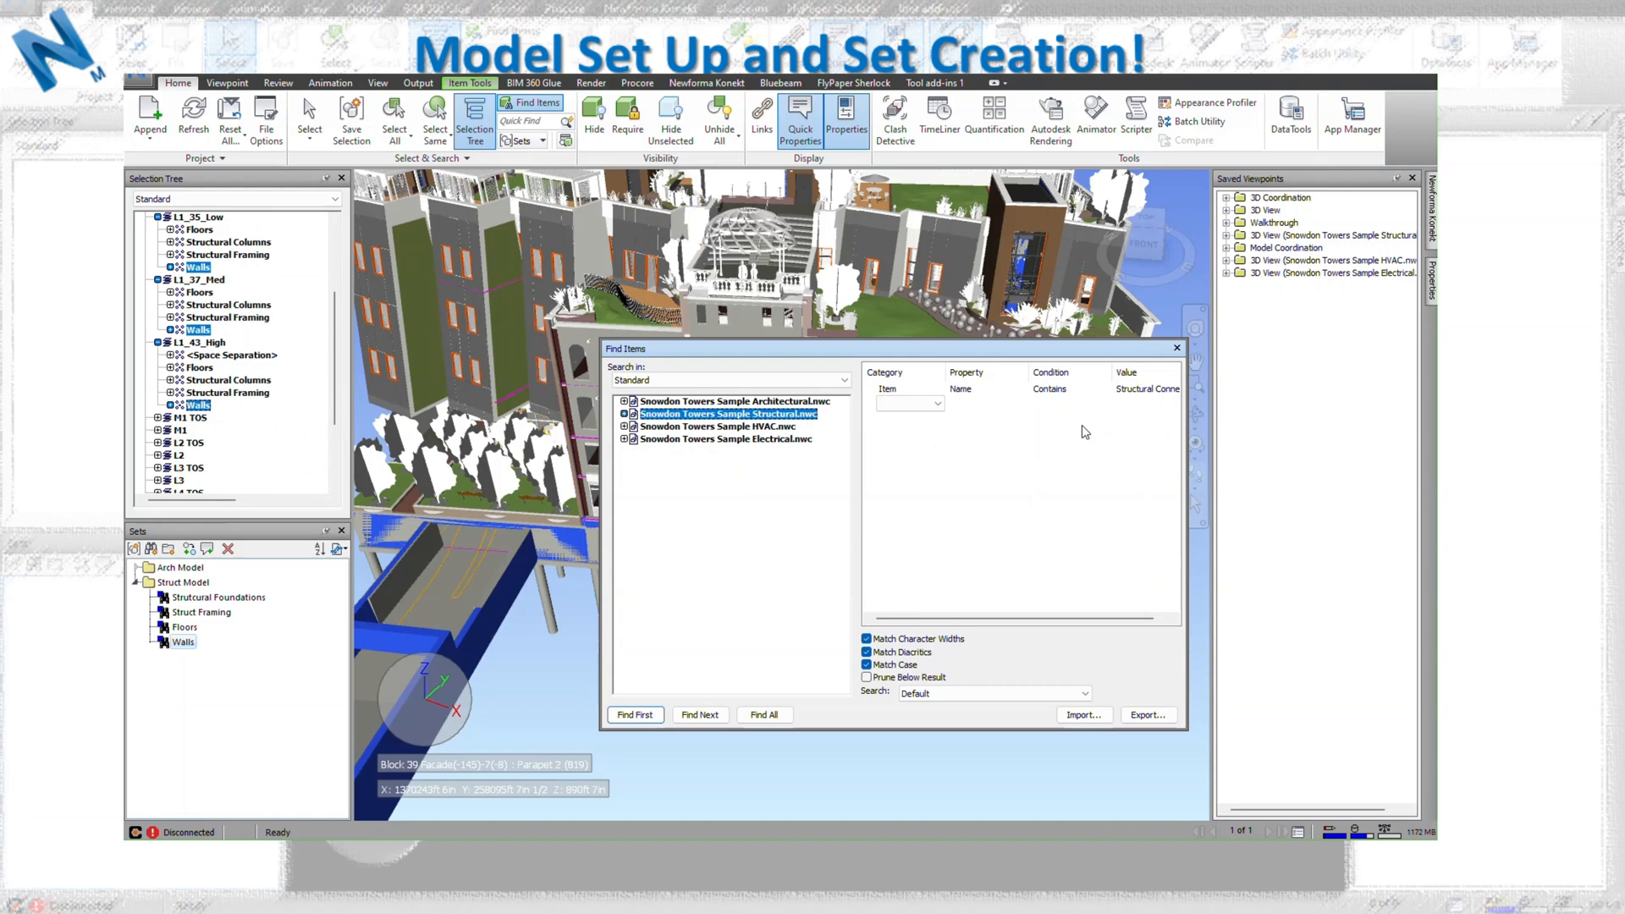
click(787, 715)
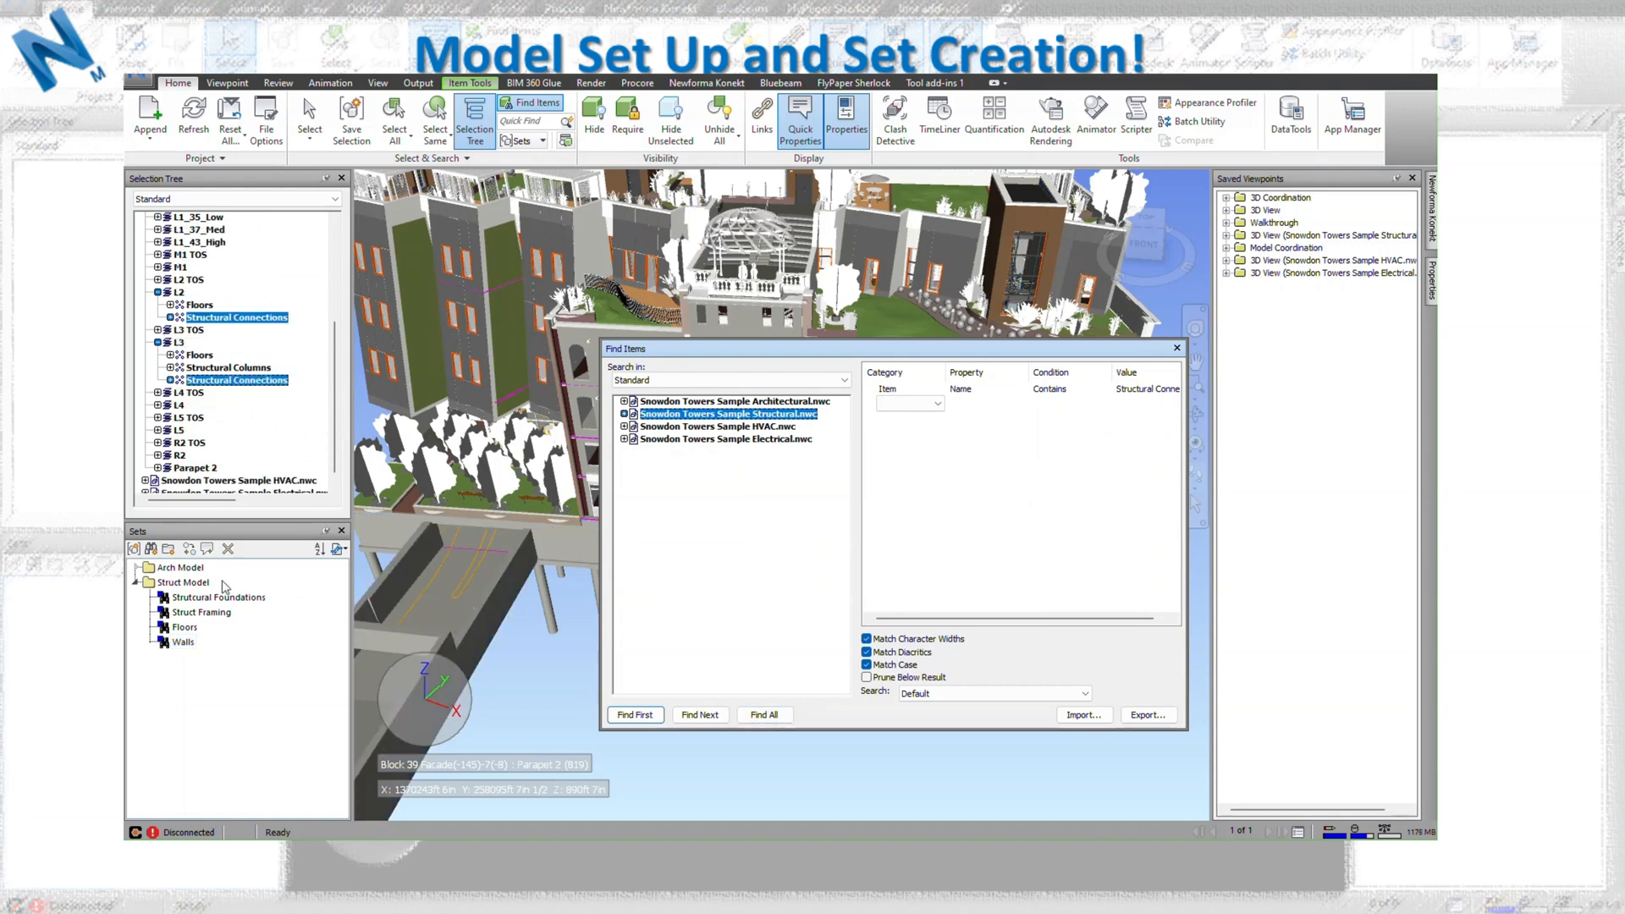
Save the search in Struct Model as a set named Structural Connections.
right_click(185, 598)
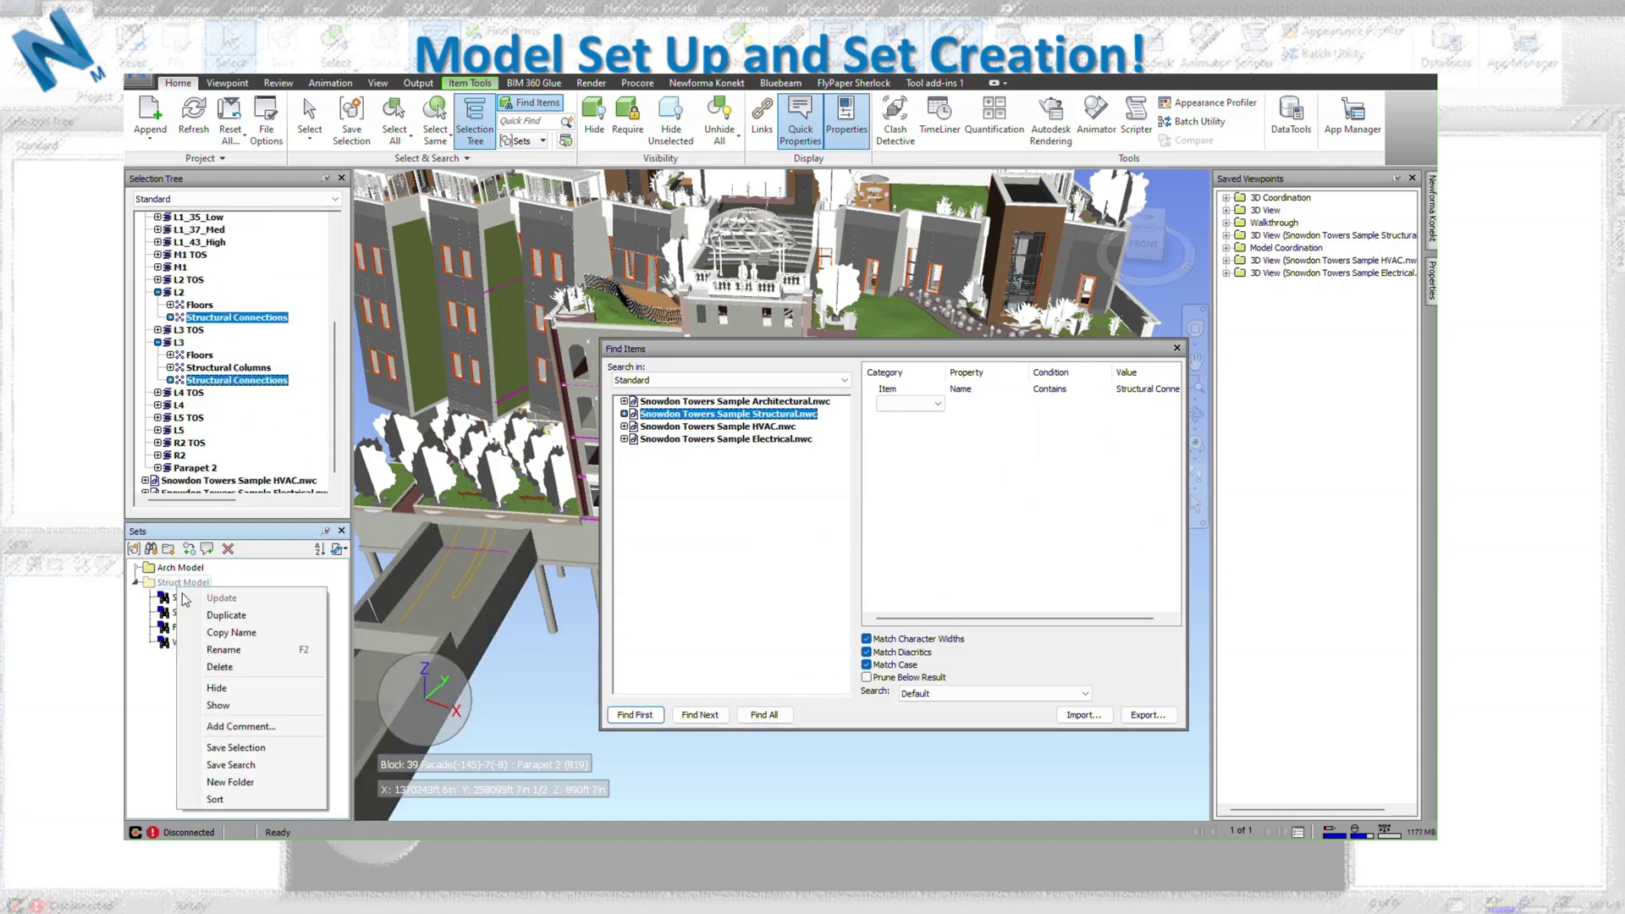
click(247, 766)
text(Structural)
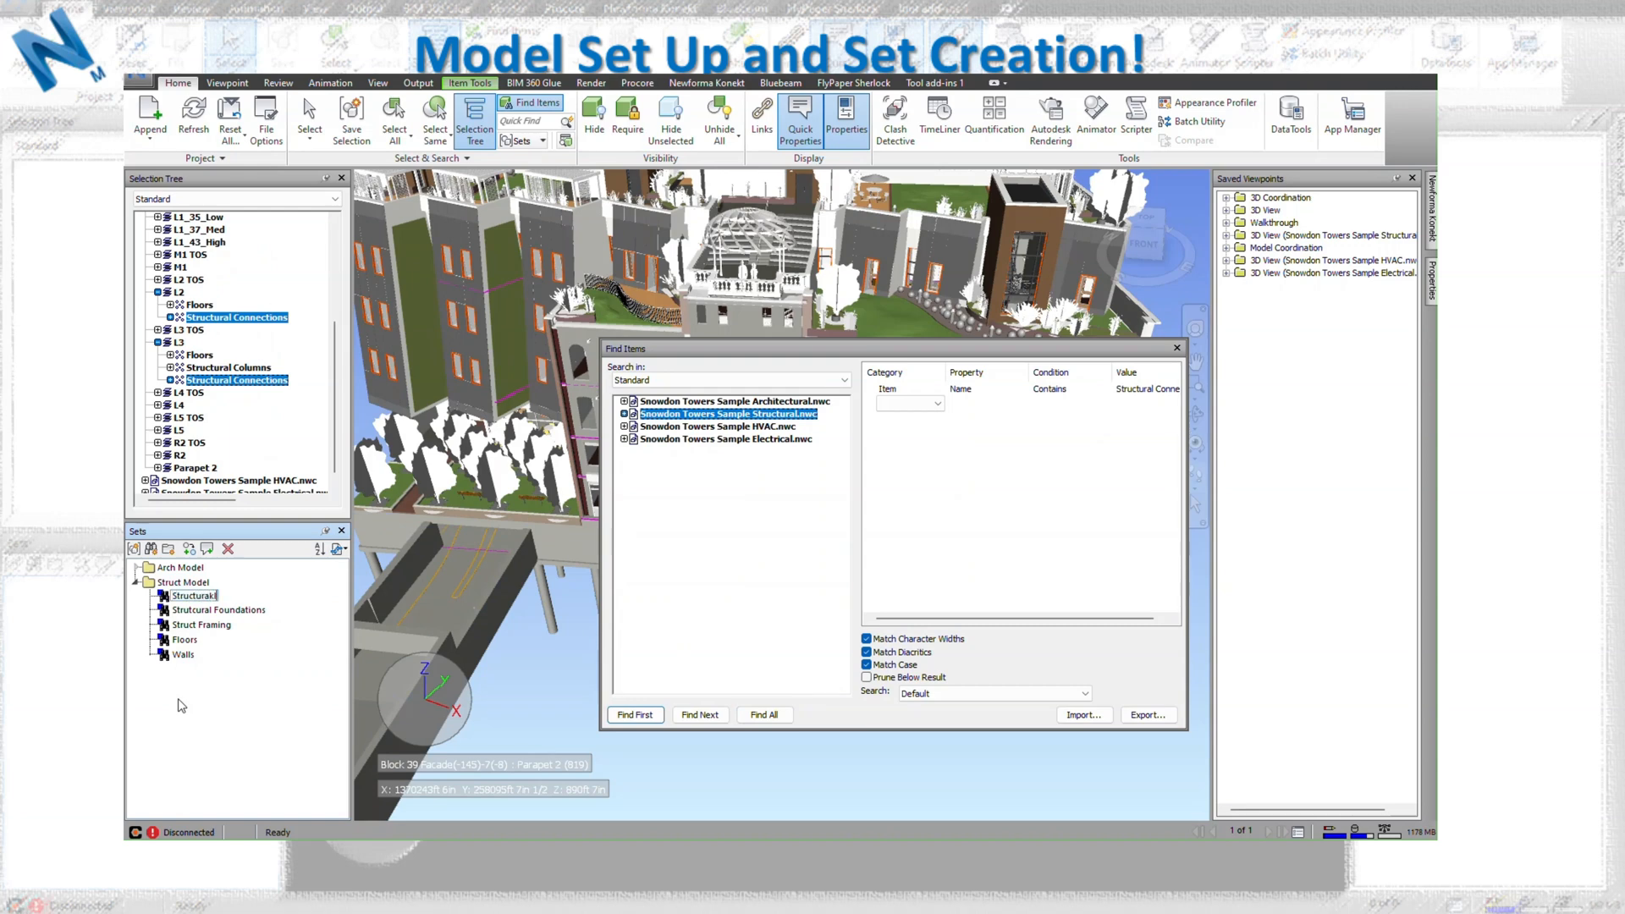
key(BackSpace)
key(BackSpace)
text(tions)
shift+click(178, 659)
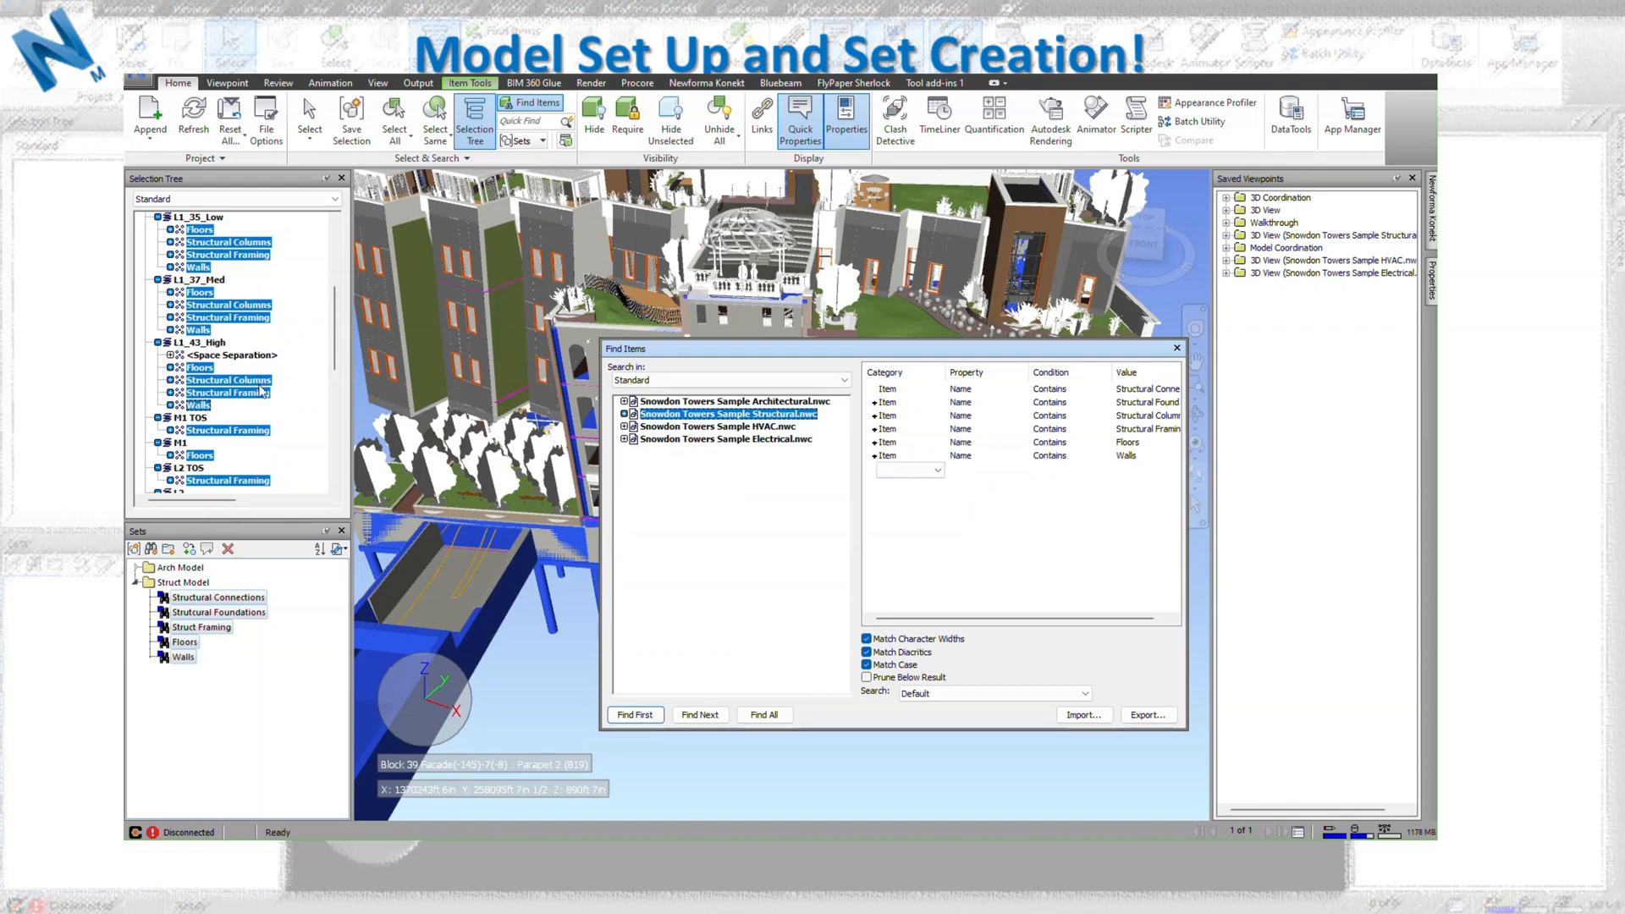
scroll(250, 430, up, 1)
scroll(247, 407, up, 2)
scroll(240, 350, up, 2)
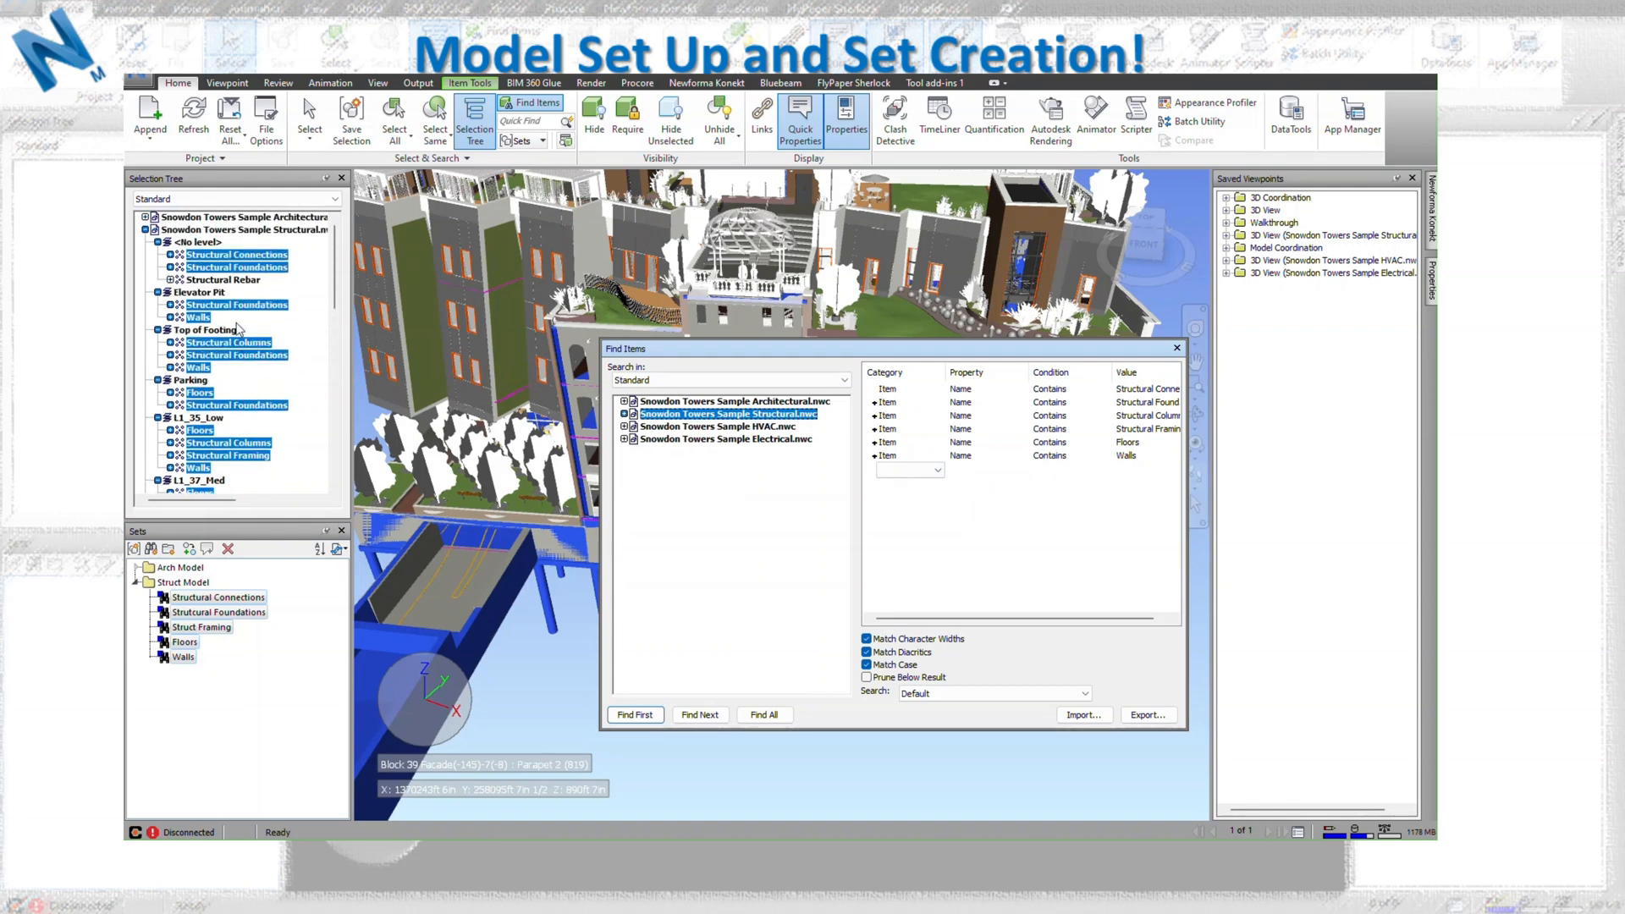
scroll(208, 438, down, 2)
scroll(209, 445, down, 1)
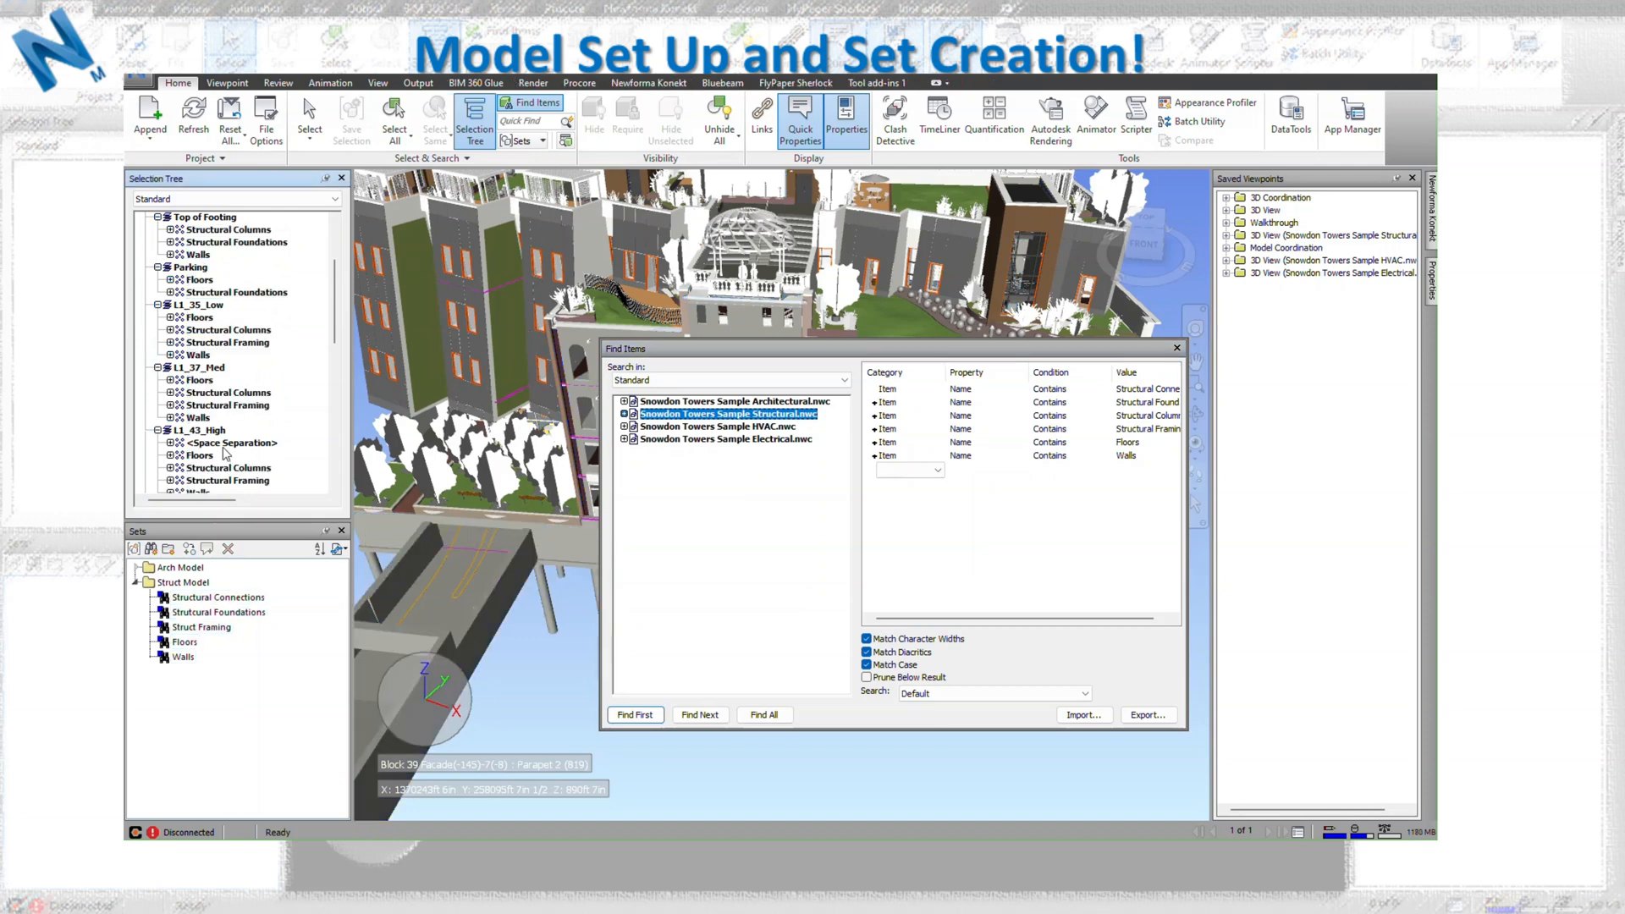
Save the Space Separation item under L1_43_High as a Struct Model selection set named Space.
click(228, 443)
right_click(199, 583)
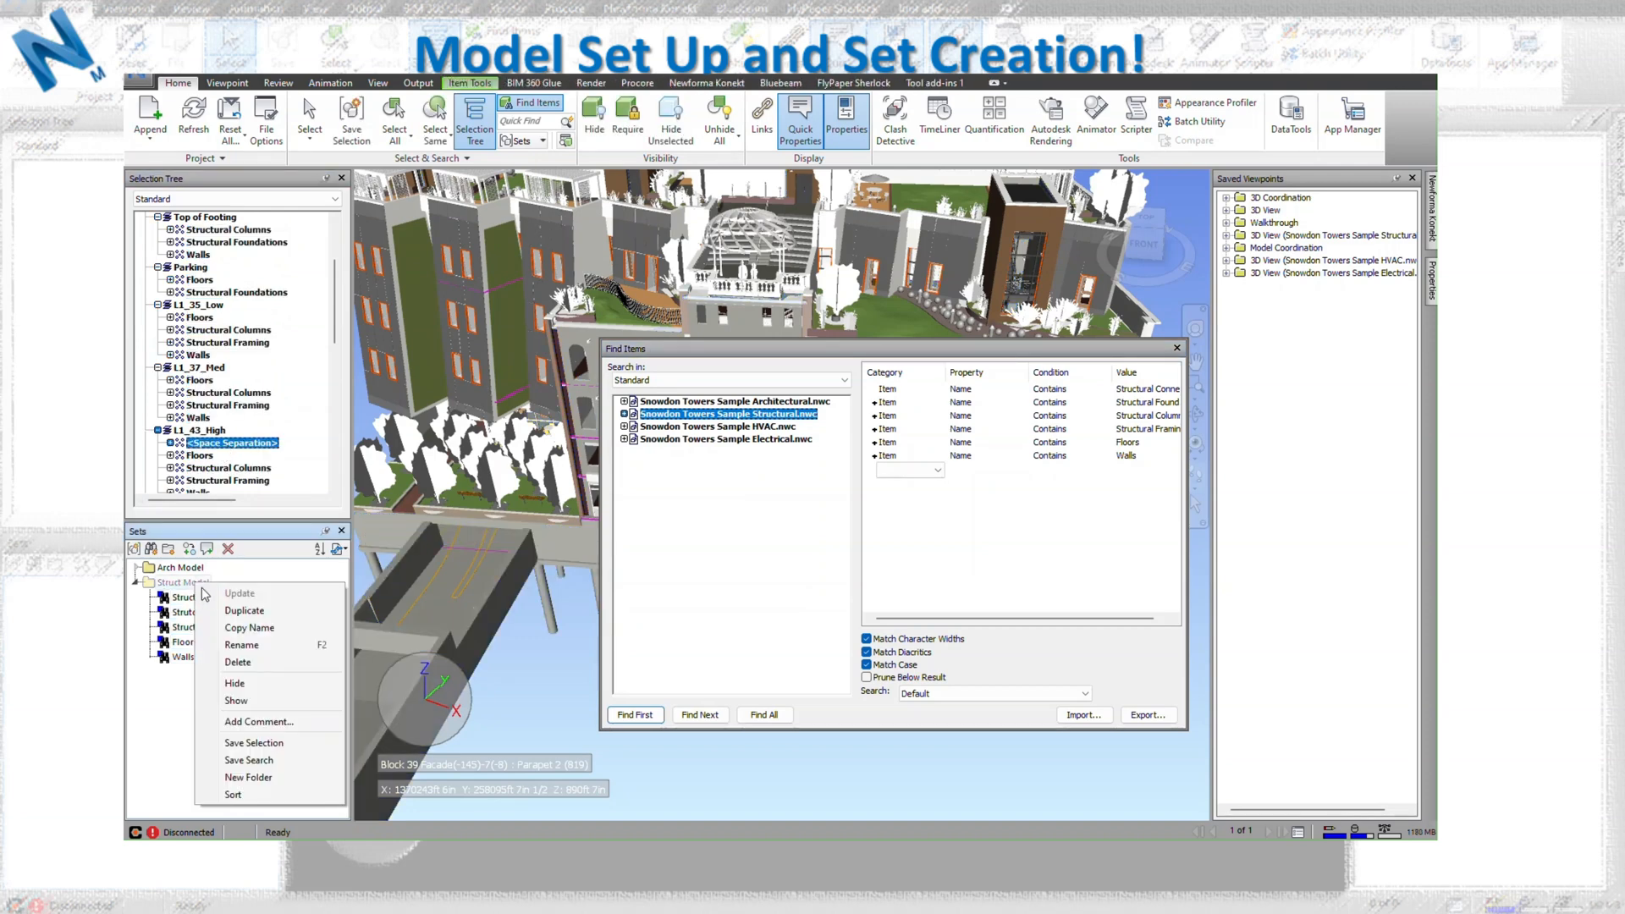
click(261, 745)
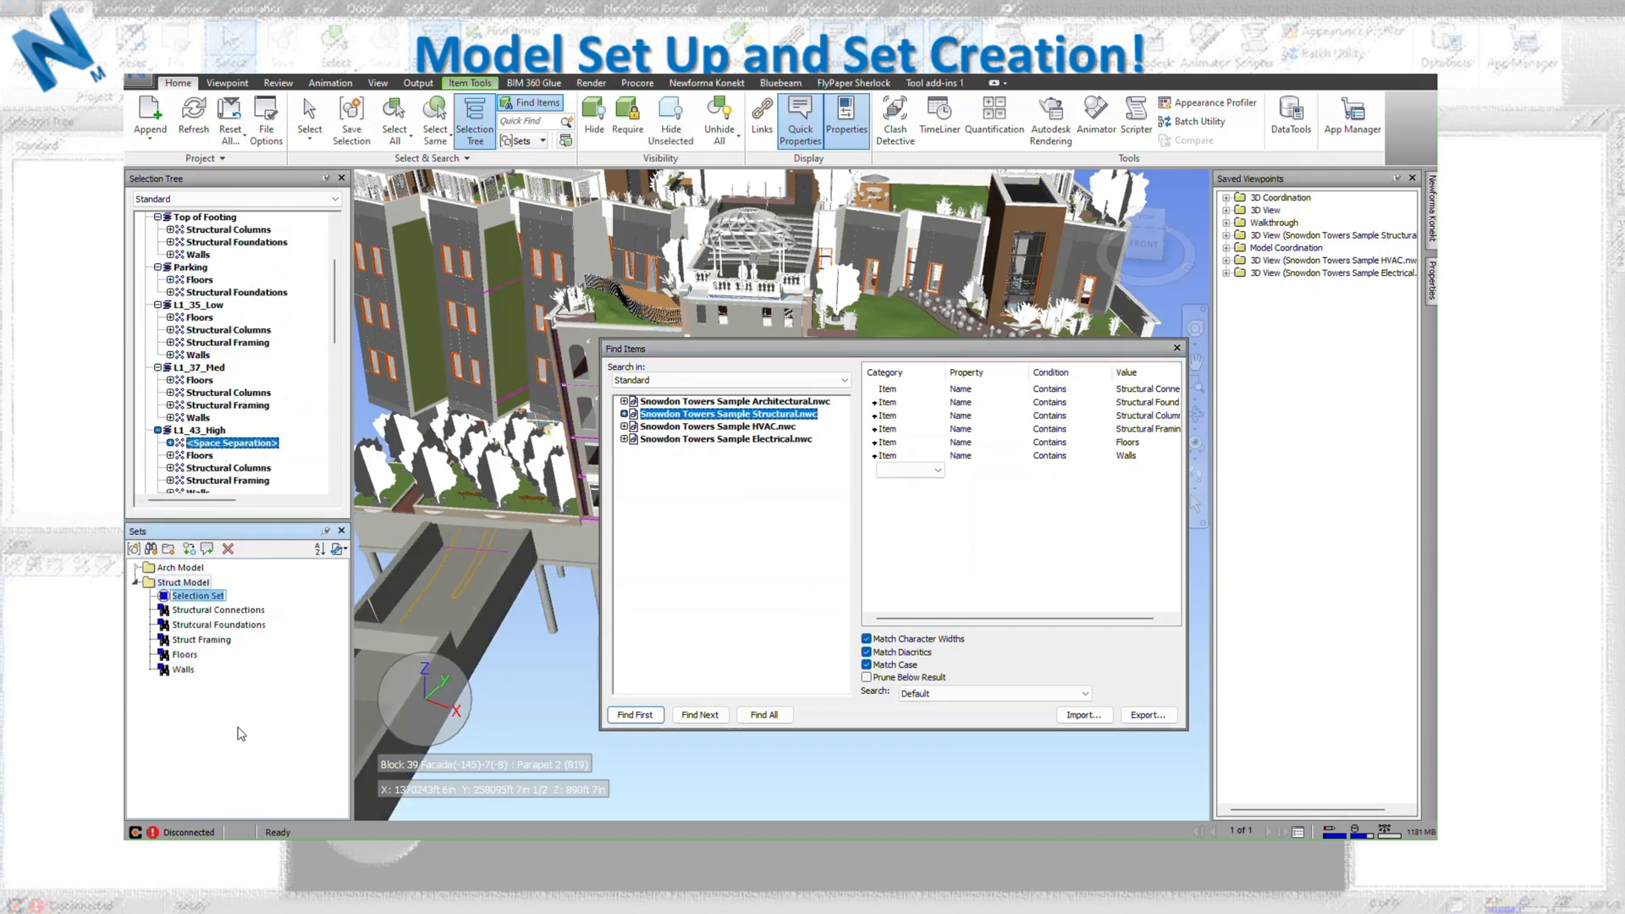
text(Space)
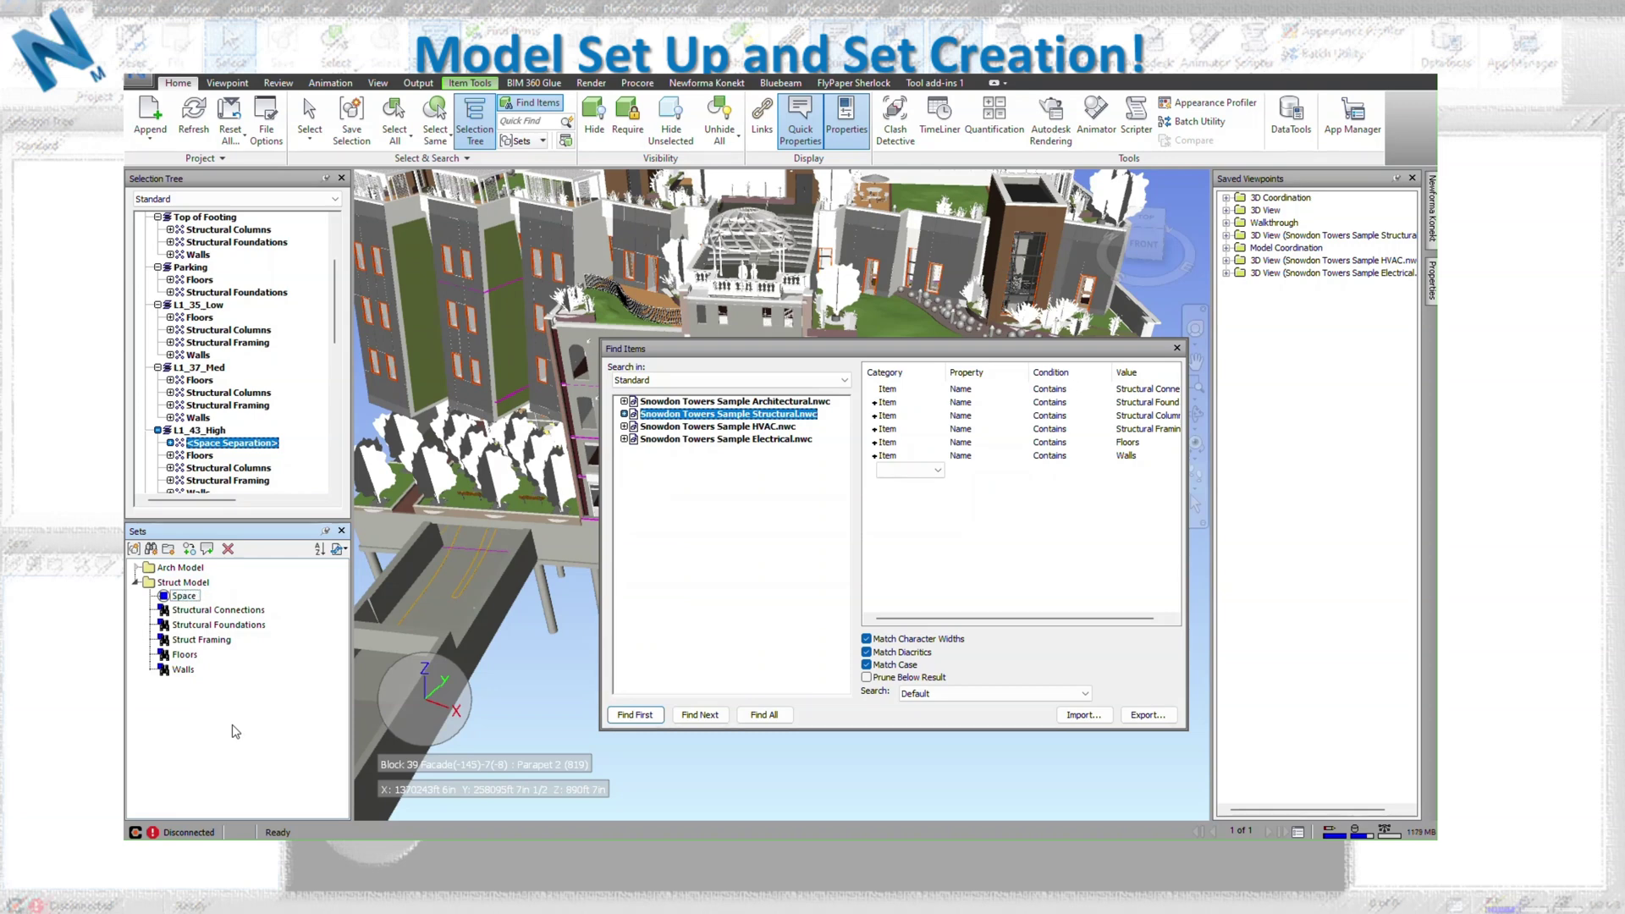
key(Return)
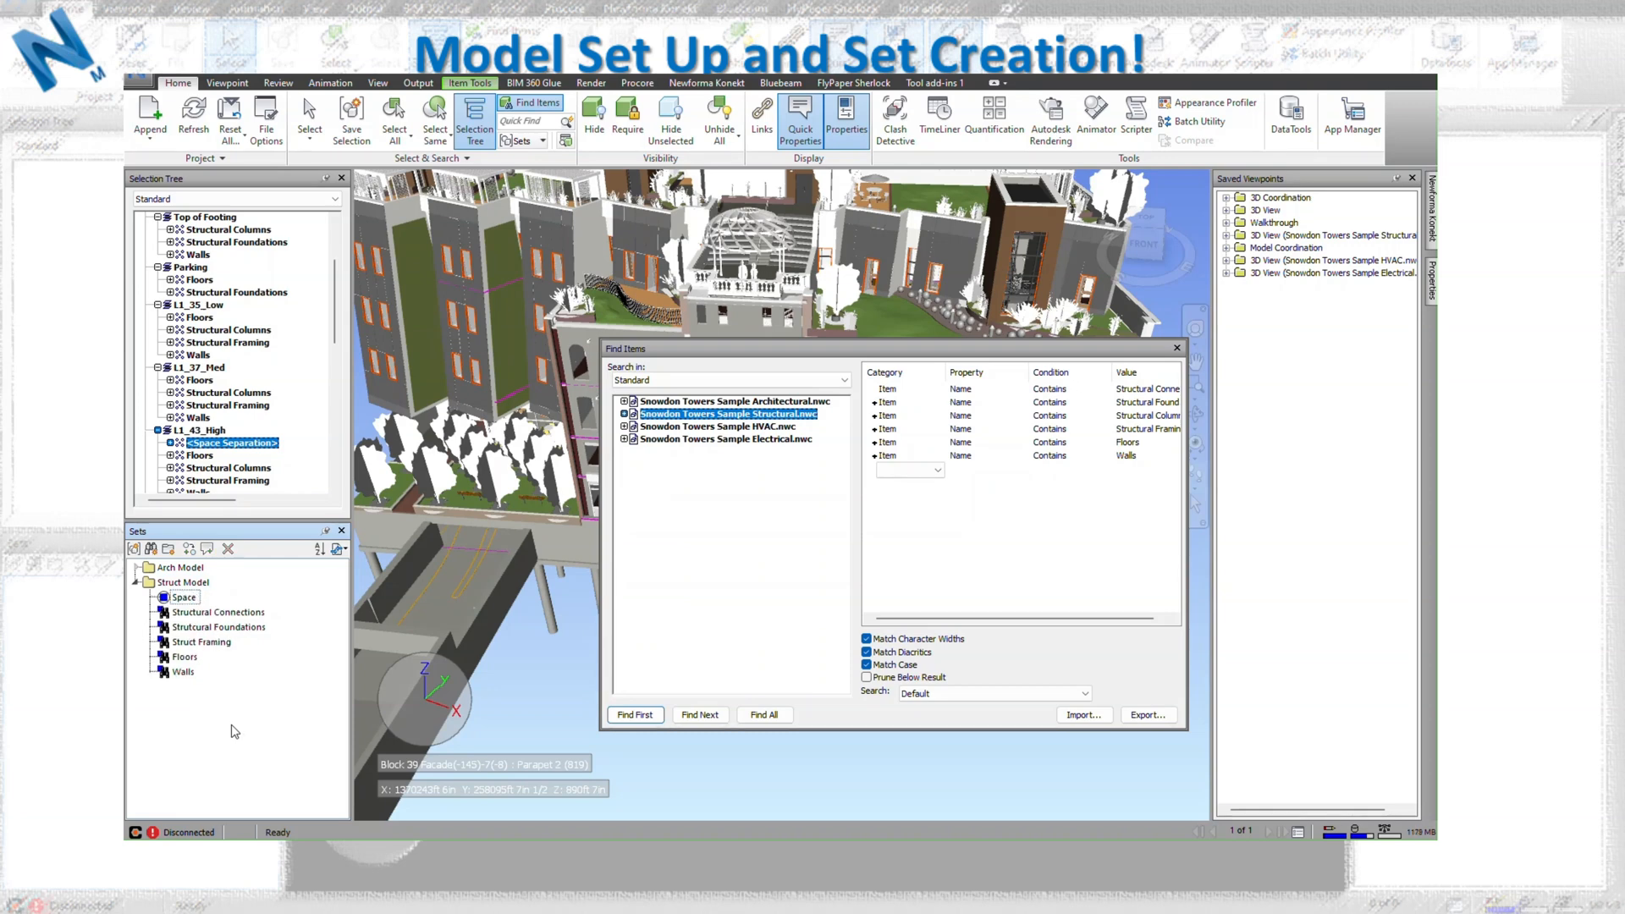